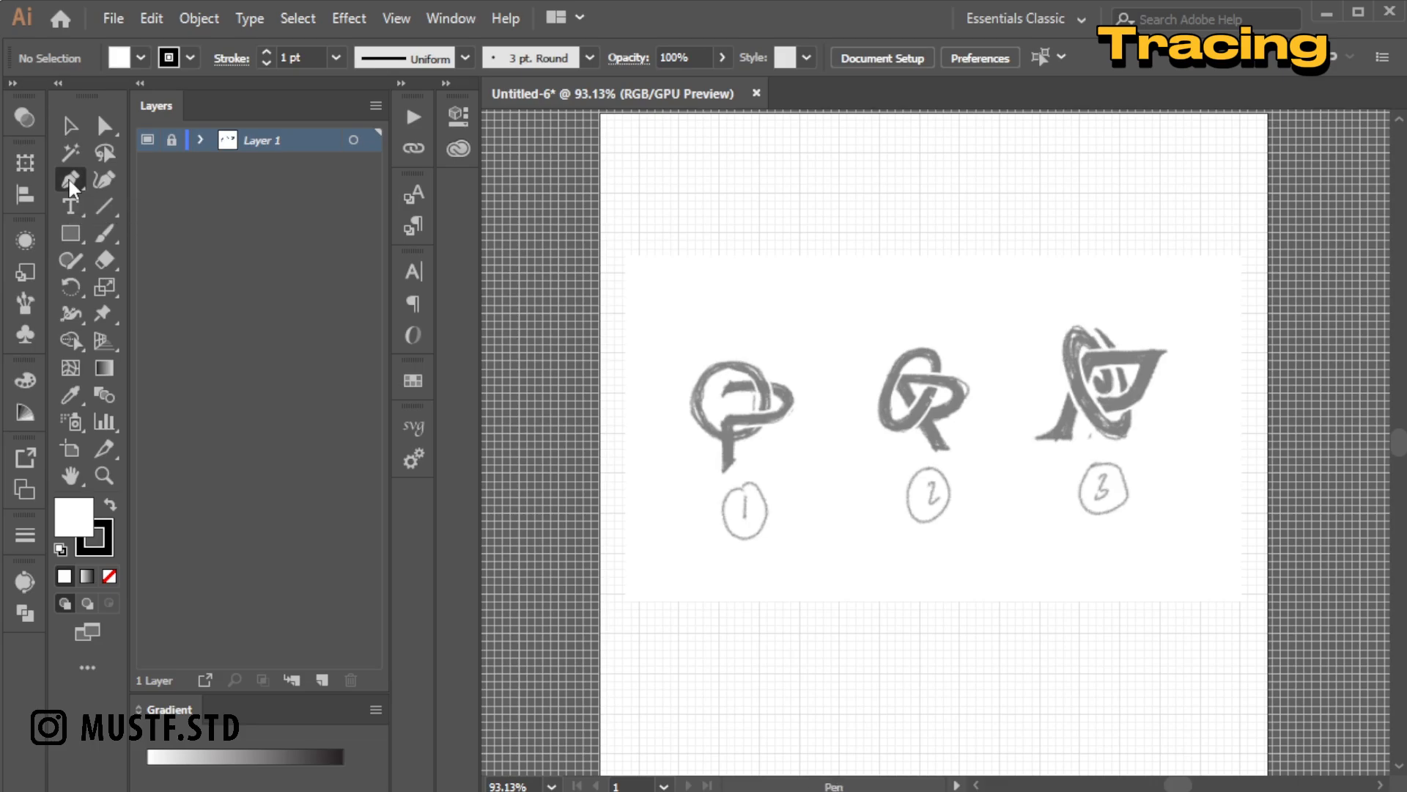
Set no fill and an 18 pt stroke, and add a new layer above the locked sketch layer.
{"action": "left_click", "coordinate": [113, 573]}
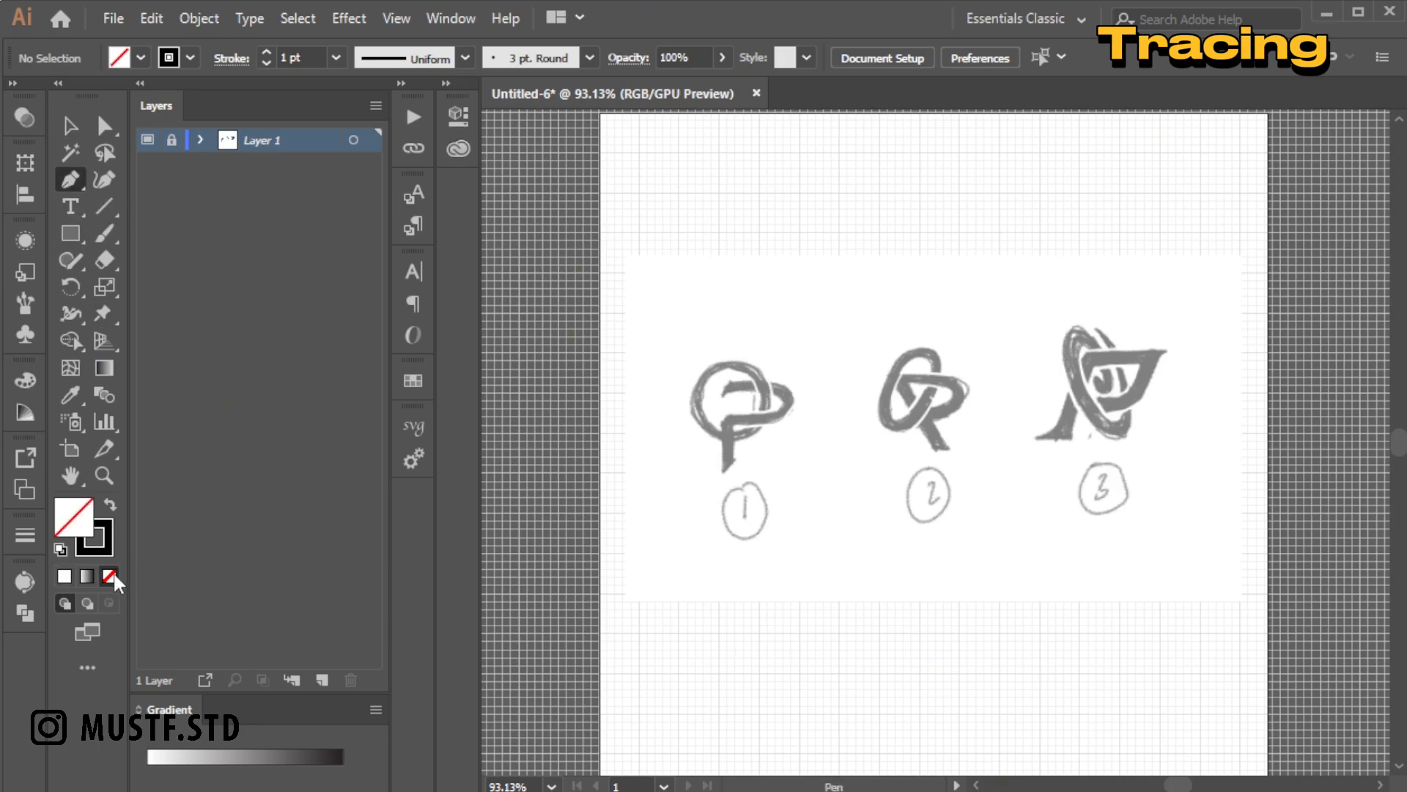
{"action": "left_click", "coordinate": [335, 57]}
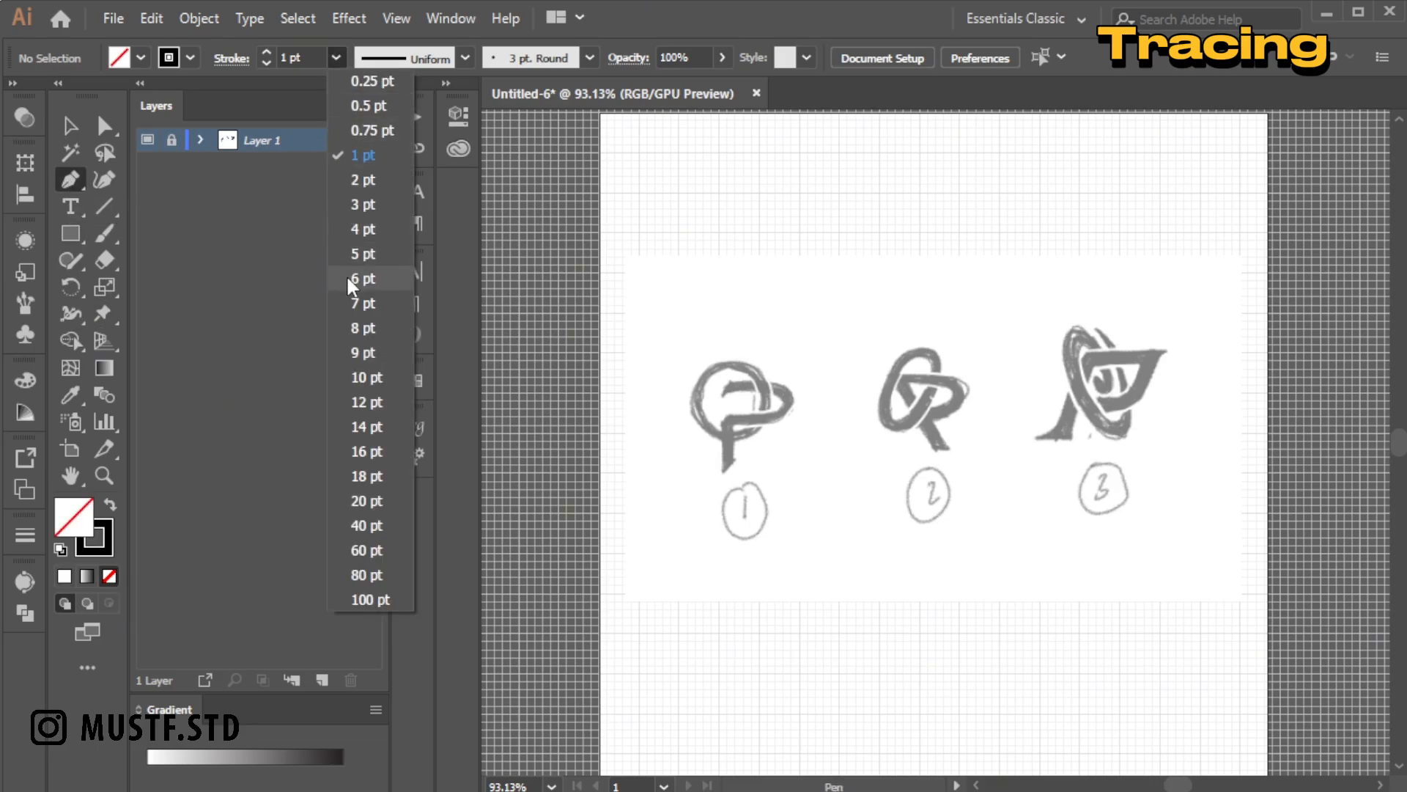
{"action": "left_click", "coordinate": [362, 475]}
{"action": "left_click", "coordinate": [320, 681]}
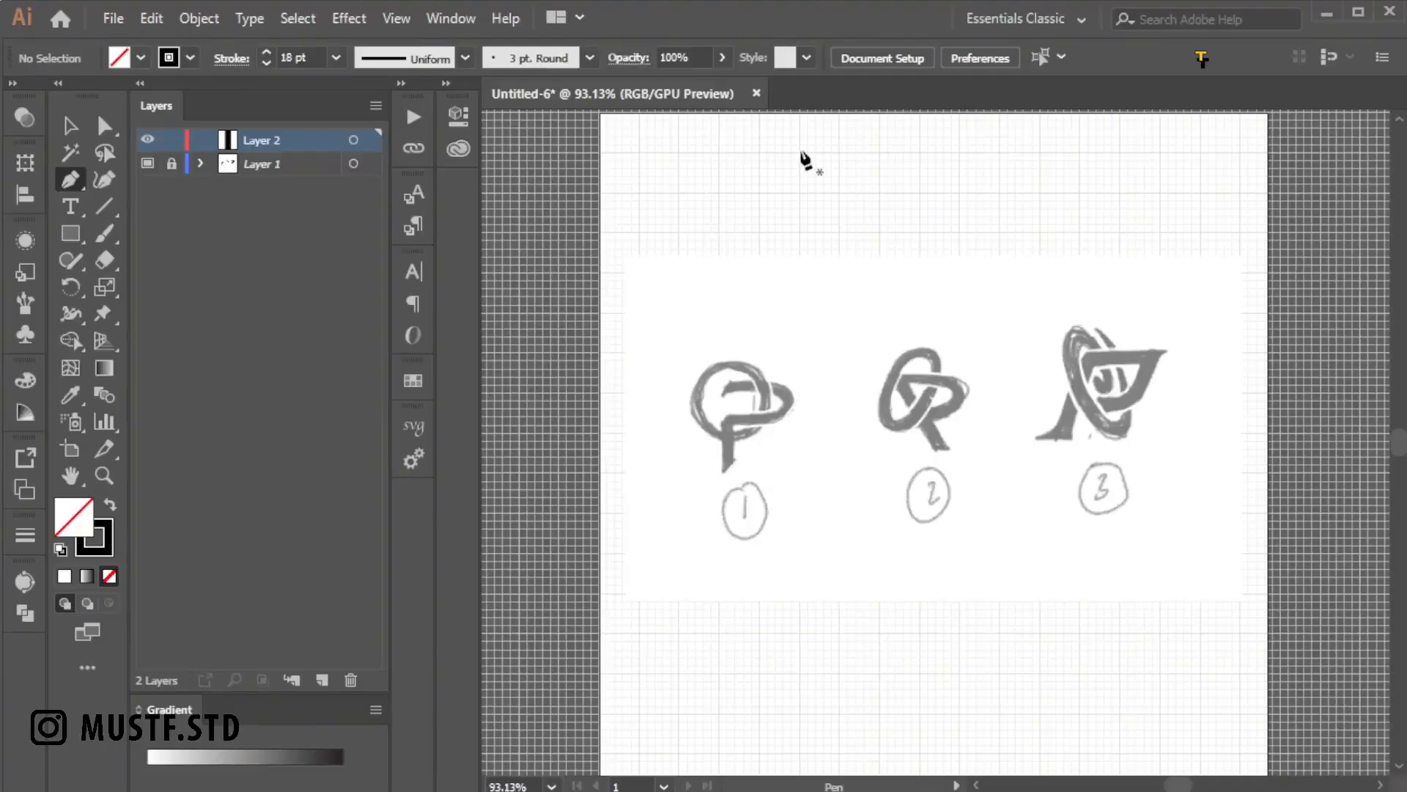
Draw a closed upright rectangle with the Pen tool above the sketches and enlarge it from one corner.
{"action": "left_click", "coordinate": [799, 152]}
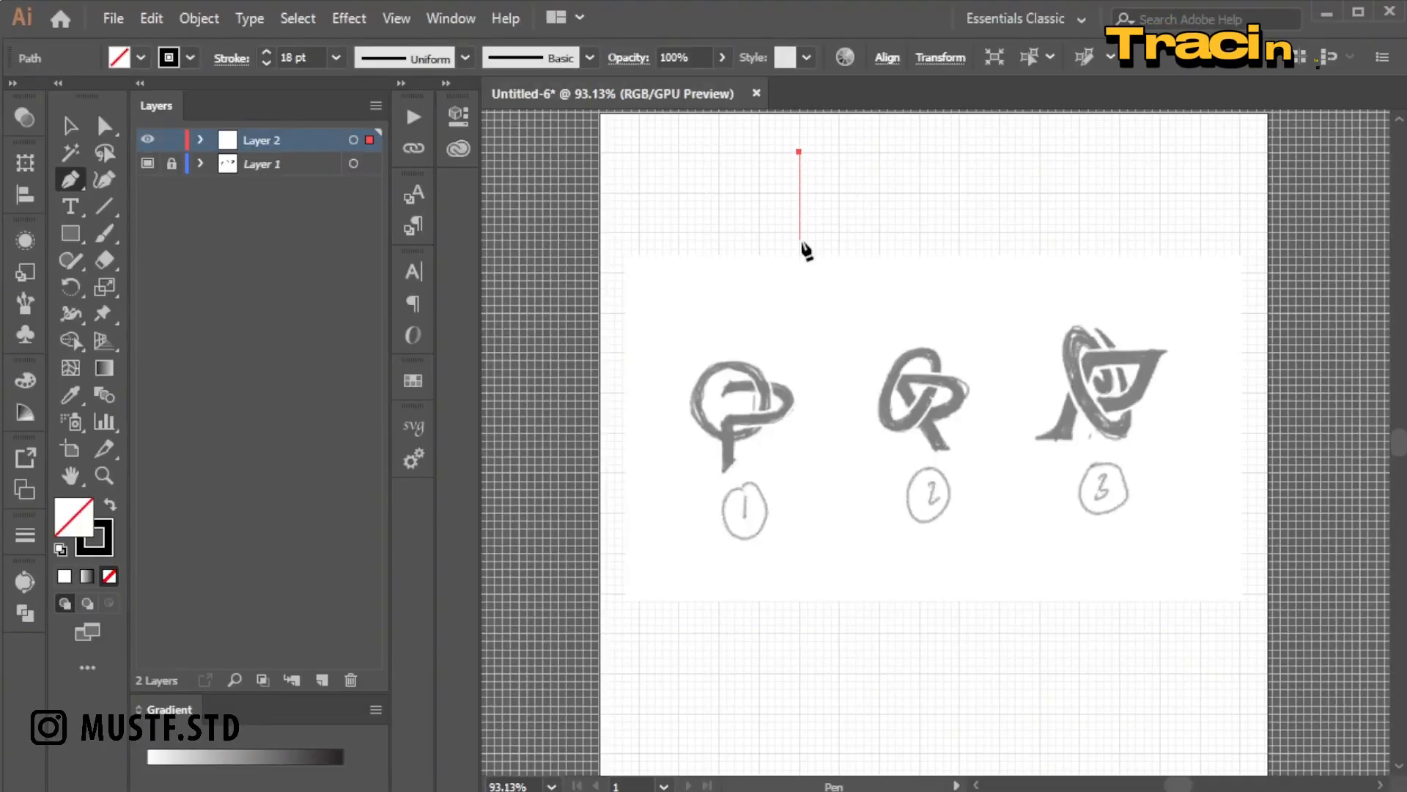
{"action": "left_click", "coordinate": [799, 288]}
{"action": "left_click", "coordinate": [871, 288]}
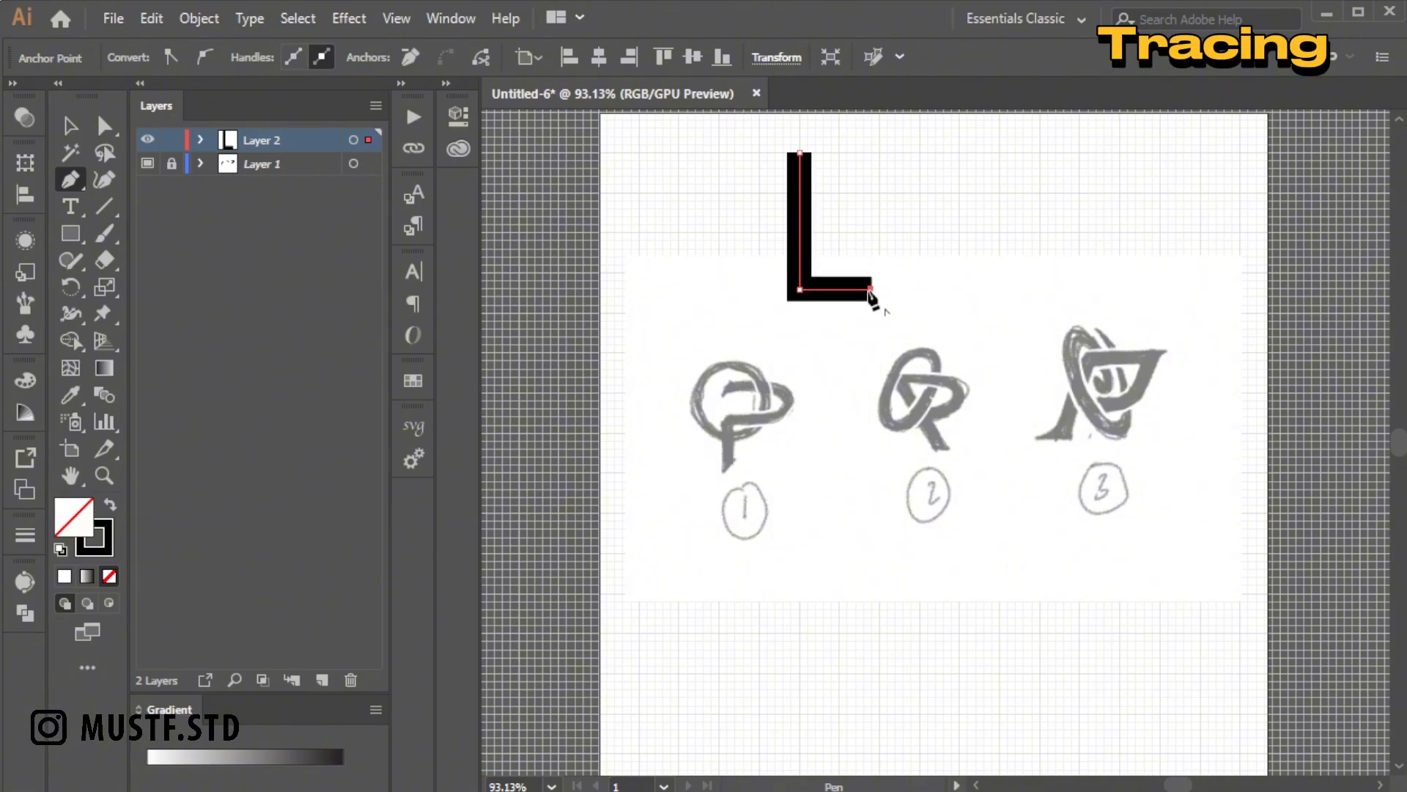
{"action": "left_click", "coordinate": [871, 152]}
{"action": "left_click", "coordinate": [800, 153]}
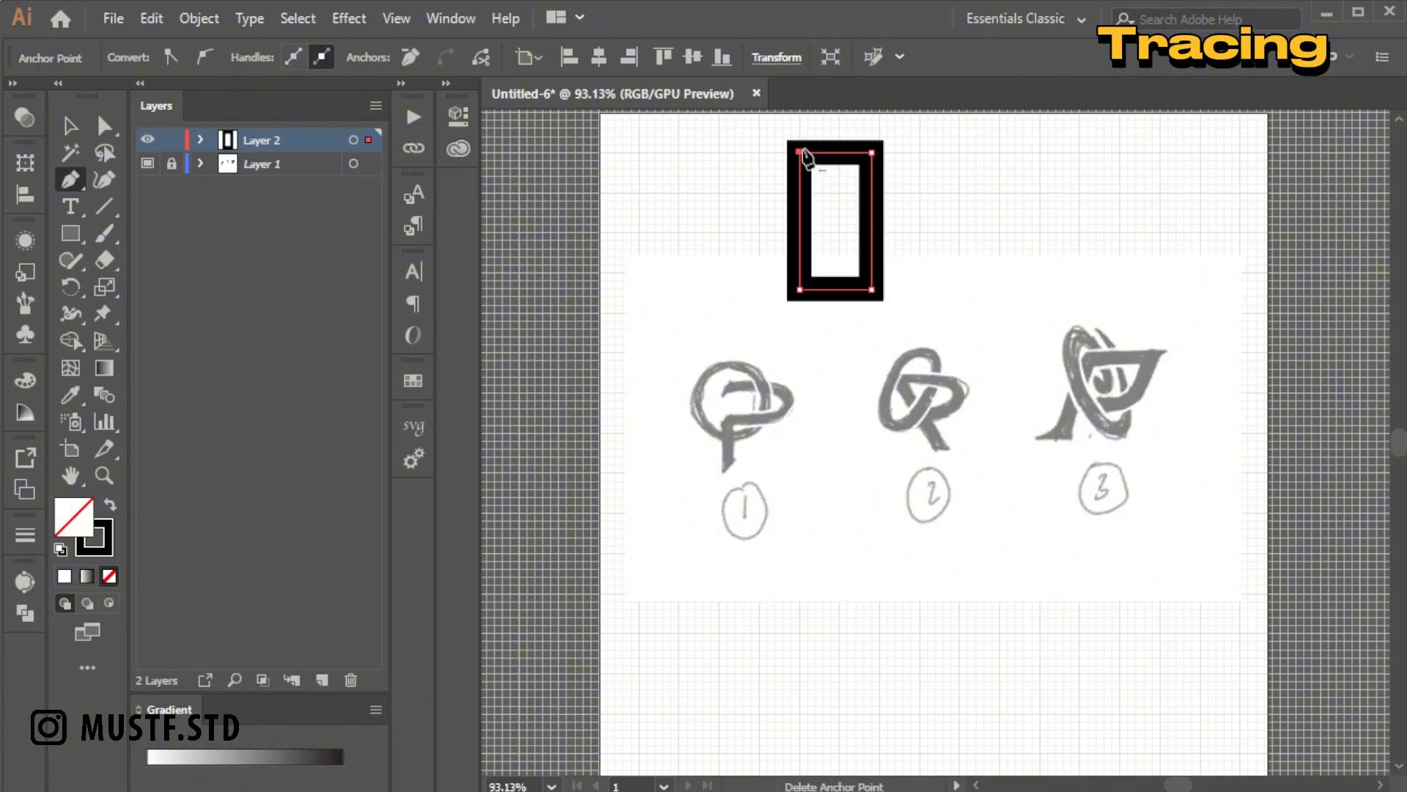
{"action": "left_click_drag", "start_coordinate": [871, 289], "coordinate": [894, 329]}
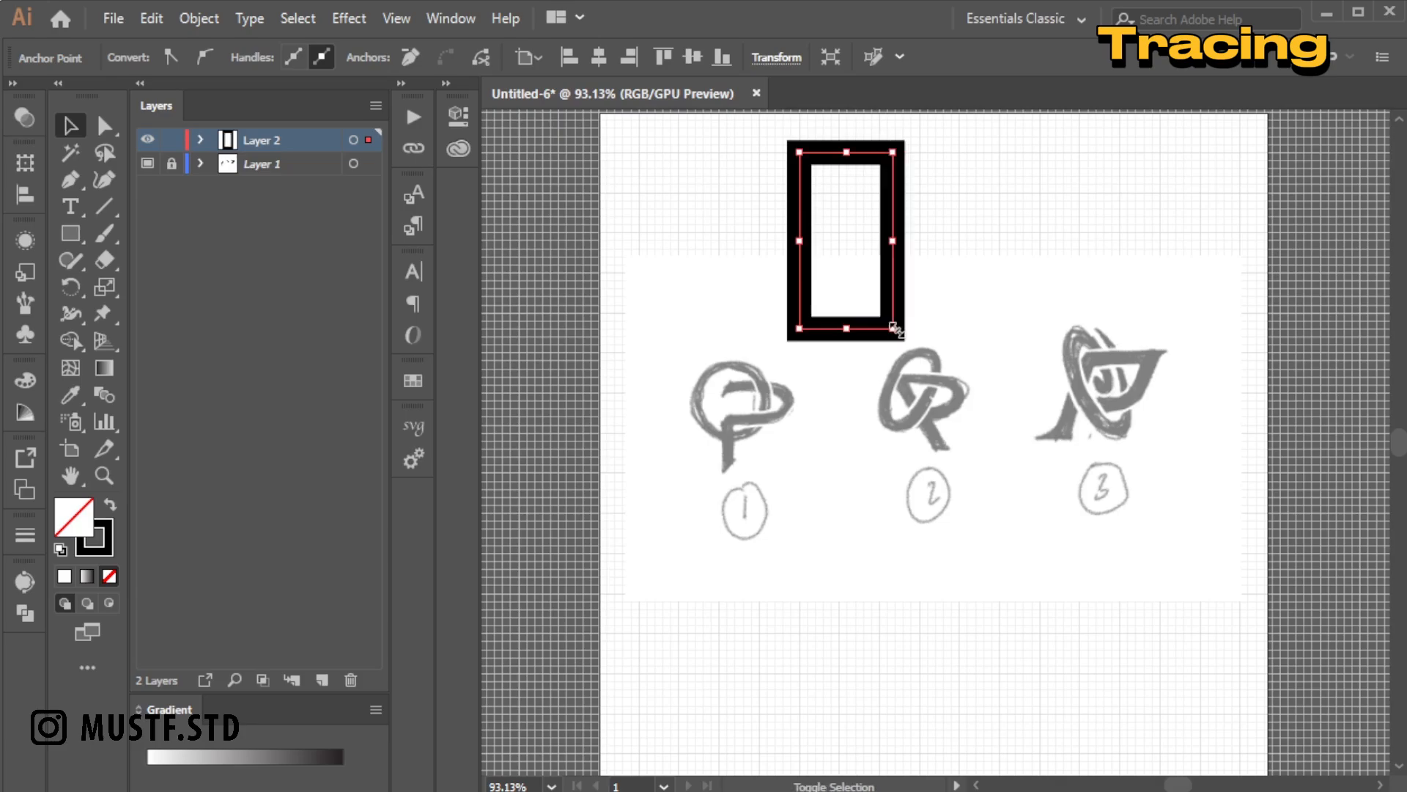
Try rounding all four corners of the rectangle to 34.94 px.
{"action": "key", "text": "a"}
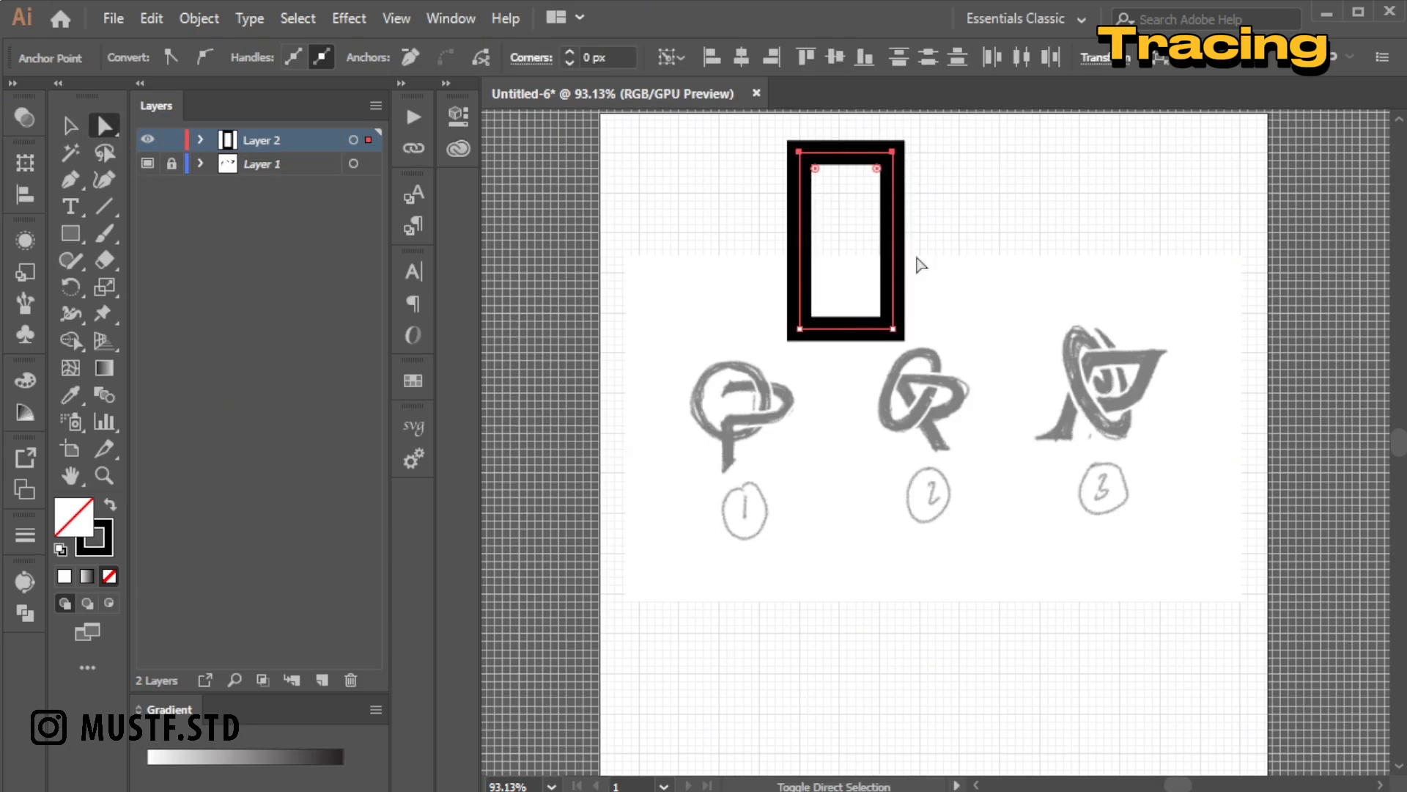
{"action": "left_click_drag", "start_coordinate": [815, 315], "coordinate": [845, 283]}
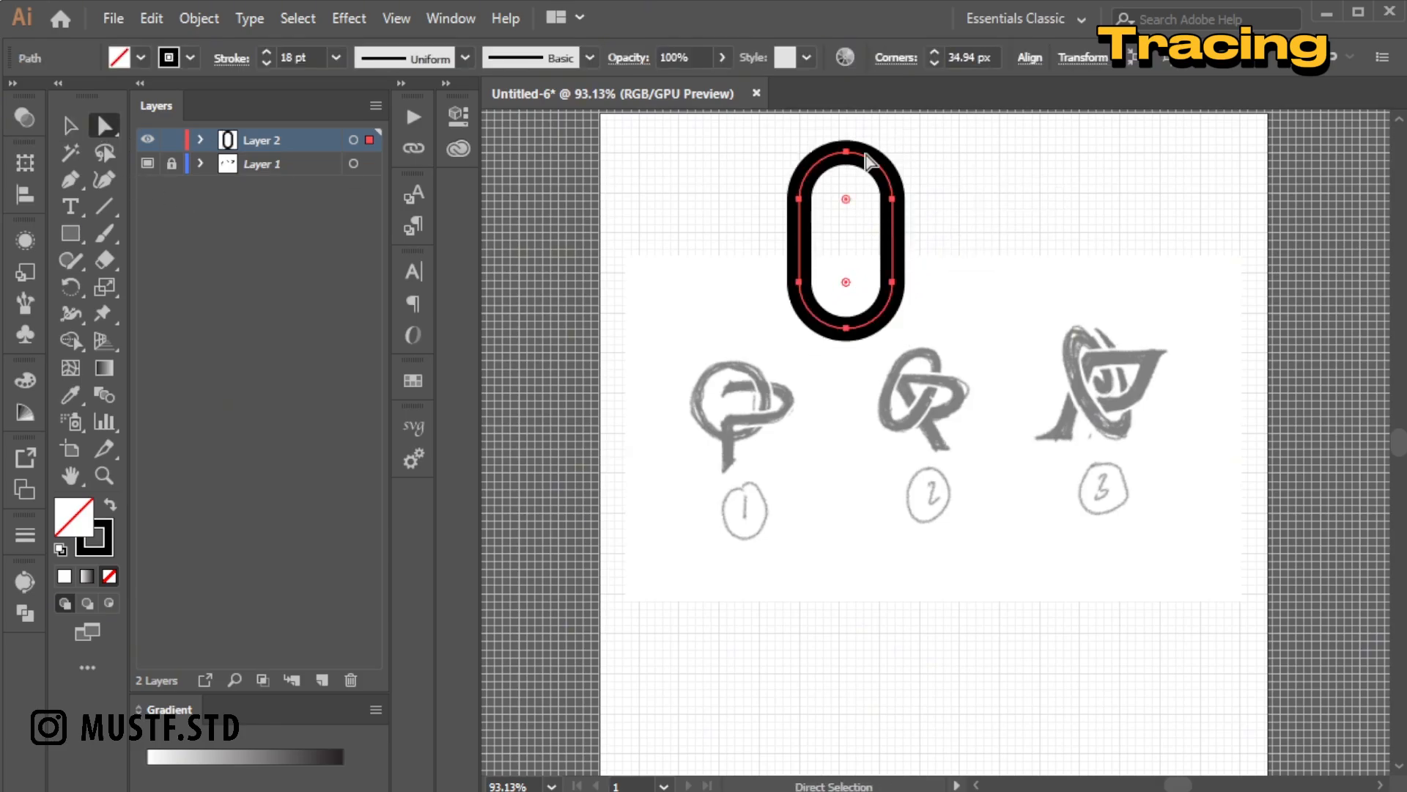
{"action": "left_click", "coordinate": [70, 126]}
{"action": "key", "text": "ctrl+z"}
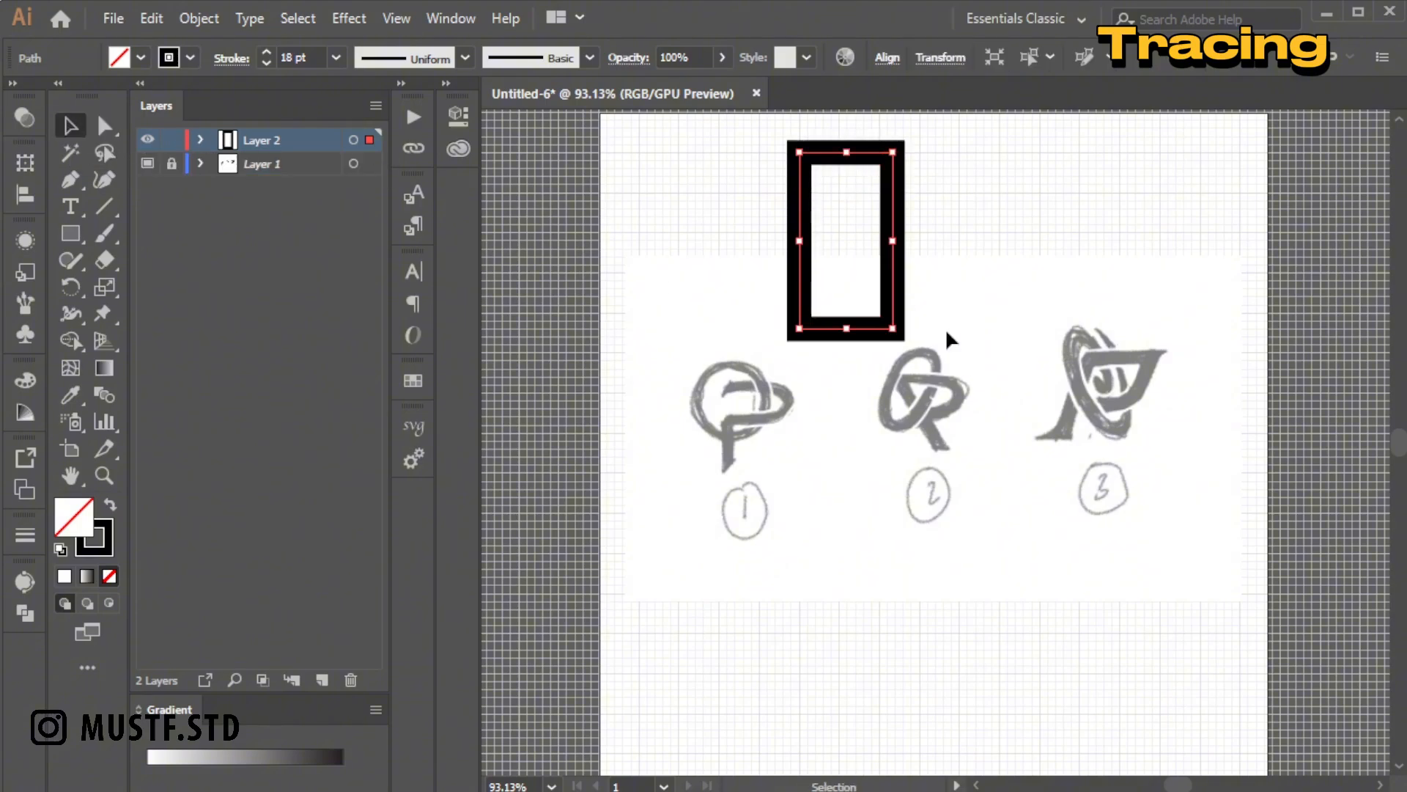
Turn the rectangle, enlarged further, into a capsule with 39 px corners and place it over the first sketch.
{"action": "left_click_drag", "start_coordinate": [894, 242], "coordinate": [920, 244]}
{"action": "left_click", "coordinate": [104, 126]}
{"action": "left_click_drag", "start_coordinate": [815, 315], "coordinate": [1034, 183]}
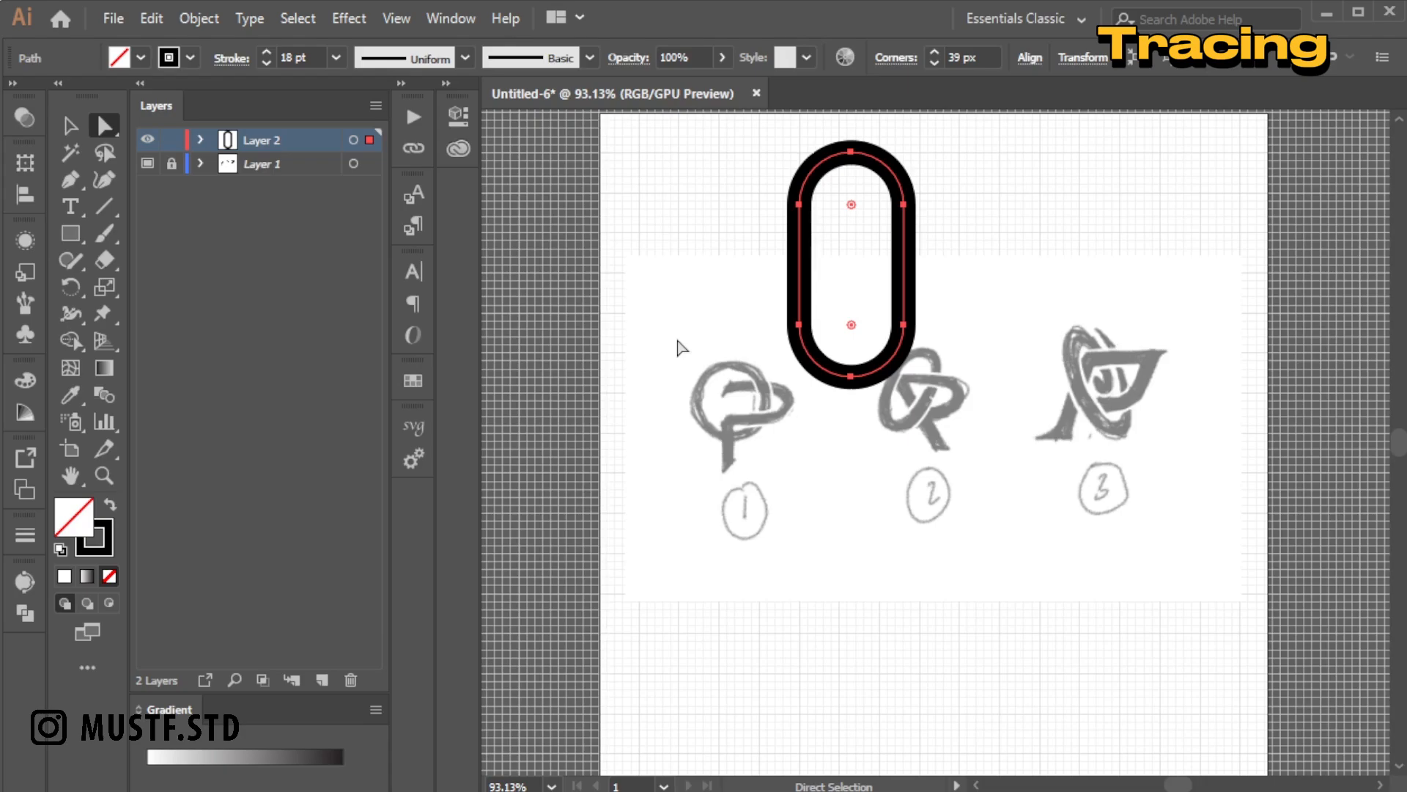
{"action": "key", "text": "v"}
{"action": "left_click_drag", "start_coordinate": [904, 325], "coordinate": [784, 421]}
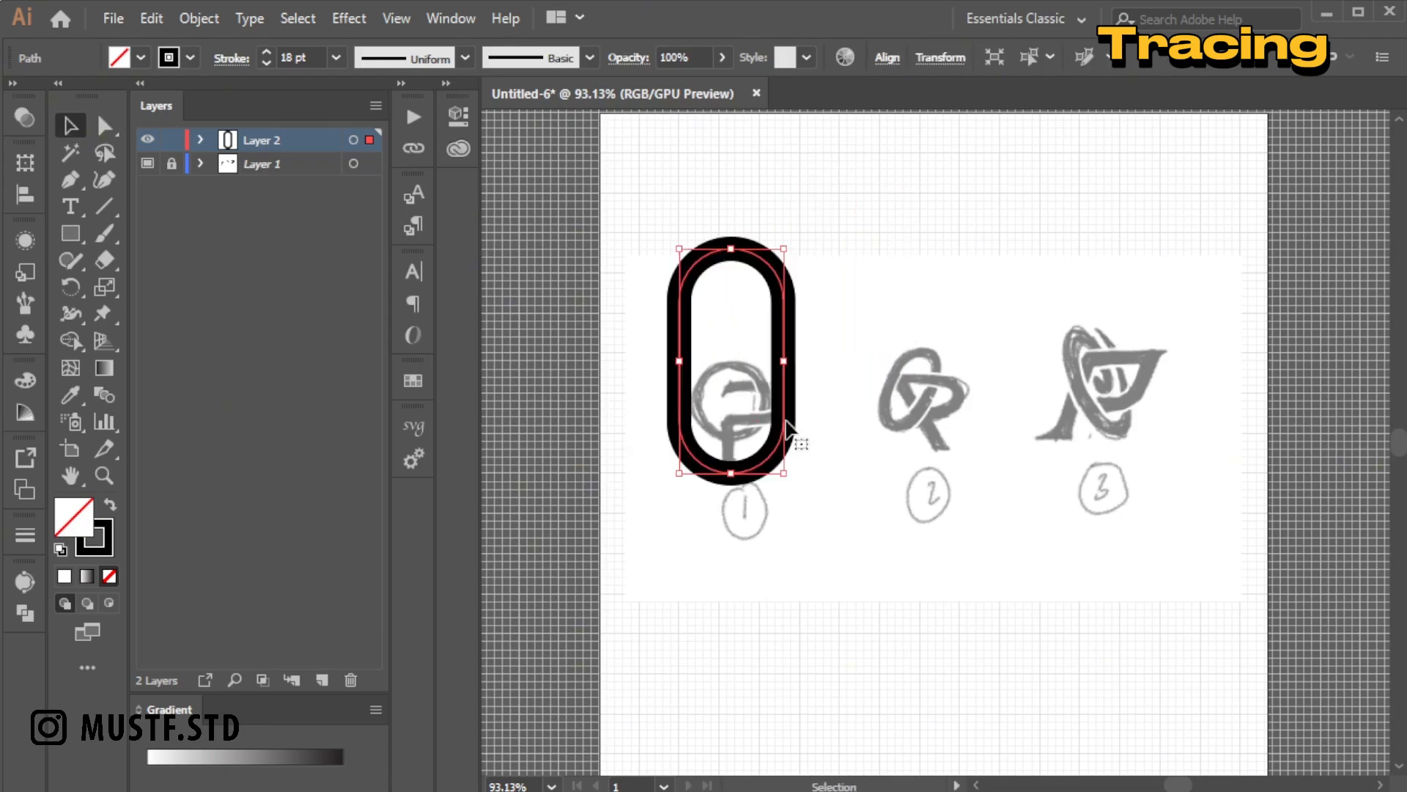
Try shearing the capsule horizontally by 15° and repositioning it.
{"action": "right_click", "coordinate": [785, 421]}
{"action": "mouse_move", "coordinate": [842, 750]}
{"action": "left_click", "coordinate": [1081, 791]}
{"action": "left_click", "coordinate": [1213, 540]}
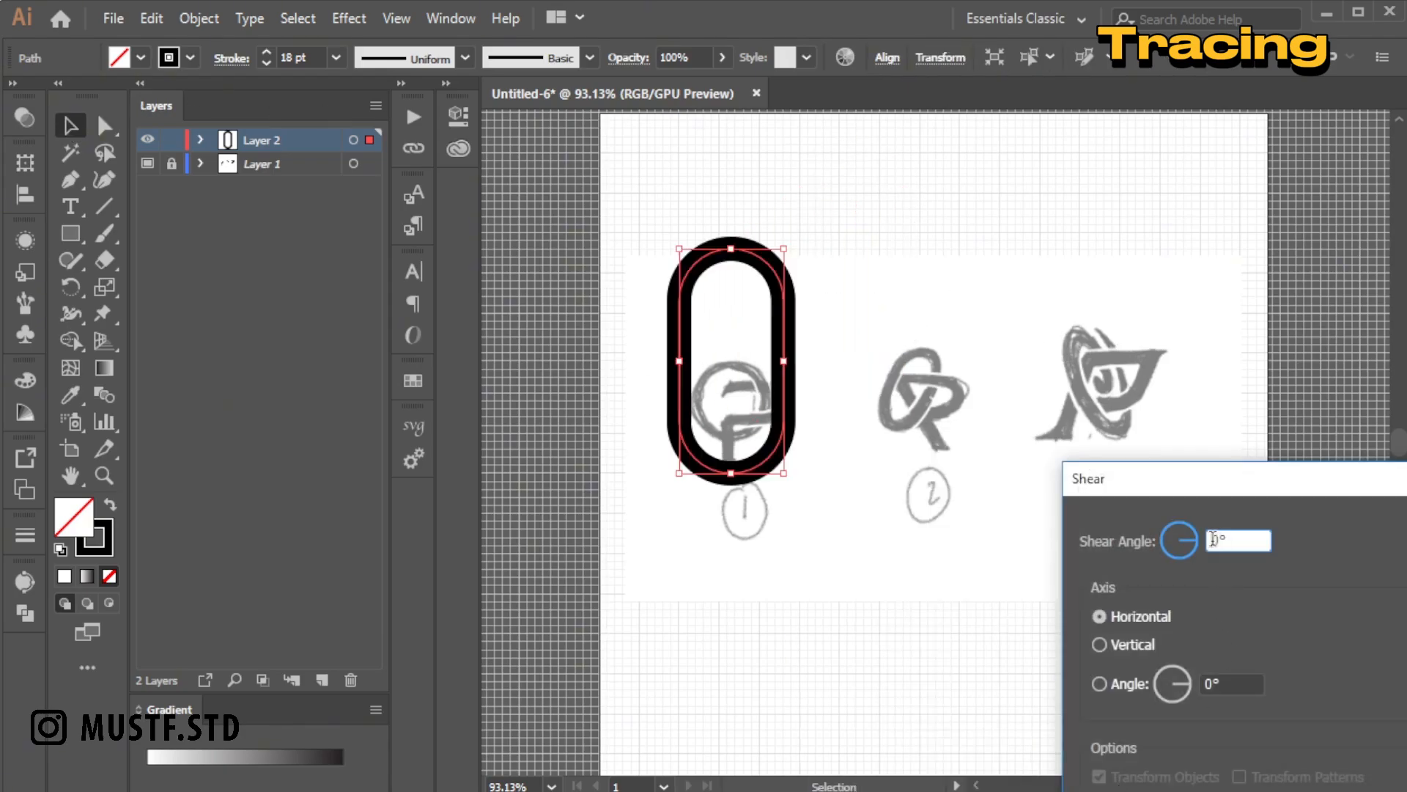
{"action": "key", "text": "Tab"}
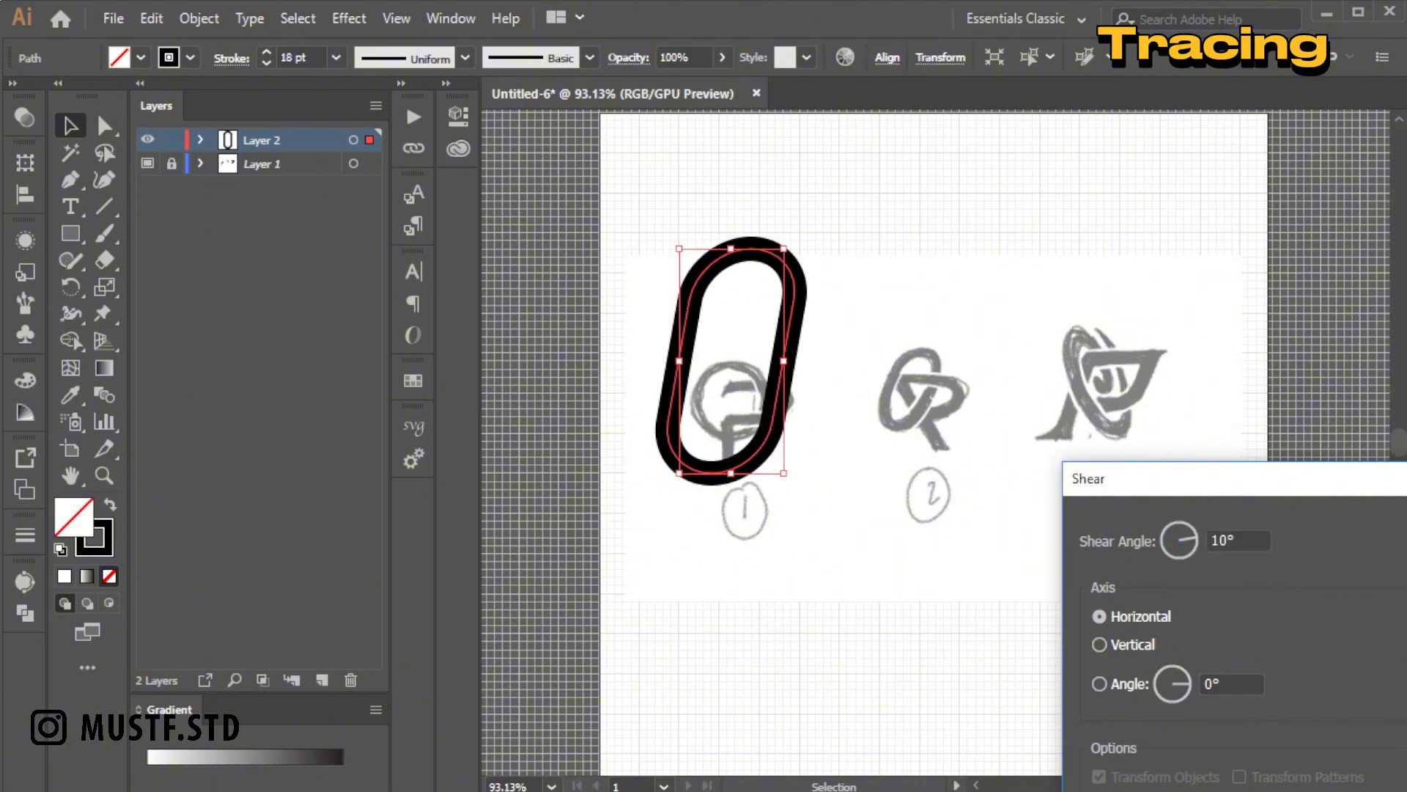
{"action": "left_click", "coordinate": [1090, 791]}
{"action": "key", "text": "Tab"}
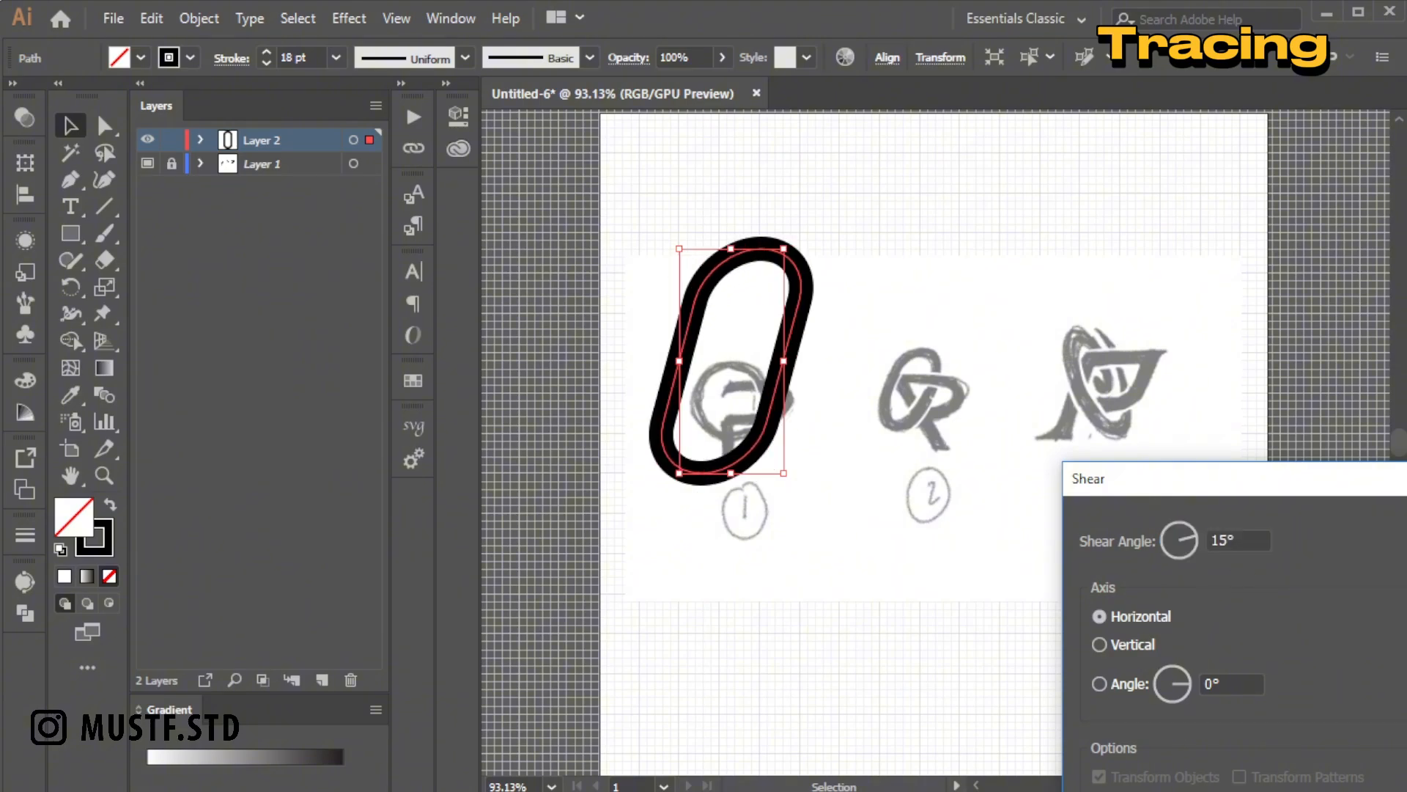
{"action": "key", "text": "Return"}
{"action": "left_click_drag", "start_coordinate": [773, 419], "coordinate": [830, 442]}
{"action": "left_click", "coordinate": [861, 443]}
{"action": "key", "text": "ctrl+z"}
{"action": "key", "text": "ctrl+z"}
{"action": "key", "text": "ctrl+z"}
Rotate the capsule clockwise so that its upper end leans to the right.
{"action": "left_click_drag", "start_coordinate": [789, 238], "coordinate": [831, 271]}
{"action": "left_click", "coordinate": [922, 283]}
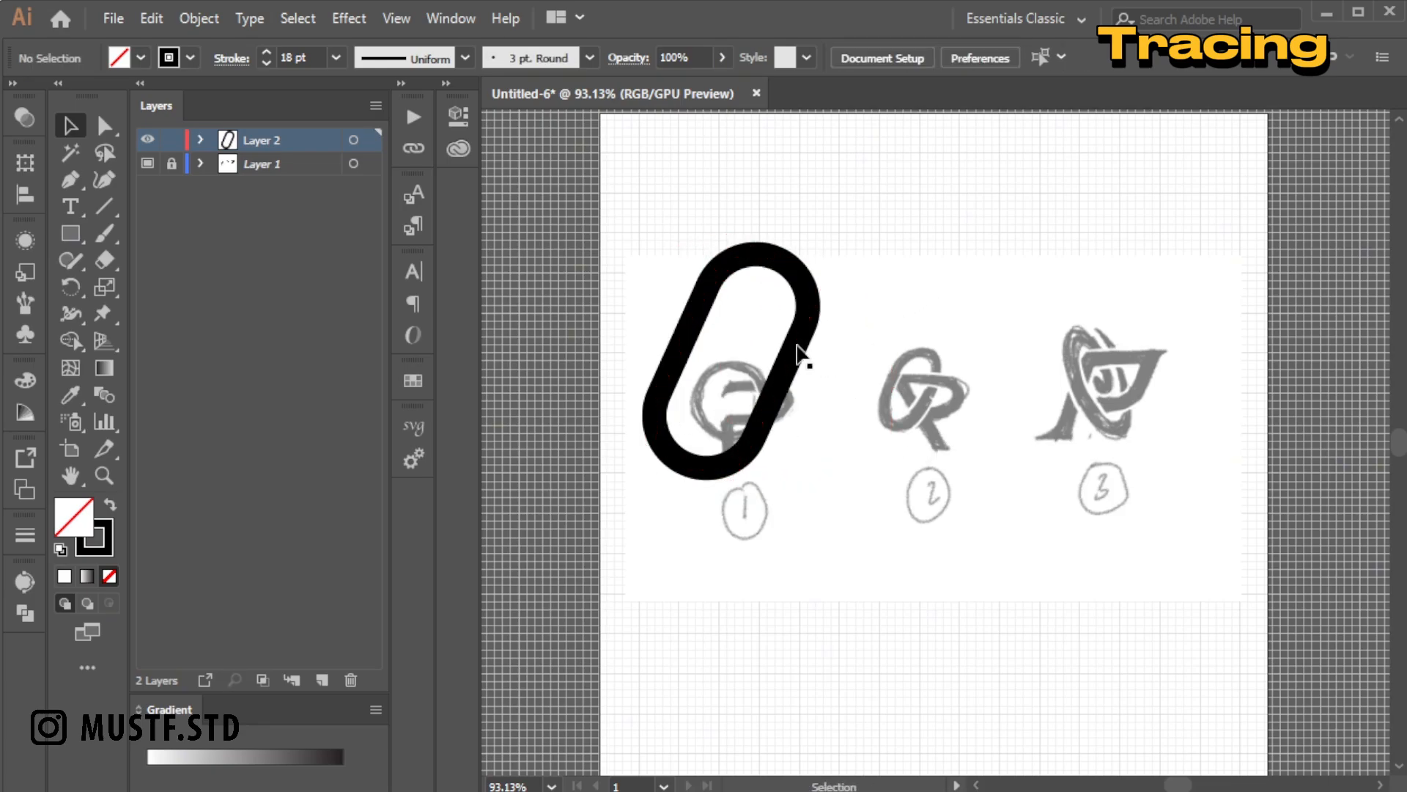
Duplicate the tilted capsule over the second sketch and rotate the copy until it lies almost horizontal.
{"action": "left_click", "coordinate": [797, 346]}
{"action": "left_click_drag", "start_coordinate": [799, 350], "coordinate": [1026, 297], "text": "alt"}
{"action": "left_click_drag", "start_coordinate": [1056, 224], "coordinate": [1084, 349]}
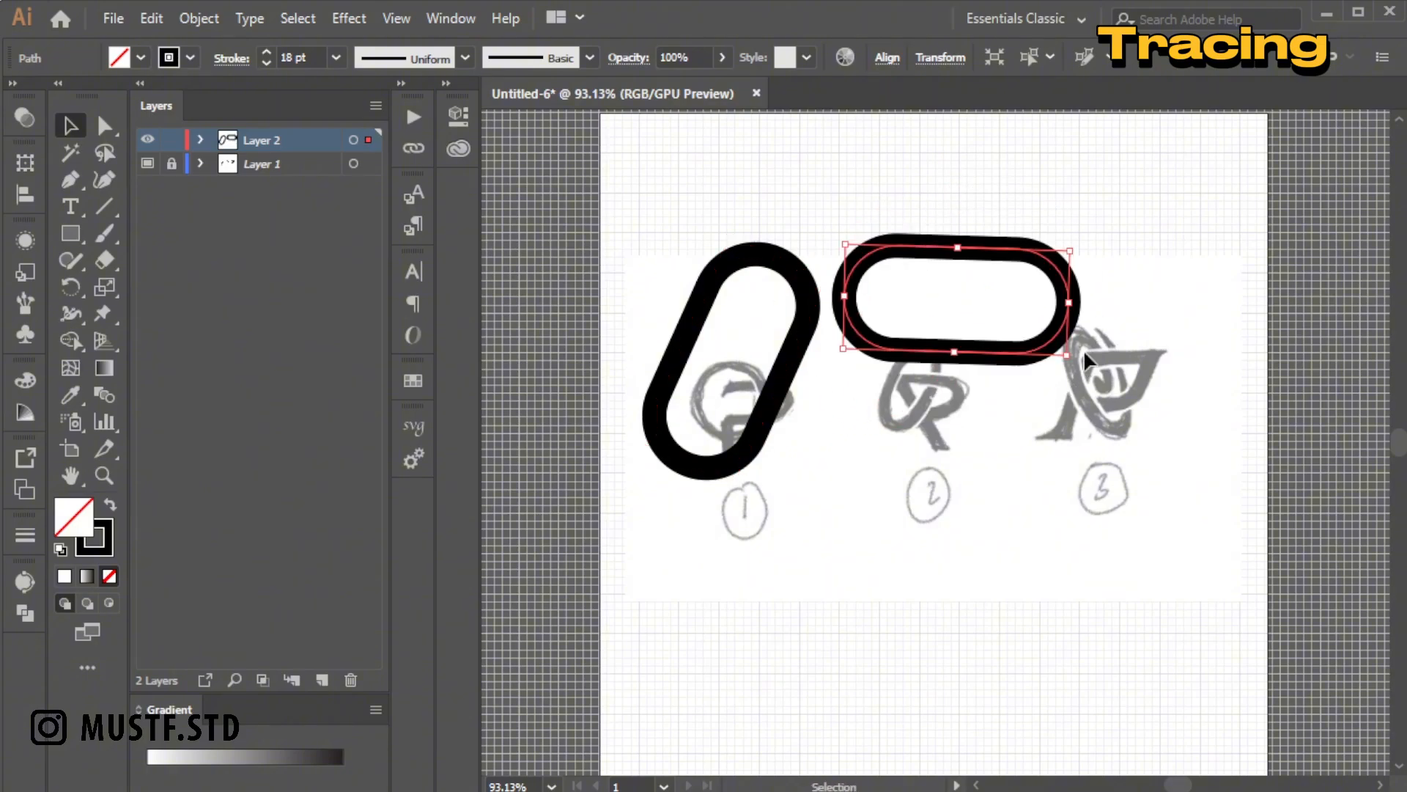
{"action": "key", "text": "ctrl+1"}
{"action": "left_click_drag", "start_coordinate": [1081, 248], "coordinate": [1081, 235]}
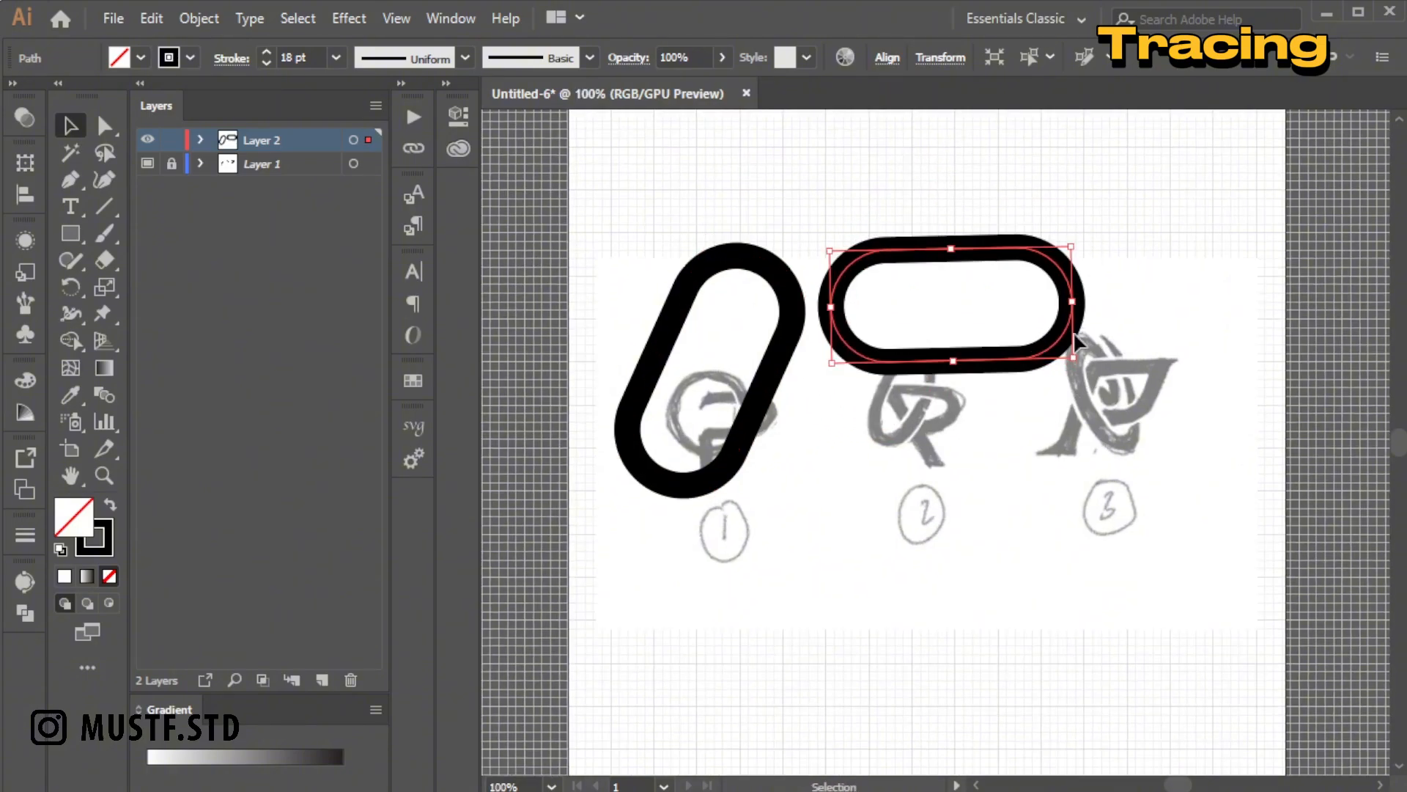
Draw a closed horizontal rectangle with the Pen tool, matching the extents of the horizontal capsule.
{"action": "key", "text": "p"}
{"action": "left_click", "coordinate": [827, 250]}
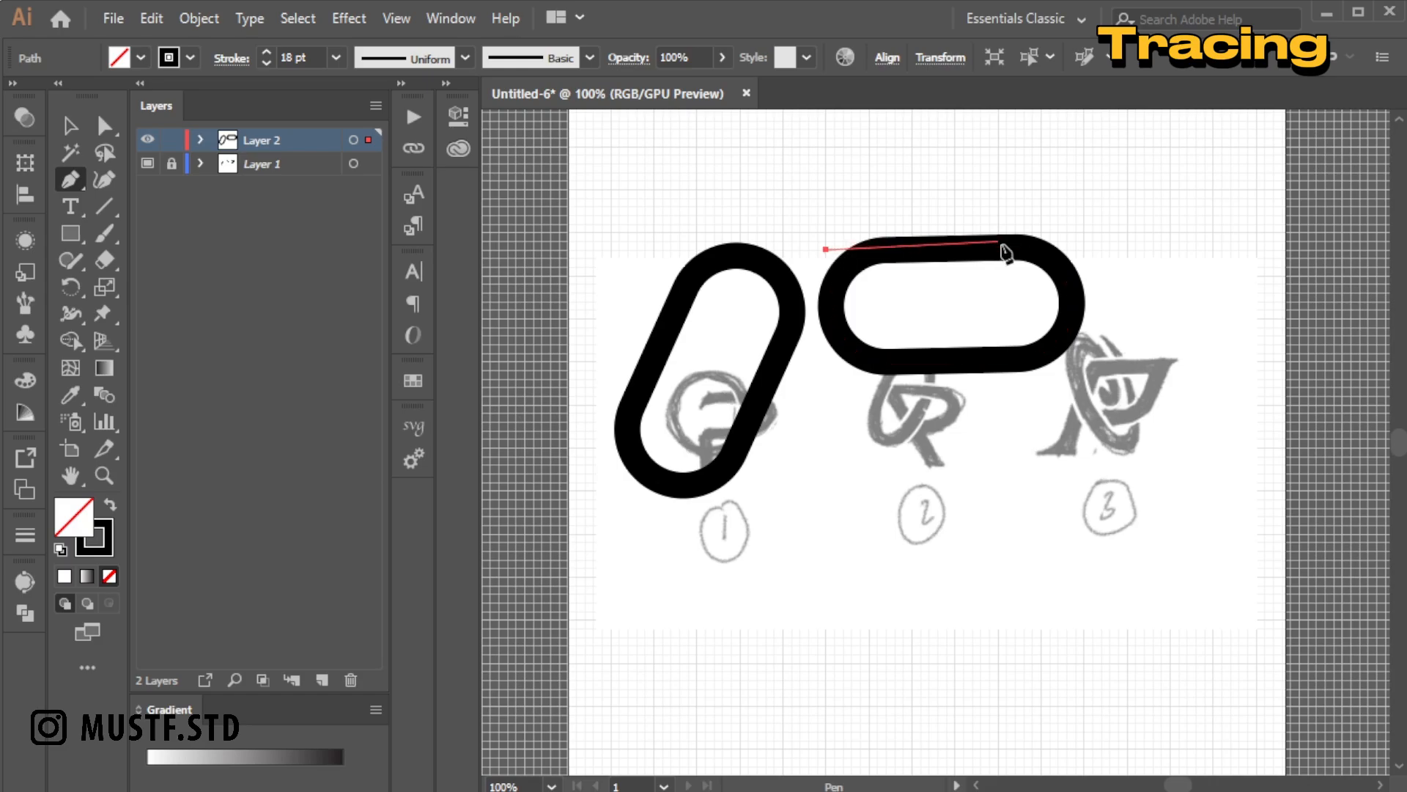
{"action": "left_click", "coordinate": [1067, 250]}
{"action": "left_click", "coordinate": [1065, 361]}
{"action": "left_click", "coordinate": [827, 249]}
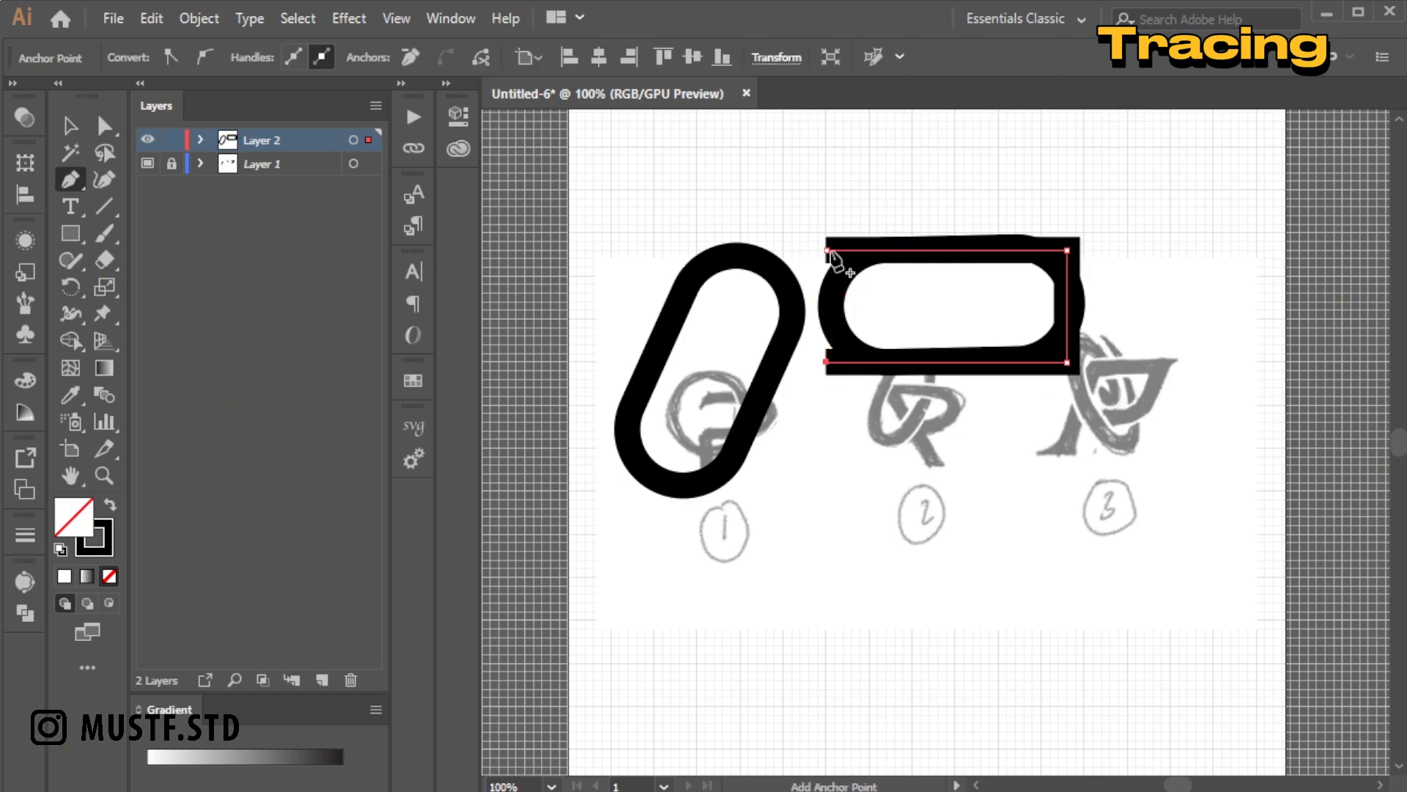
Offset the new rectangle slightly up and to the right, and delete the horizontal capsule beneath it.
{"action": "key", "text": "v"}
{"action": "left_click_drag", "start_coordinate": [1069, 288], "coordinate": [1101, 262]}
{"action": "left_click", "coordinate": [1076, 322]}
{"action": "key", "text": "Delete"}
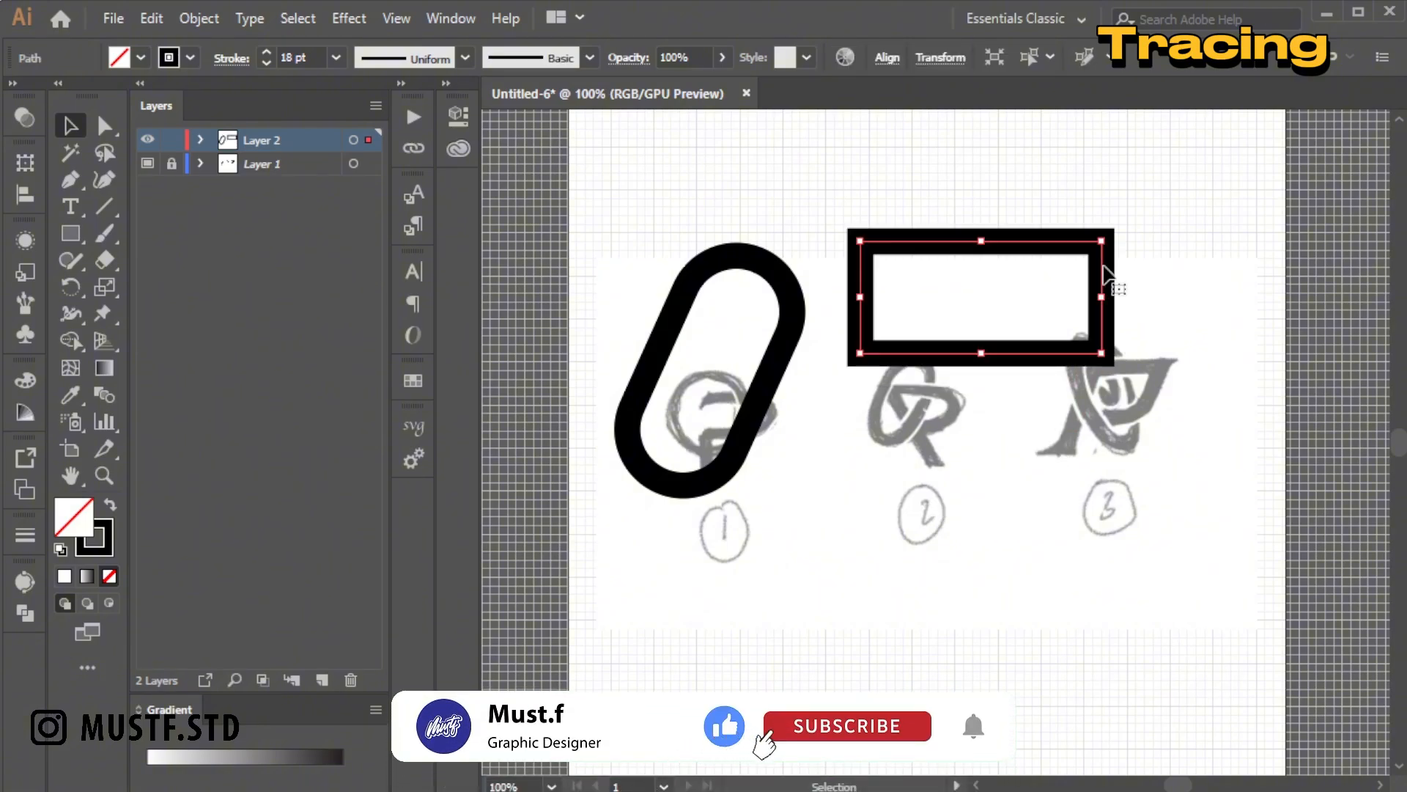
Round the rectangle's two right corners to 39 px to form a D-shaped outline.
{"action": "left_click", "coordinate": [107, 129]}
{"action": "left_click", "coordinate": [1101, 241]}
{"action": "left_click", "coordinate": [1102, 353], "text": "shift"}
{"action": "left_click_drag", "start_coordinate": [1086, 338], "coordinate": [940, 297]}
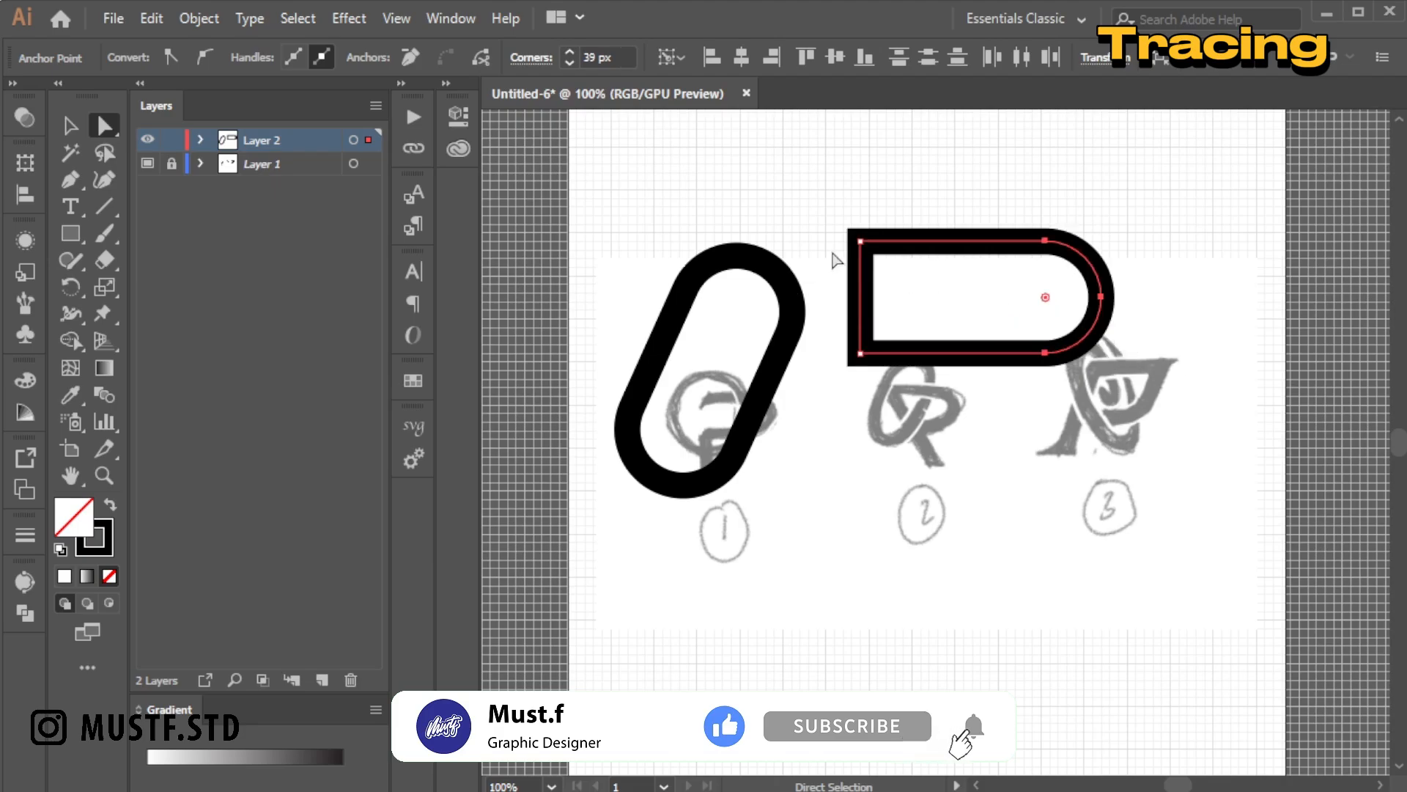
Reflect the tilted capsule as a mirrored copy and place the copy over the D-shaped outline.
{"action": "key", "text": "v"}
{"action": "left_click", "coordinate": [662, 351]}
{"action": "right_click", "coordinate": [654, 365]}
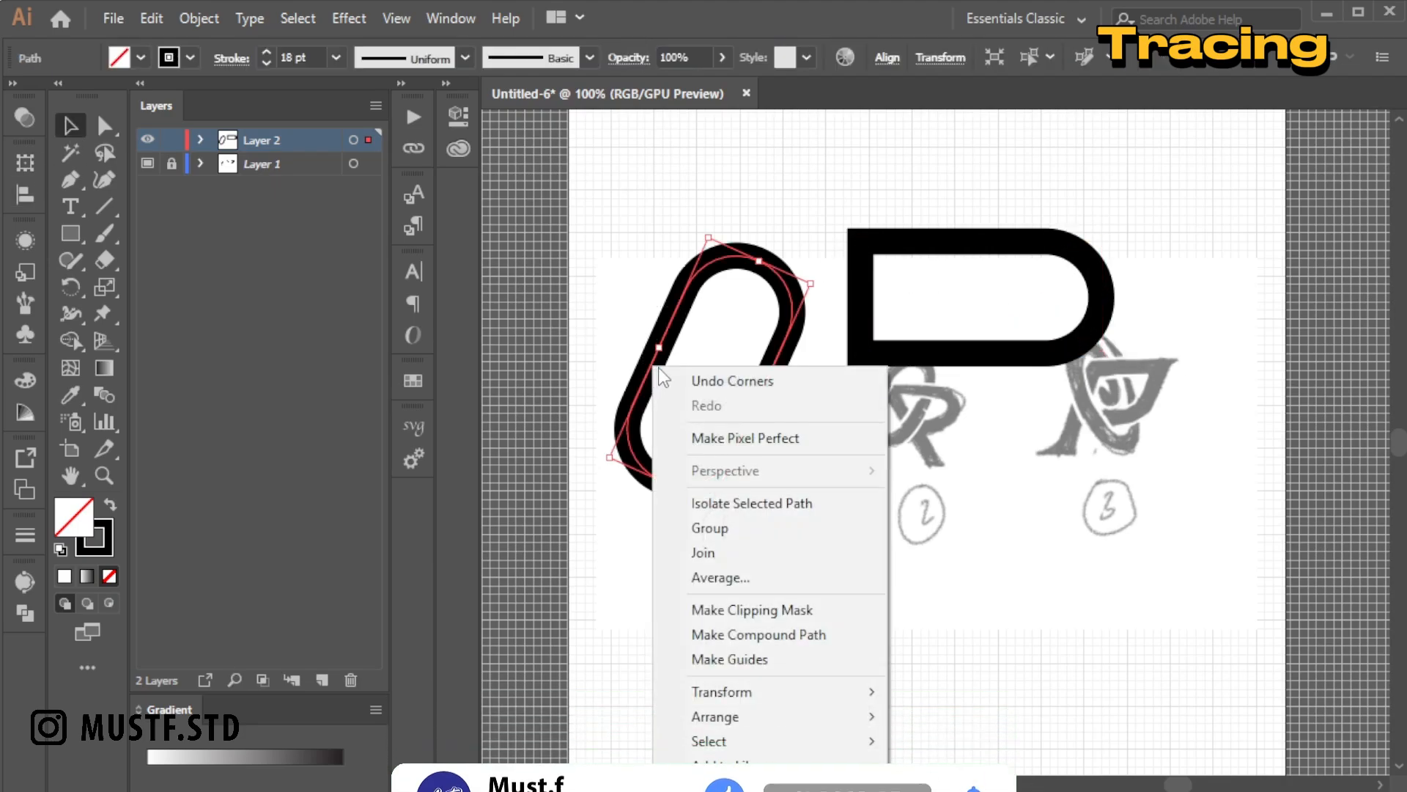
{"action": "mouse_move", "coordinate": [722, 691]}
{"action": "left_click", "coordinate": [945, 773]}
{"action": "left_click", "coordinate": [800, 463]}
{"action": "left_click_drag", "start_coordinate": [788, 407], "coordinate": [1033, 330]}
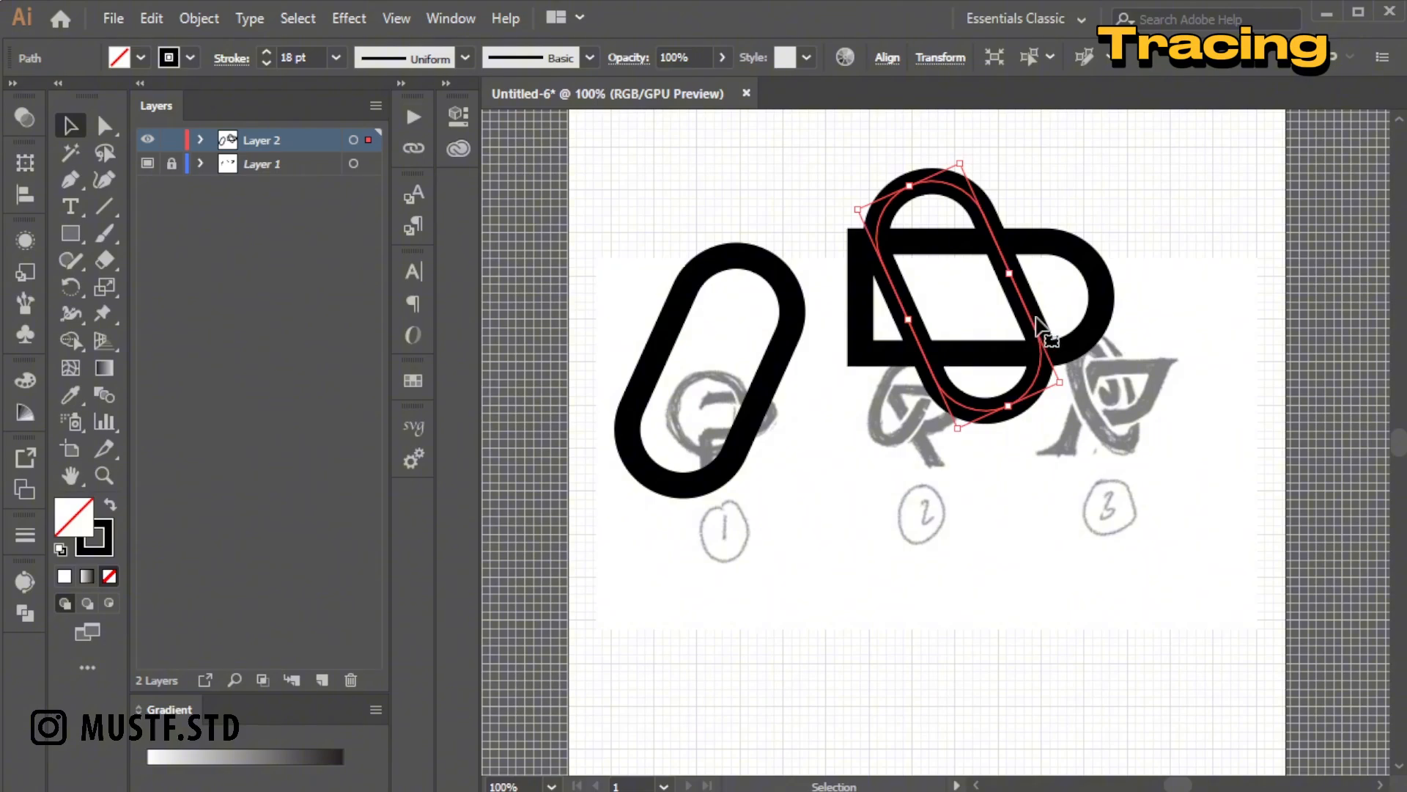
Reduce the mirrored capsule's upper-left and lower-left corner radii to 0 px to make both corners sharp.
{"action": "left_click", "coordinate": [106, 126]}
{"action": "left_click_drag", "start_coordinate": [931, 236], "coordinate": [473, 101]}
{"action": "key", "text": "ctrl+z"}
{"action": "left_click", "coordinate": [822, 192]}
{"action": "left_click", "coordinate": [884, 227]}
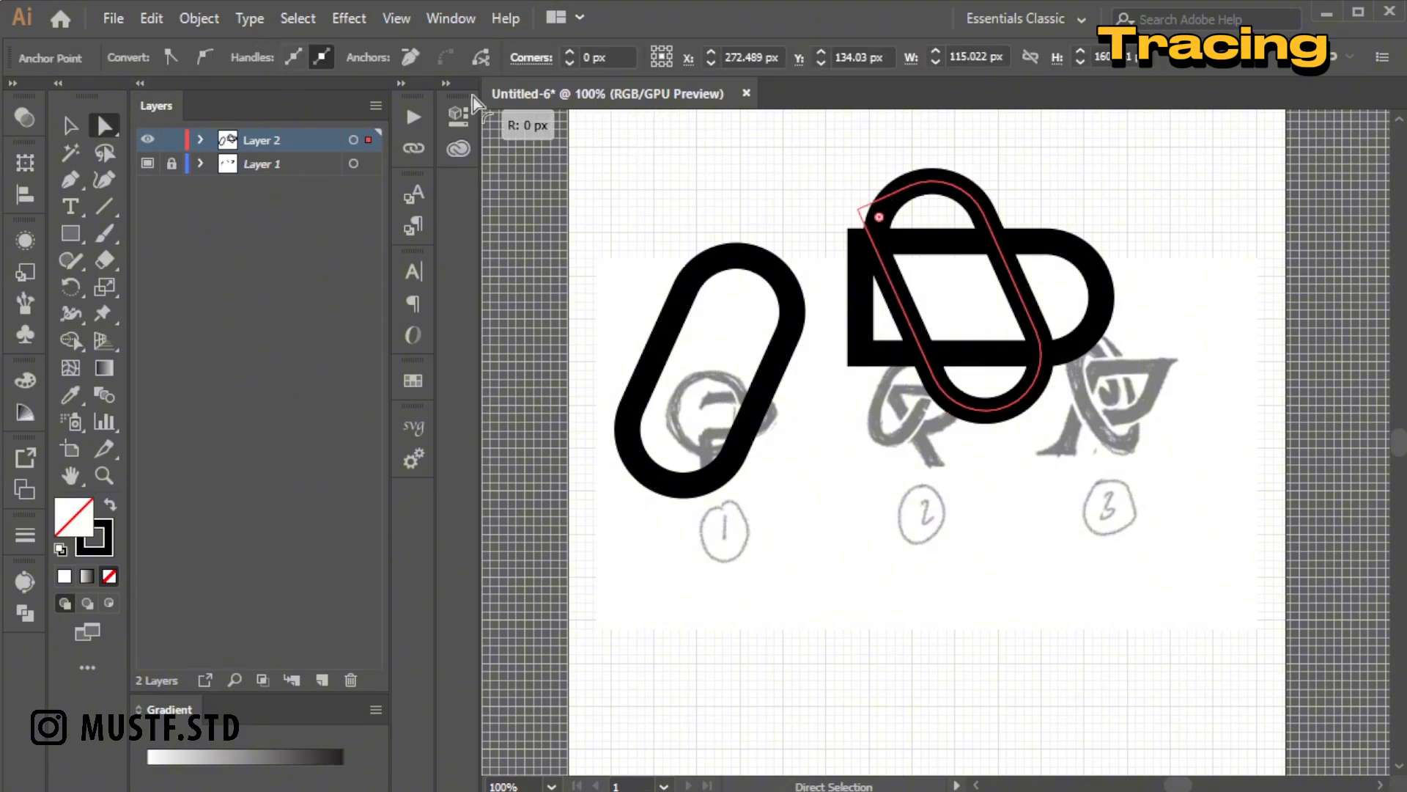
{"action": "left_click", "coordinate": [823, 323]}
{"action": "left_click", "coordinate": [957, 403]}
{"action": "left_click_drag", "start_coordinate": [985, 356], "coordinate": [905, 649]}
{"action": "left_click", "coordinate": [234, 218]}
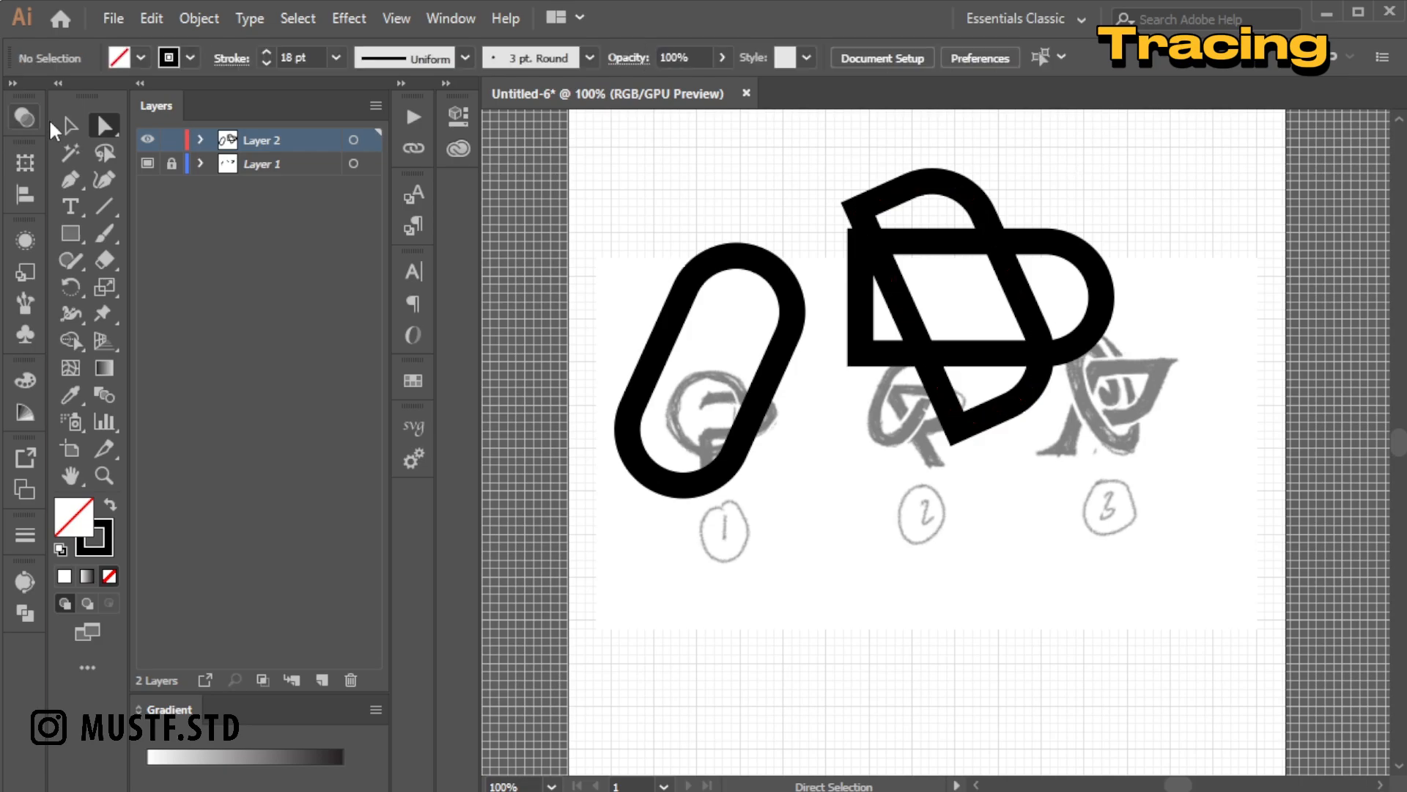
Delete the mirrored capsule's top, right and bottom segments, leaving only its straight left edge as a diagonal bar.
{"action": "left_click", "coordinate": [70, 126]}
{"action": "left_click", "coordinate": [924, 192]}
{"action": "left_click", "coordinate": [908, 156]}
{"action": "left_click", "coordinate": [98, 126]}
{"action": "left_click_drag", "start_coordinate": [906, 141], "coordinate": [929, 212]}
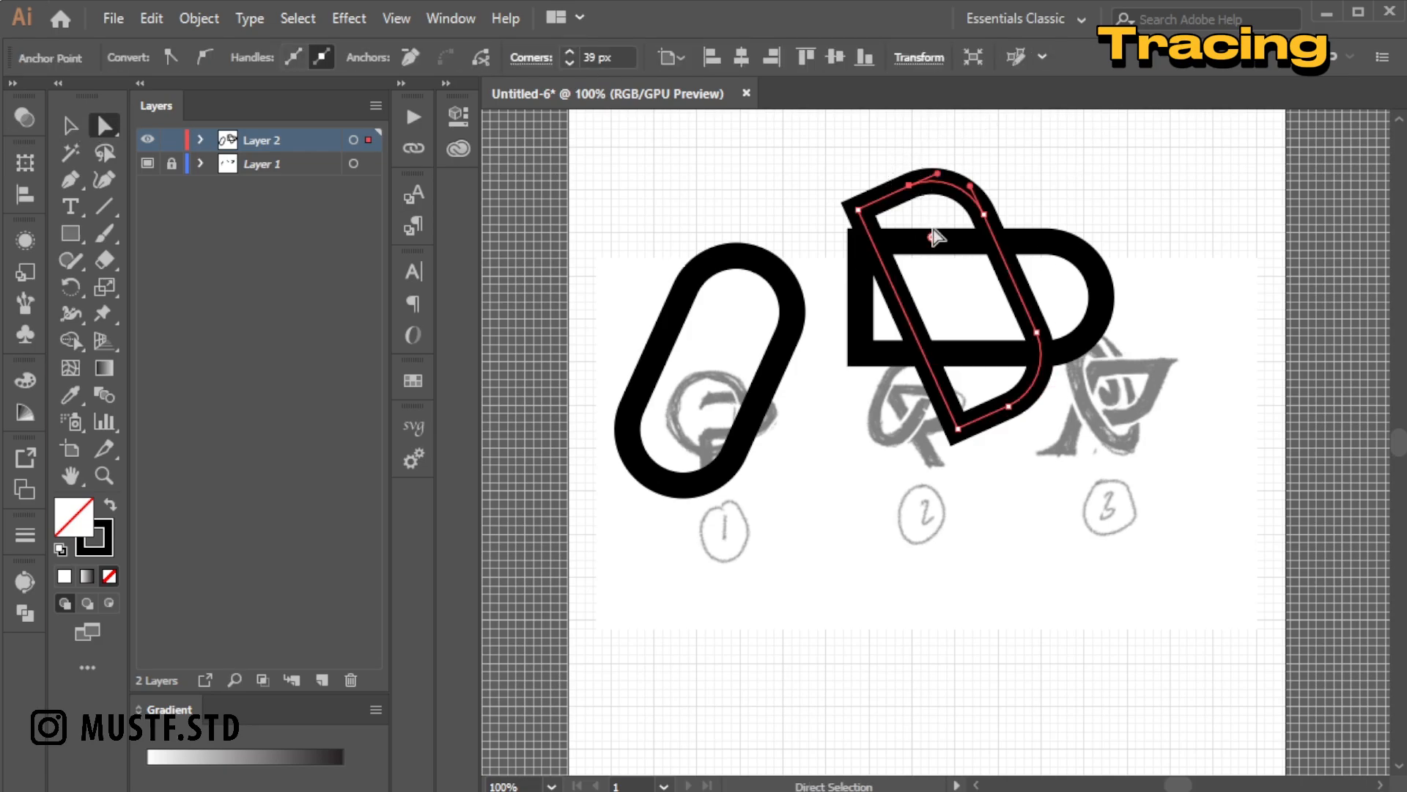
{"action": "key", "text": "Delete"}
{"action": "left_click_drag", "start_coordinate": [994, 301], "coordinate": [1044, 305]}
{"action": "key", "text": "Delete"}
{"action": "left_click_drag", "start_coordinate": [961, 167], "coordinate": [1023, 230]}
{"action": "key", "text": "Delete"}
{"action": "left_click_drag", "start_coordinate": [986, 375], "coordinate": [1049, 431]}
{"action": "key", "text": "Delete"}
{"action": "left_click_drag", "start_coordinate": [1003, 292], "coordinate": [1059, 340]}
{"action": "key", "text": "Delete"}
{"action": "key", "text": "v"}
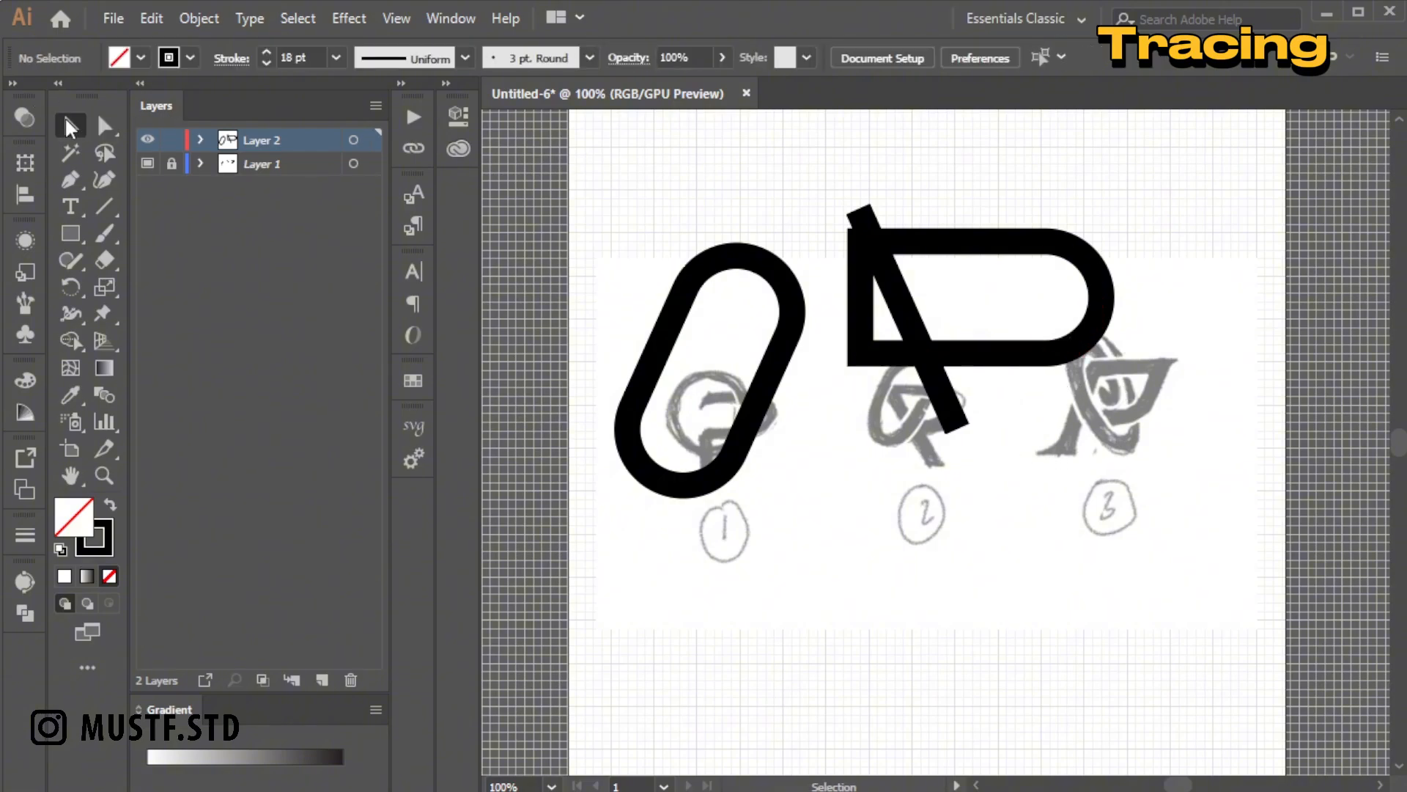
Place the diagonal bar and the D-shaped outline over the tilted capsule, starting the bar near the outline's upper edge.
{"action": "left_click", "coordinate": [911, 322]}
{"action": "mouse_move", "coordinate": [911, 322]}
{"action": "left_mouse_down"}
{"action": "mouse_move", "coordinate": [735, 447]}
{"action": "mouse_move", "coordinate": [730, 465]}
{"action": "left_mouse_up"}
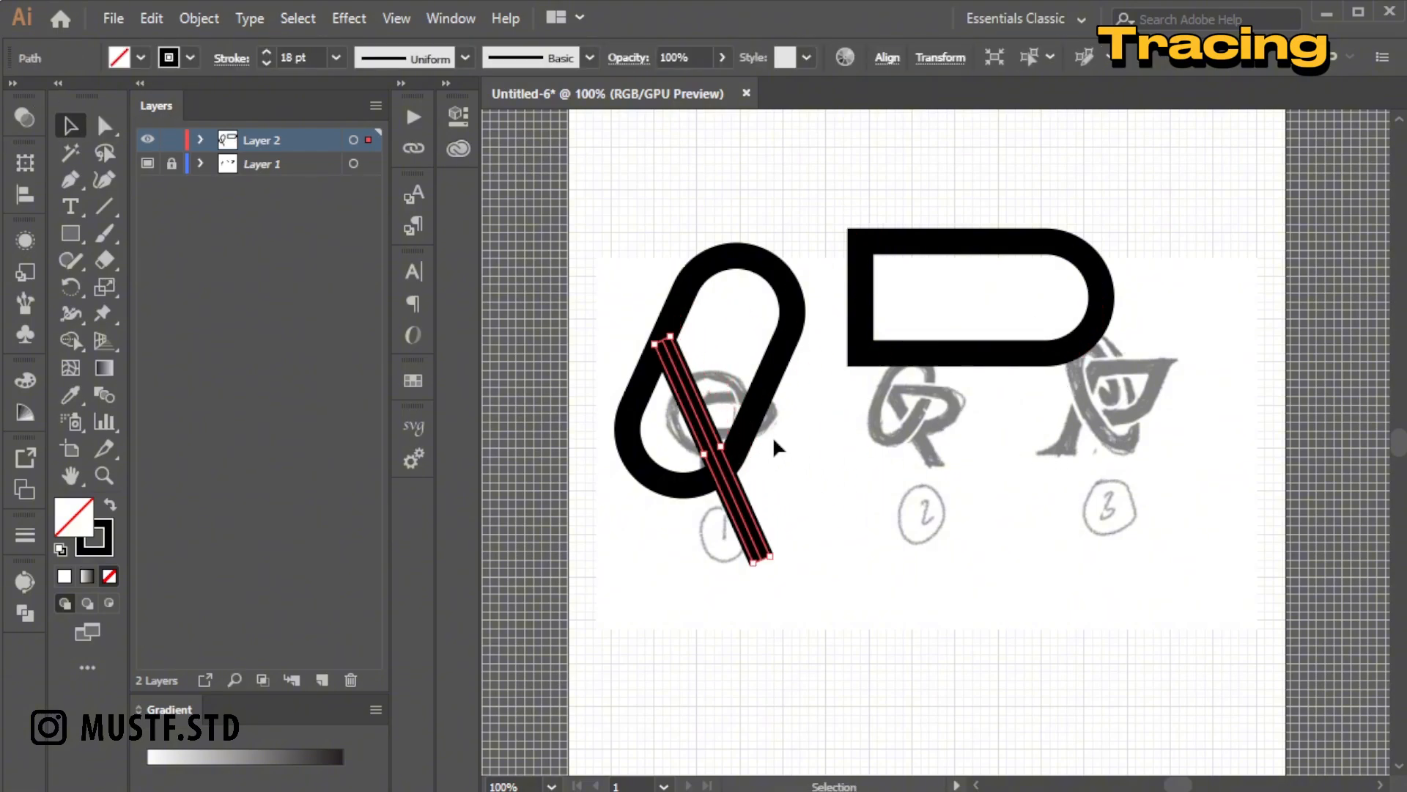
{"action": "left_click_drag", "start_coordinate": [998, 357], "coordinate": [750, 441]}
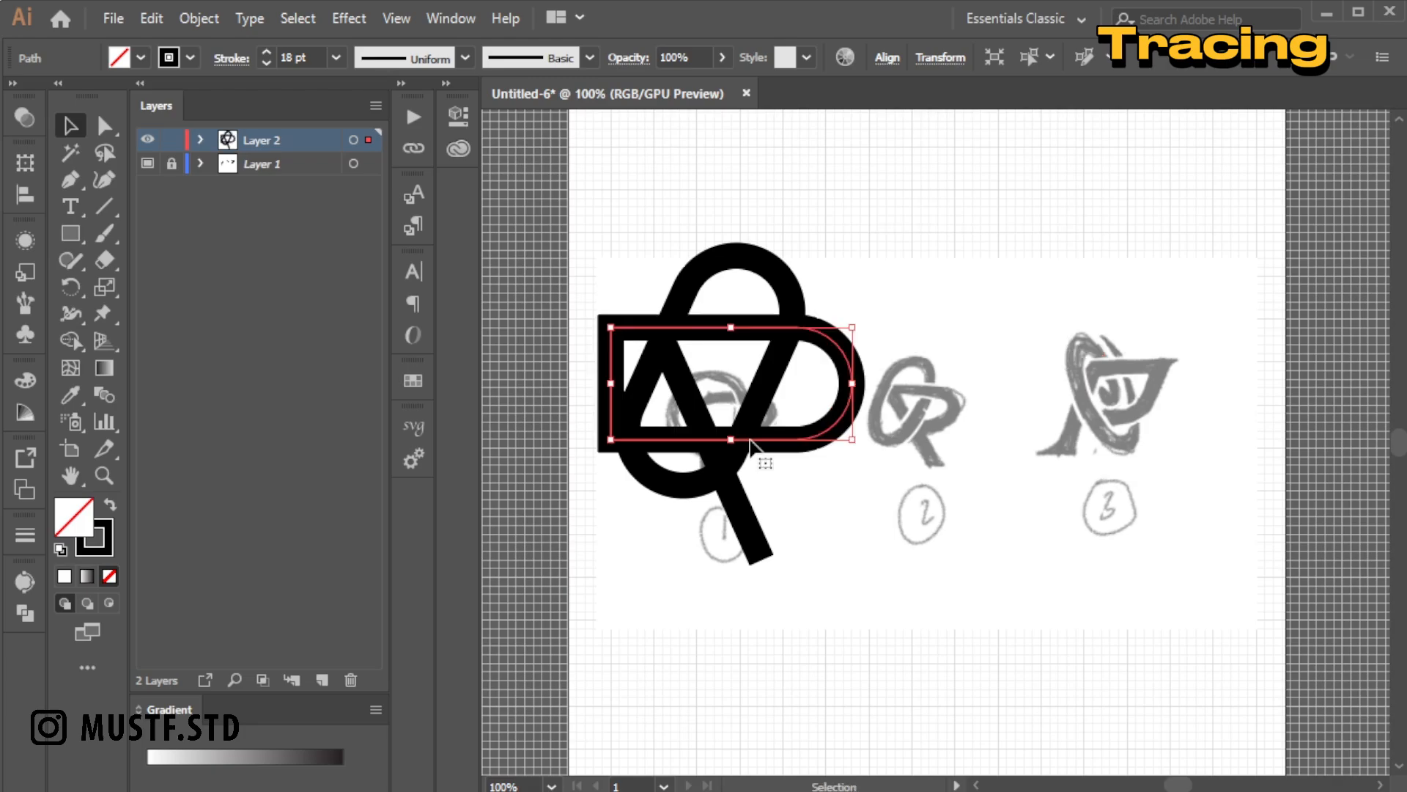
{"action": "left_click_drag", "start_coordinate": [729, 506], "coordinate": [744, 490]}
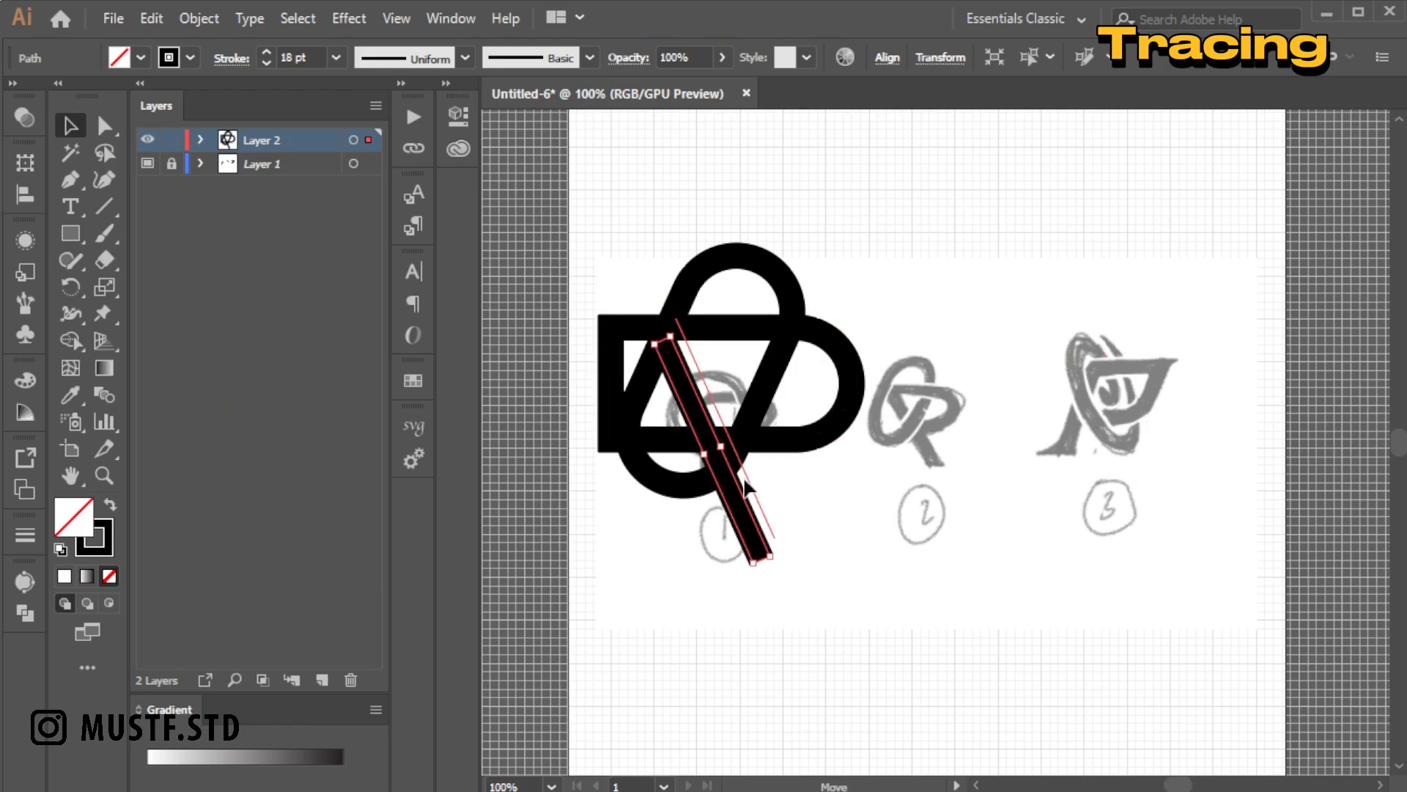
{"action": "left_click", "coordinate": [828, 502]}
Extend the lower end of the diagonal bar further down along its own slope to form the R's leg.
{"action": "left_click", "coordinate": [713, 404]}
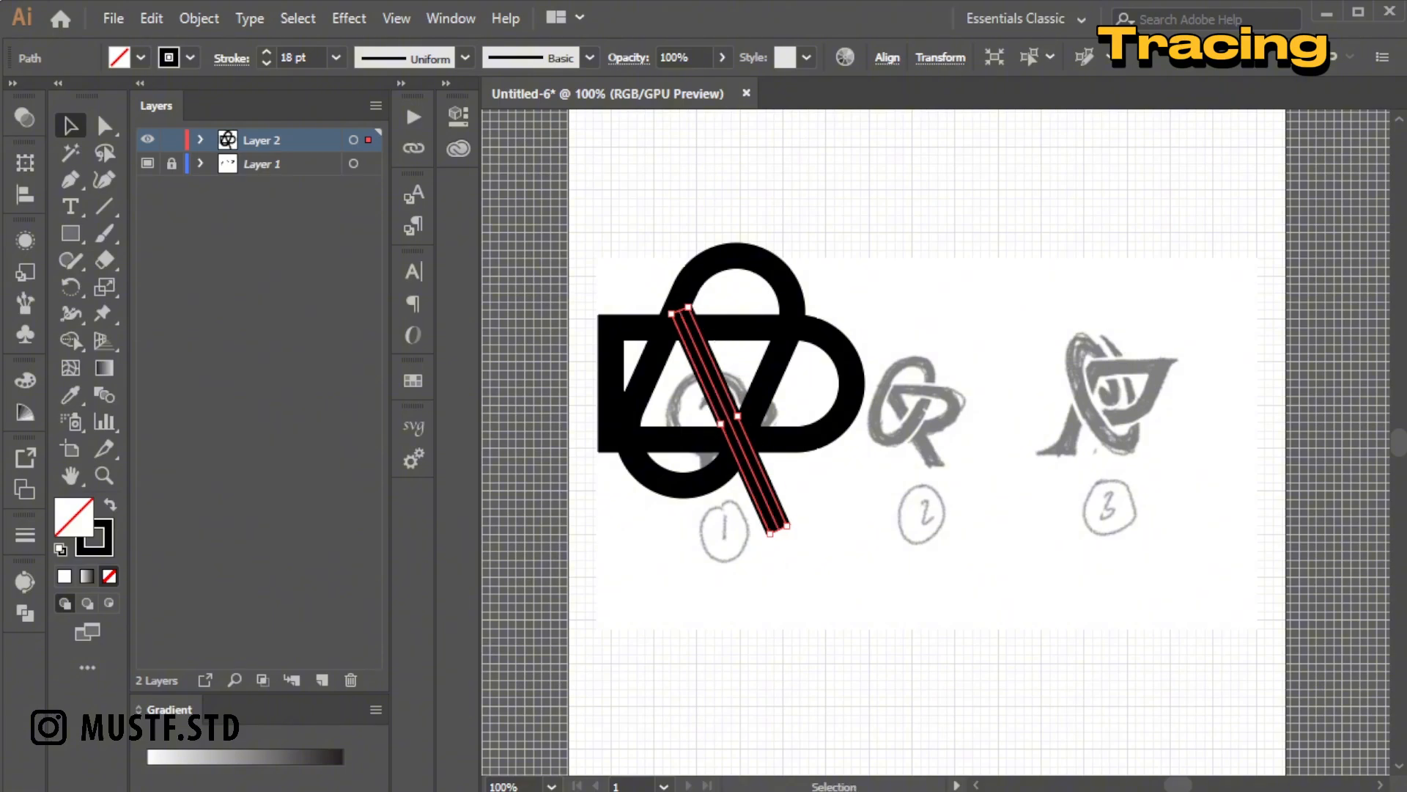
{"action": "left_click", "coordinate": [395, 21]}
{"action": "left_click", "coordinate": [786, 517]}
{"action": "left_click", "coordinate": [106, 126]}
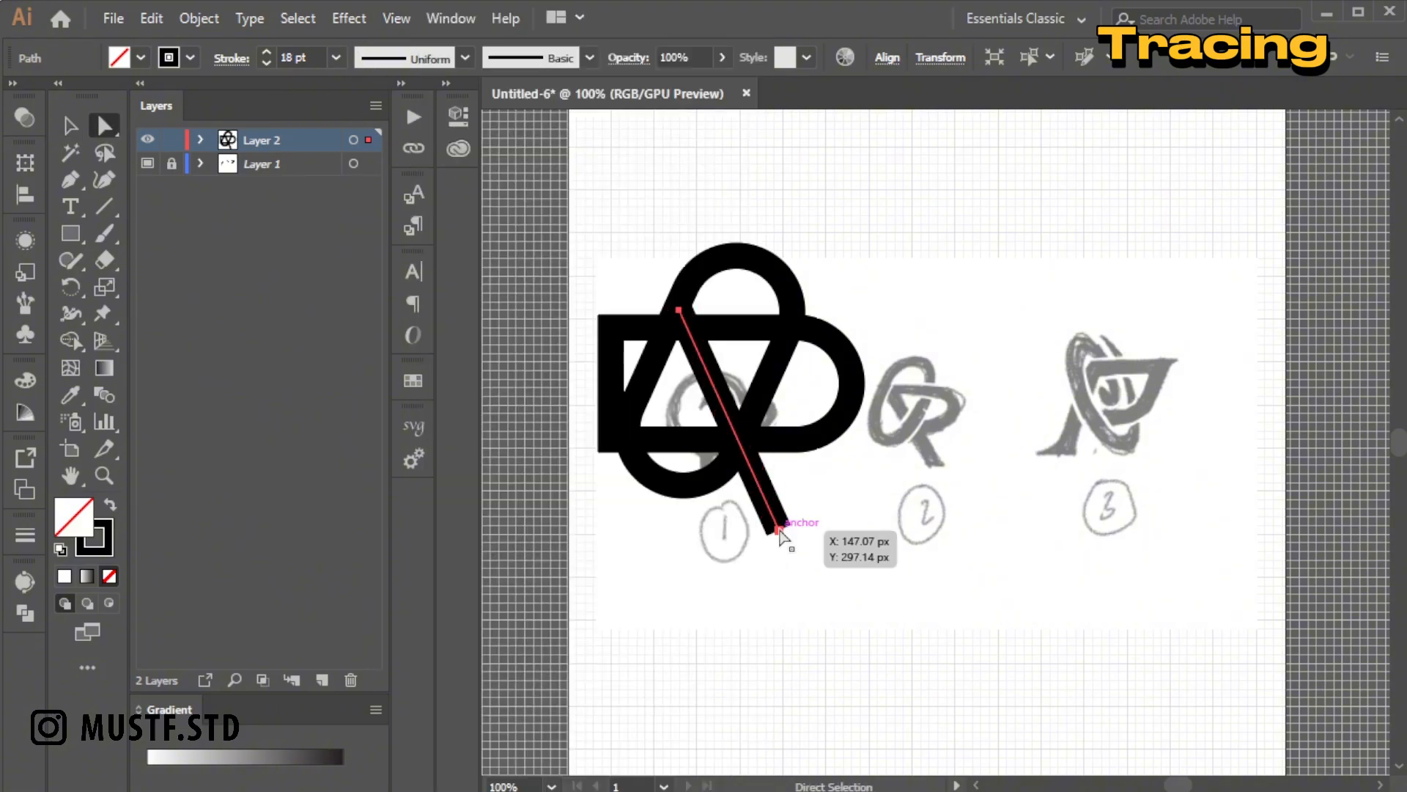
{"action": "left_click_drag", "start_coordinate": [780, 530], "coordinate": [804, 579]}
Remove the part of the D-shaped outline left of the diagonal bar with the Shape Builder.
{"action": "left_click", "coordinate": [70, 126]}
{"action": "left_click", "coordinate": [852, 415], "text": "shift"}
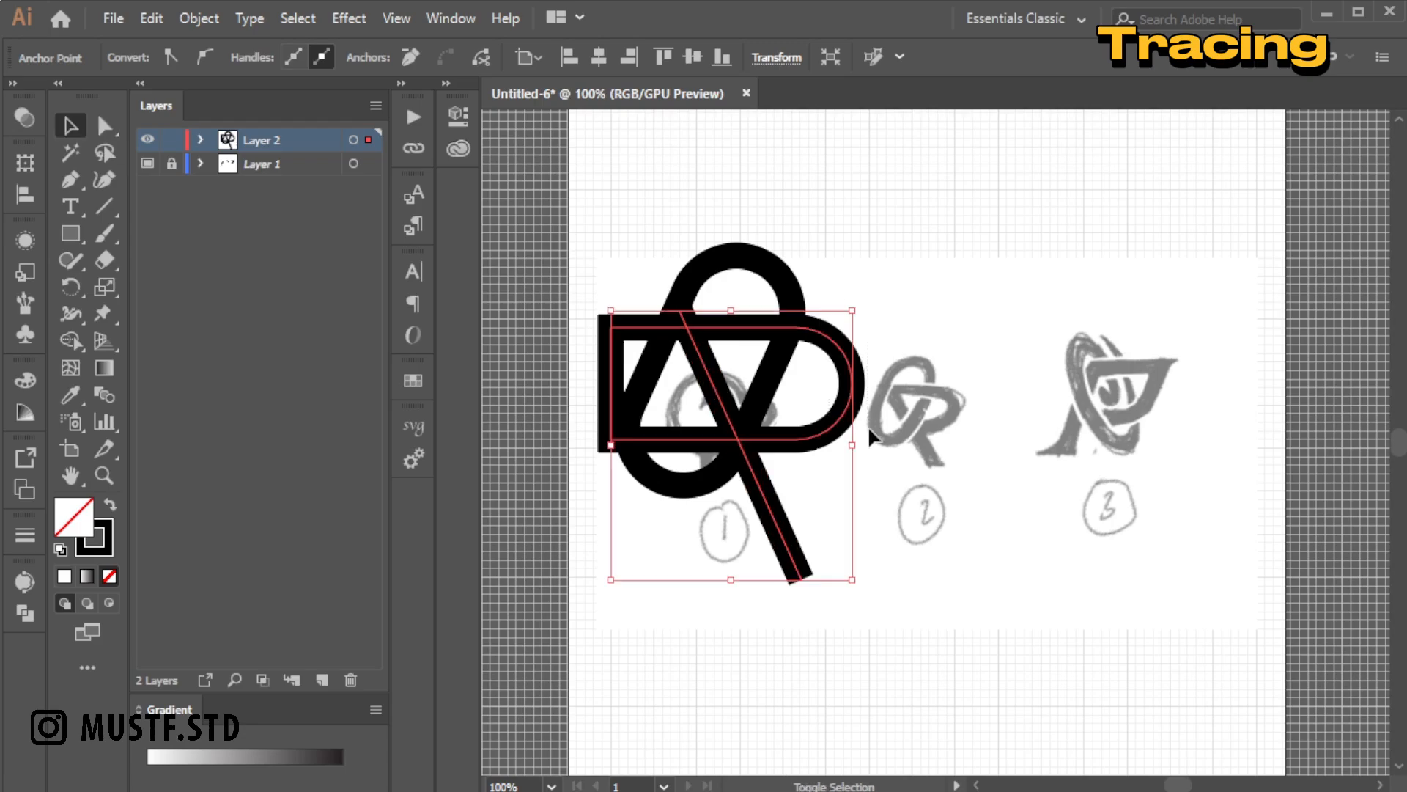
{"action": "left_click", "coordinate": [71, 341]}
{"action": "left_click", "coordinate": [637, 383], "text": "alt"}
{"action": "scroll", "coordinate": [679, 296], "scroll_direction": "up", "scroll_amount": 5}
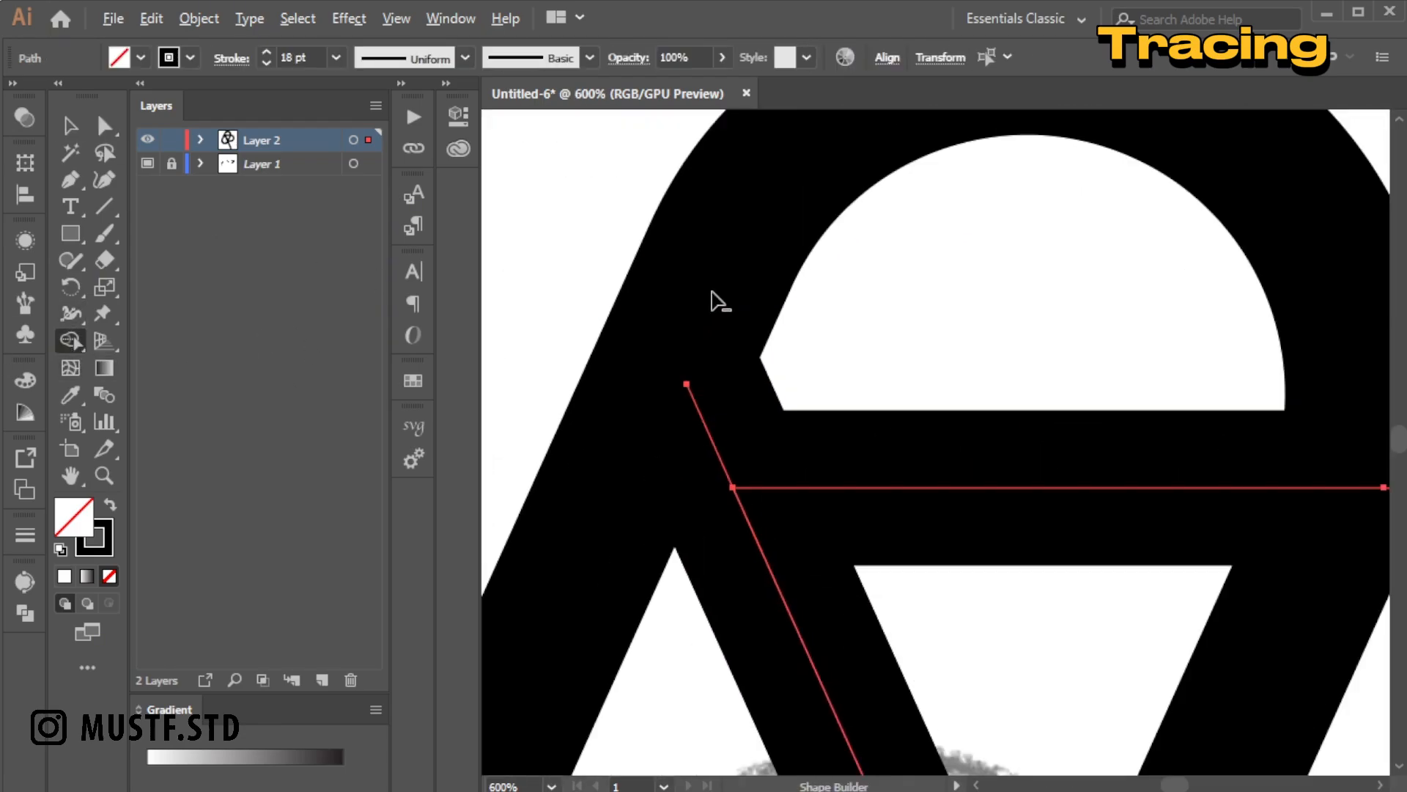
Trim the short end of the diagonal bar that sticks out above the D-shape's upper edge with the Shape Builder.
{"action": "left_click", "coordinate": [703, 426], "text": "alt"}
{"action": "scroll", "coordinate": [721, 371], "scroll_direction": "down", "scroll_amount": 4}
{"action": "key", "text": "v"}
{"action": "scroll", "coordinate": [848, 274], "scroll_direction": "down", "scroll_amount": 1}
{"action": "left_click", "coordinate": [1044, 476]}
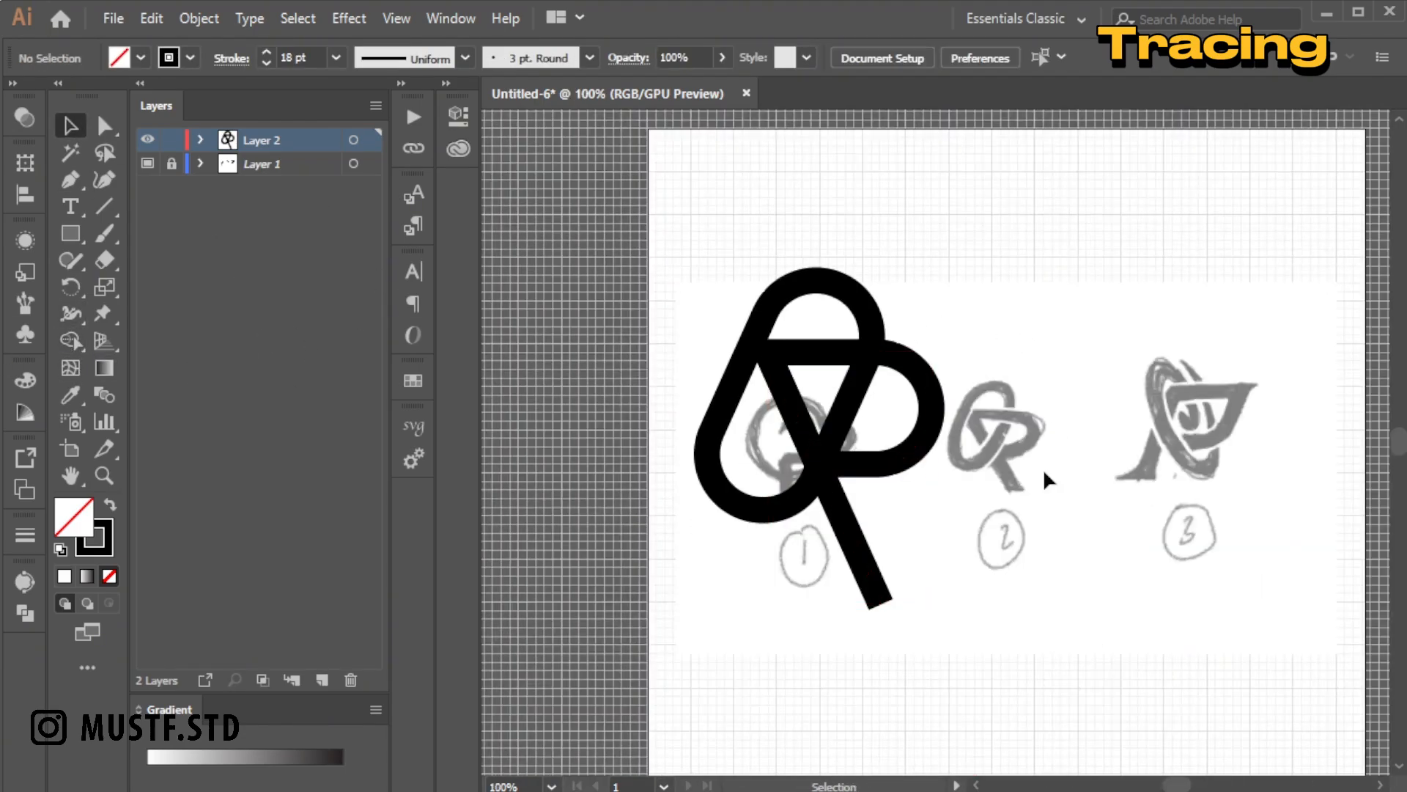
Draw a wide, flat rectangle across the lower end of the R's leg and select it together with the diagonal bar.
{"action": "left_click", "coordinate": [397, 18]}
{"action": "left_click", "coordinate": [454, 790]}
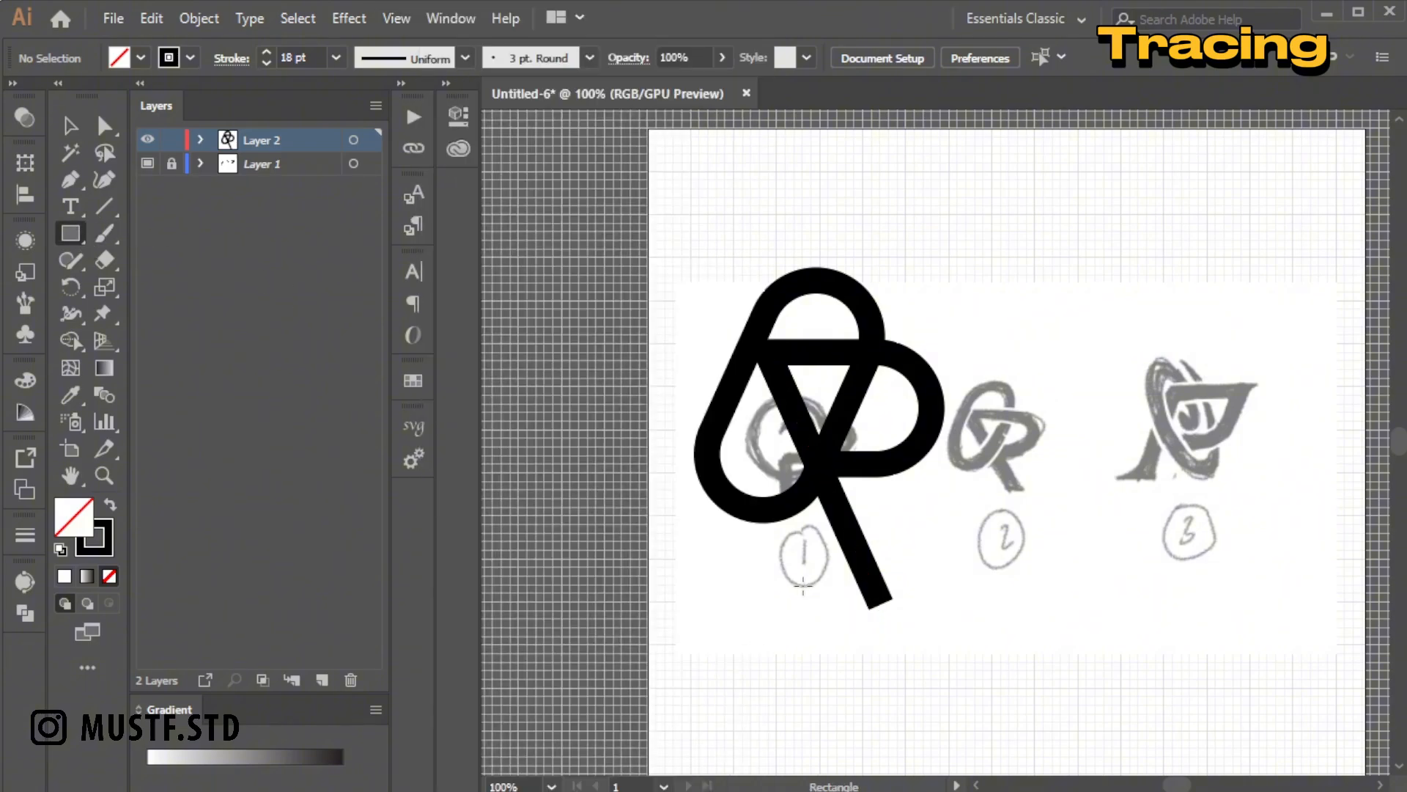
{"action": "left_click_drag", "start_coordinate": [948, 629], "coordinate": [949, 627]}
{"action": "key", "text": "v"}
{"action": "key", "text": "shift+Up"}
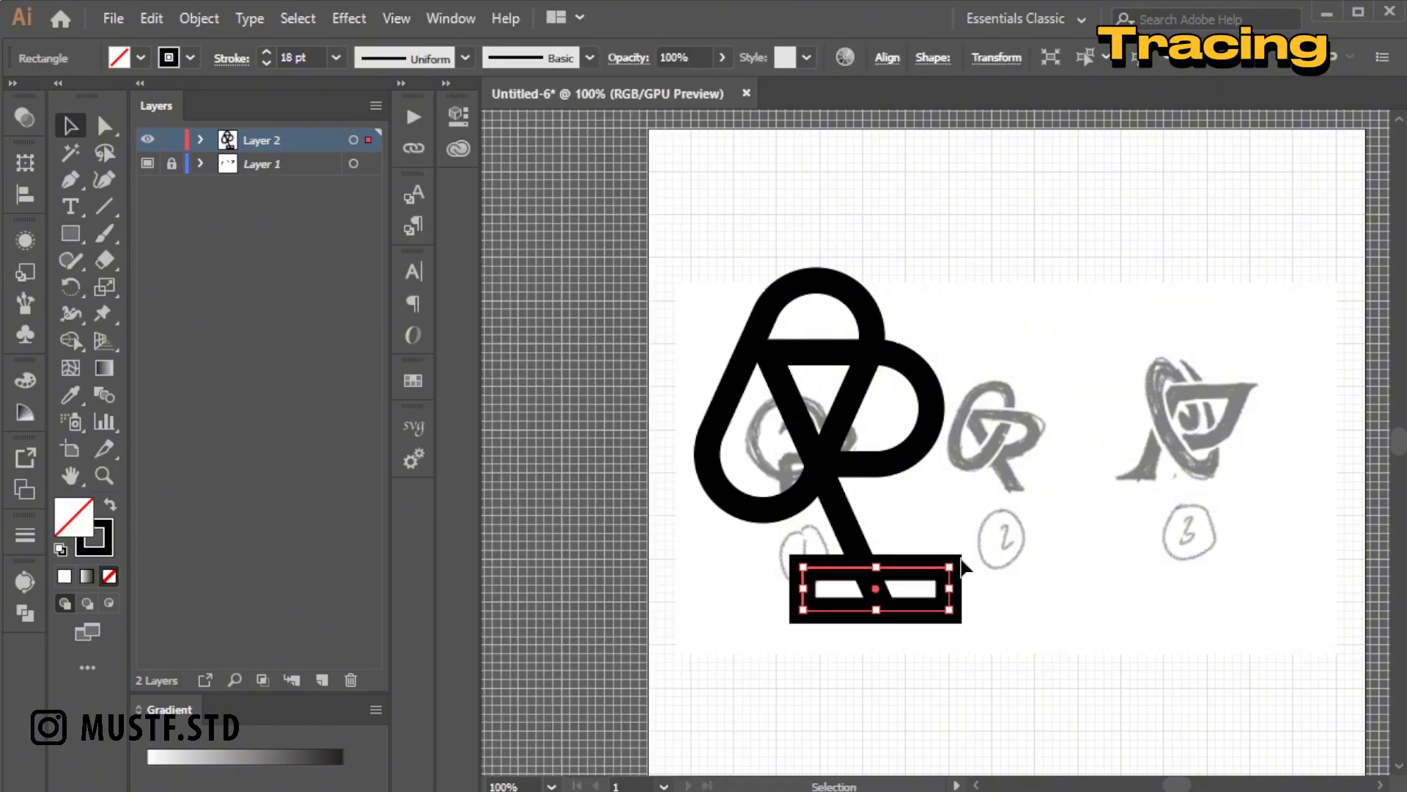
{"action": "key", "text": "shift+Down"}
{"action": "left_click", "coordinate": [877, 592], "text": "shift"}
Remove the part of the diagonal bar's path inside the rectangle with the Shape Builder.
{"action": "key", "text": "shift+m"}
{"action": "scroll", "coordinate": [931, 571], "scroll_direction": "up", "scroll_amount": 2}
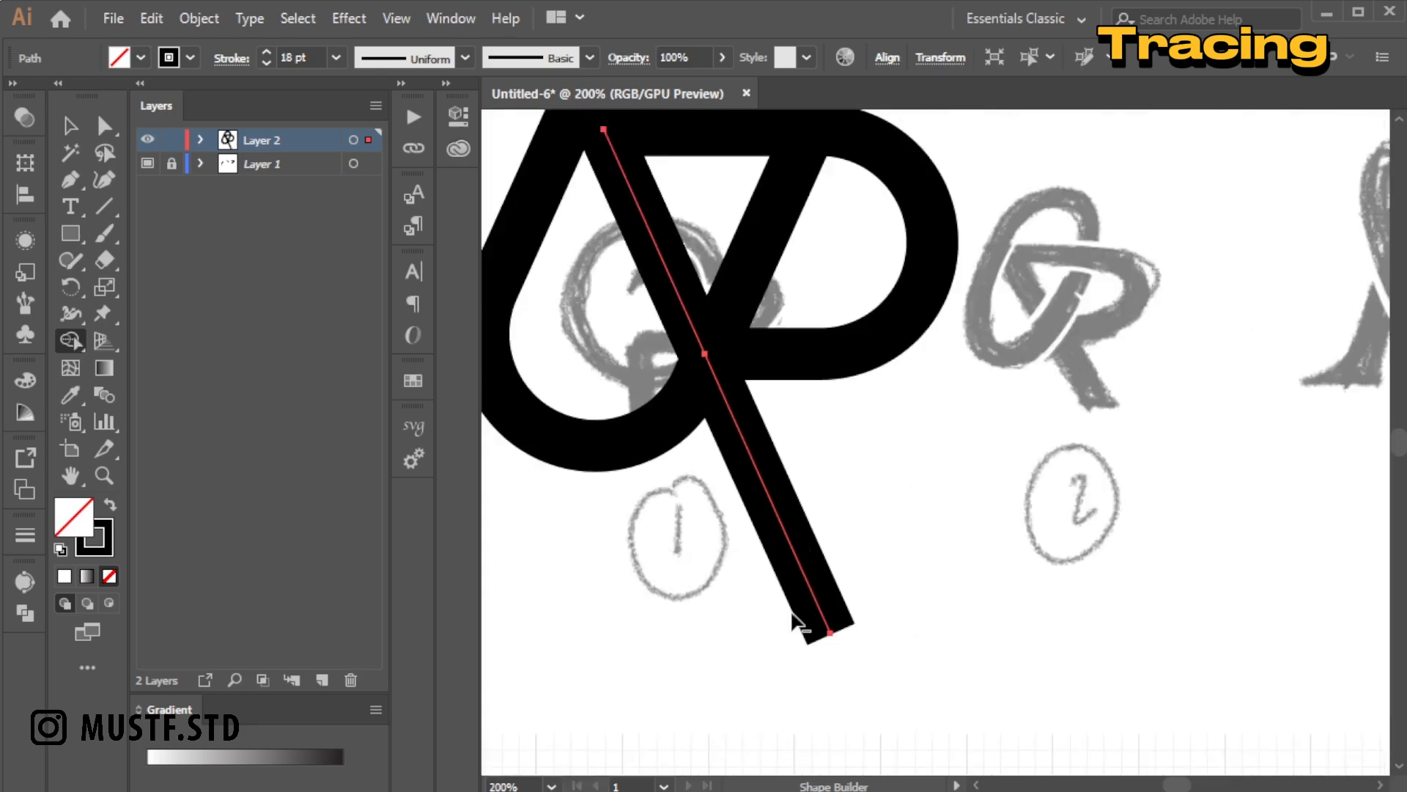
{"action": "left_click", "coordinate": [820, 609], "text": "alt"}
{"action": "key", "text": "v"}
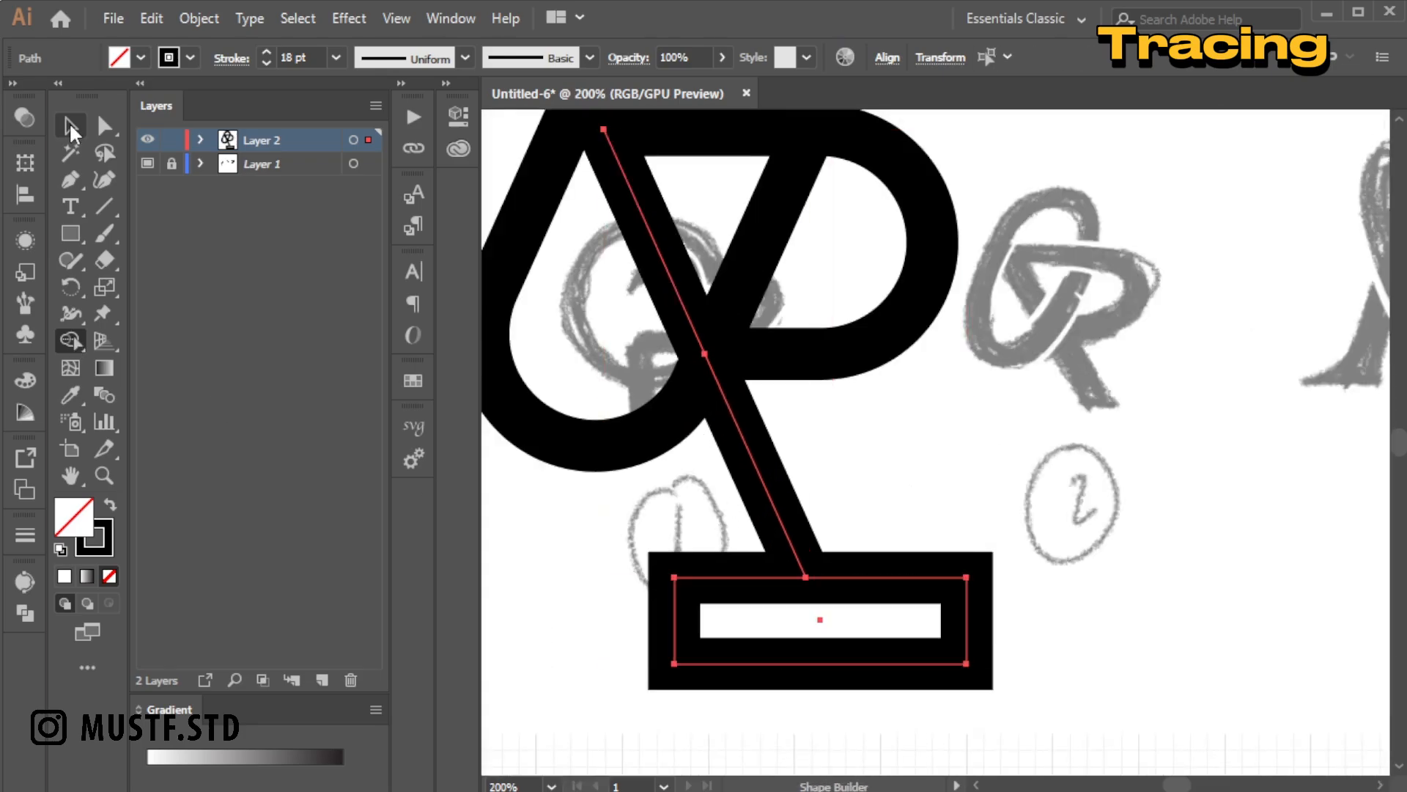
Expand the diagonal bar's stroke into a filled outline.
{"action": "scroll", "coordinate": [744, 522], "scroll_direction": "down", "scroll_amount": 1}
{"action": "left_click_drag", "start_coordinate": [715, 485], "coordinate": [815, 509]}
{"action": "left_click", "coordinate": [198, 18]}
{"action": "left_click", "coordinate": [220, 251]}
{"action": "left_click", "coordinate": [559, 499]}
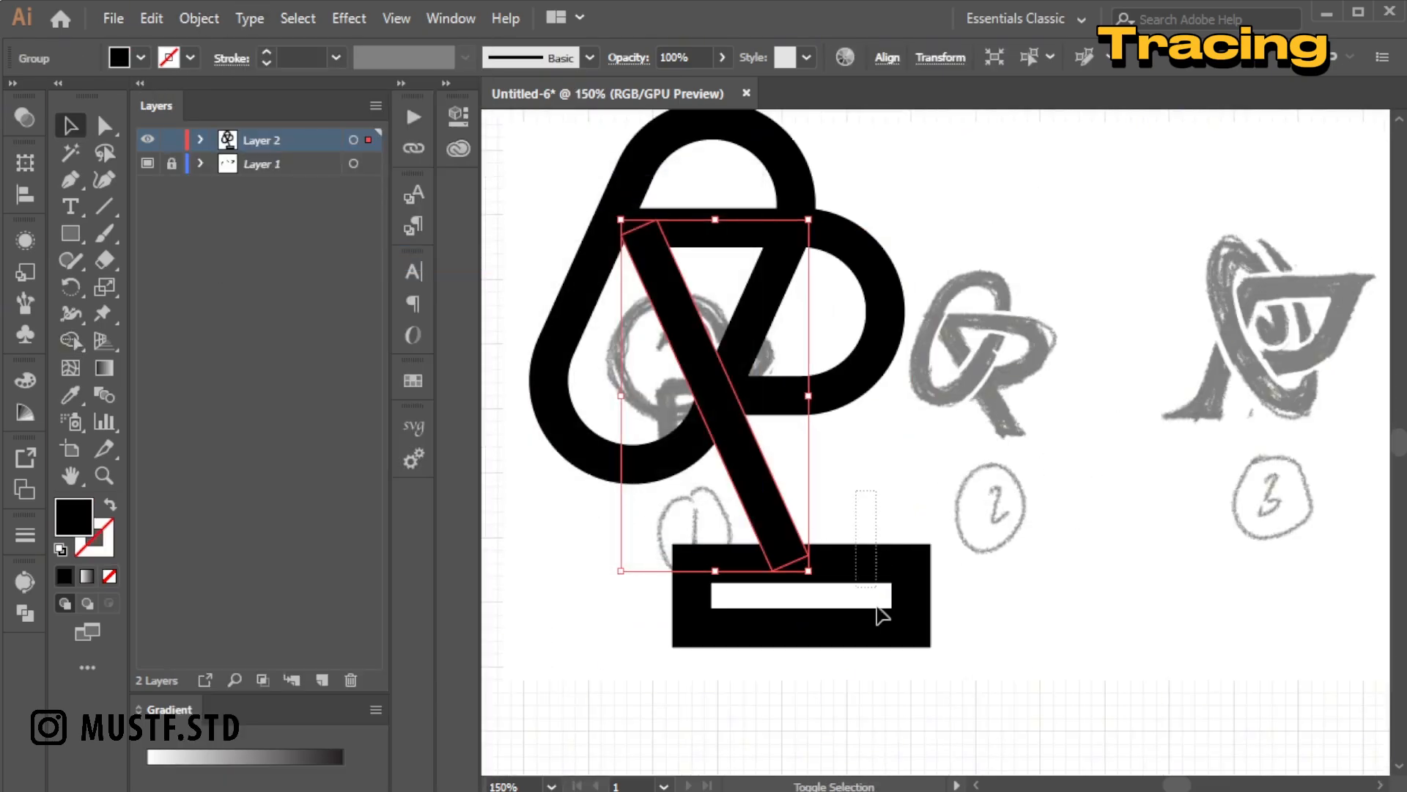
Turn the rectangle into a solid black fill without stroke and shift it slightly so it covers the leg's slanted end.
{"action": "left_click", "coordinate": [1027, 652]}
{"action": "left_click", "coordinate": [908, 599]}
{"action": "left_click", "coordinate": [110, 504]}
{"action": "left_click_drag", "start_coordinate": [840, 593], "coordinate": [838, 579]}
{"action": "left_click", "coordinate": [758, 490], "text": "shift"}
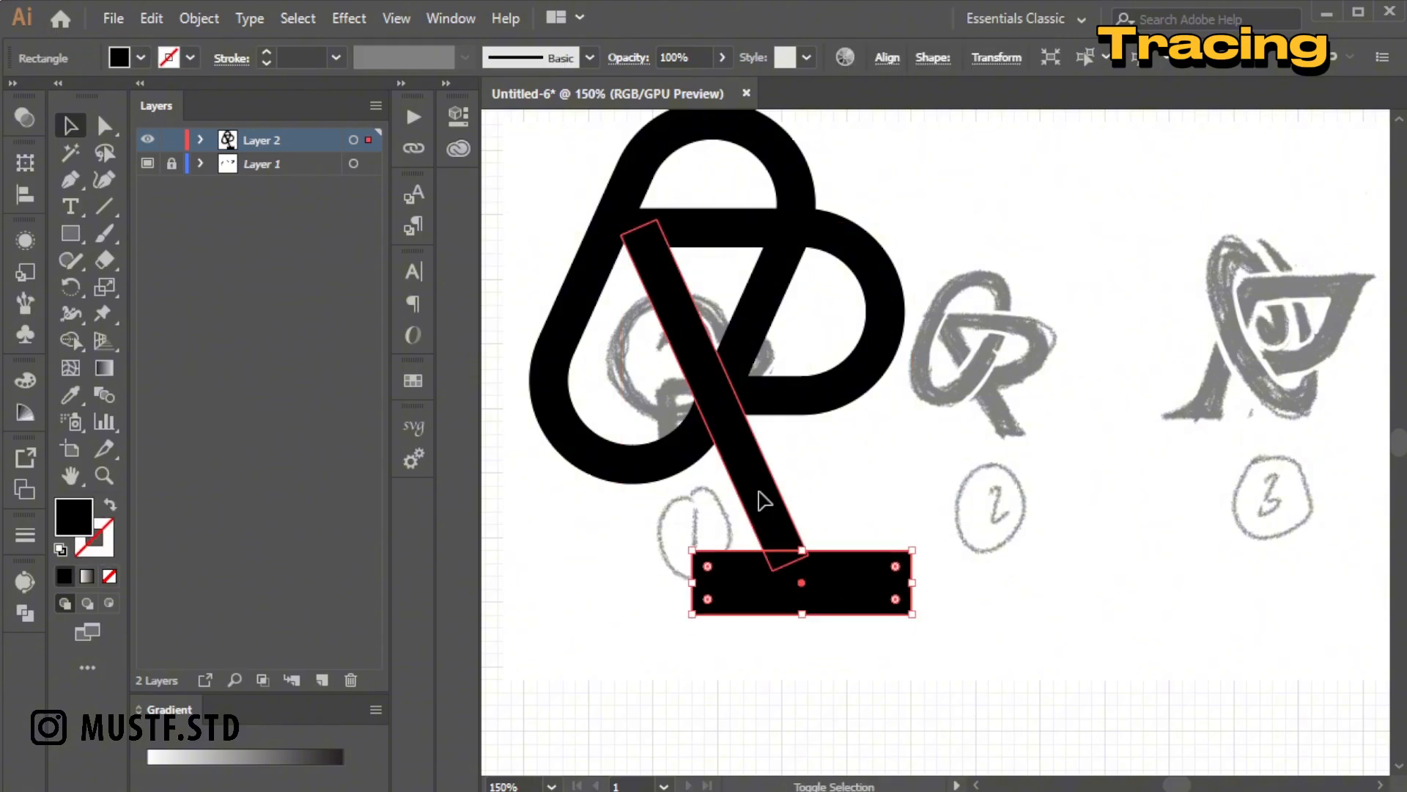
Subtract the rectangle and the leg tip beneath it with the Shape Builder, leaving a flat horizontal foot.
{"action": "key", "text": "shift+m"}
{"action": "left_click", "coordinate": [733, 588], "text": "alt"}
{"action": "left_click", "coordinate": [787, 560], "text": "alt"}
{"action": "left_click", "coordinate": [72, 126]}
{"action": "left_click", "coordinate": [716, 176]}
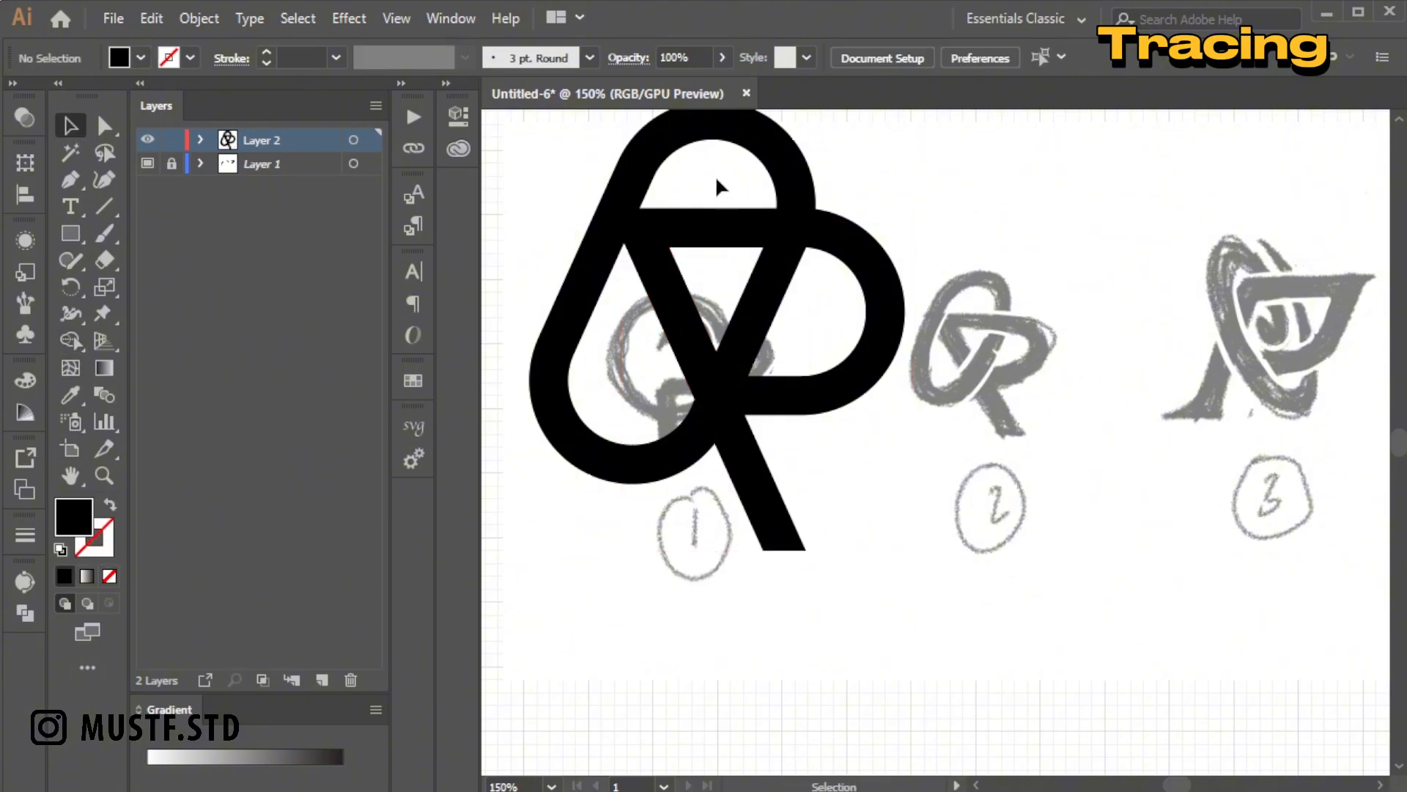
Duplicate the complete monogram to the right of the original.
{"action": "scroll", "coordinate": [707, 271], "scroll_direction": "down", "scroll_amount": 2}
{"action": "key", "text": "ctrl+a"}
{"action": "left_click_drag", "start_coordinate": [767, 319], "coordinate": [984, 343]}
{"action": "left_click", "coordinate": [1018, 284]}
Expand the D-shaped path of the duplicated monogram into a filled outline.
{"action": "scroll", "coordinate": [1015, 282], "scroll_direction": "up", "scroll_amount": 3}
{"action": "left_click", "coordinate": [984, 410]}
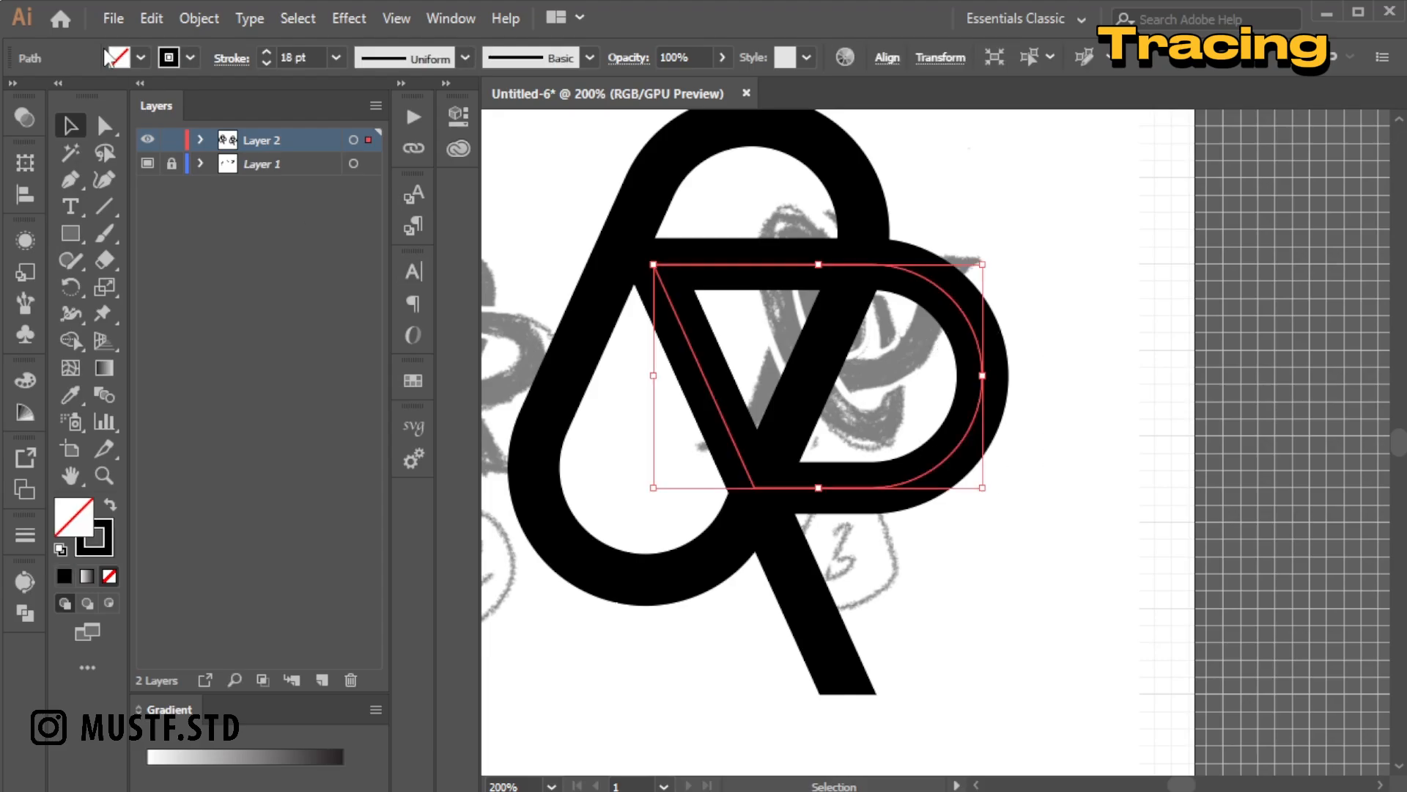
{"action": "left_click", "coordinate": [188, 18]}
{"action": "left_click", "coordinate": [242, 264]}
{"action": "key", "text": "Return"}
Unite the expanded D-shape and the diagonal bar into a single R shape.
{"action": "left_click", "coordinate": [811, 611], "text": "shift"}
{"action": "left_click", "coordinate": [25, 613]}
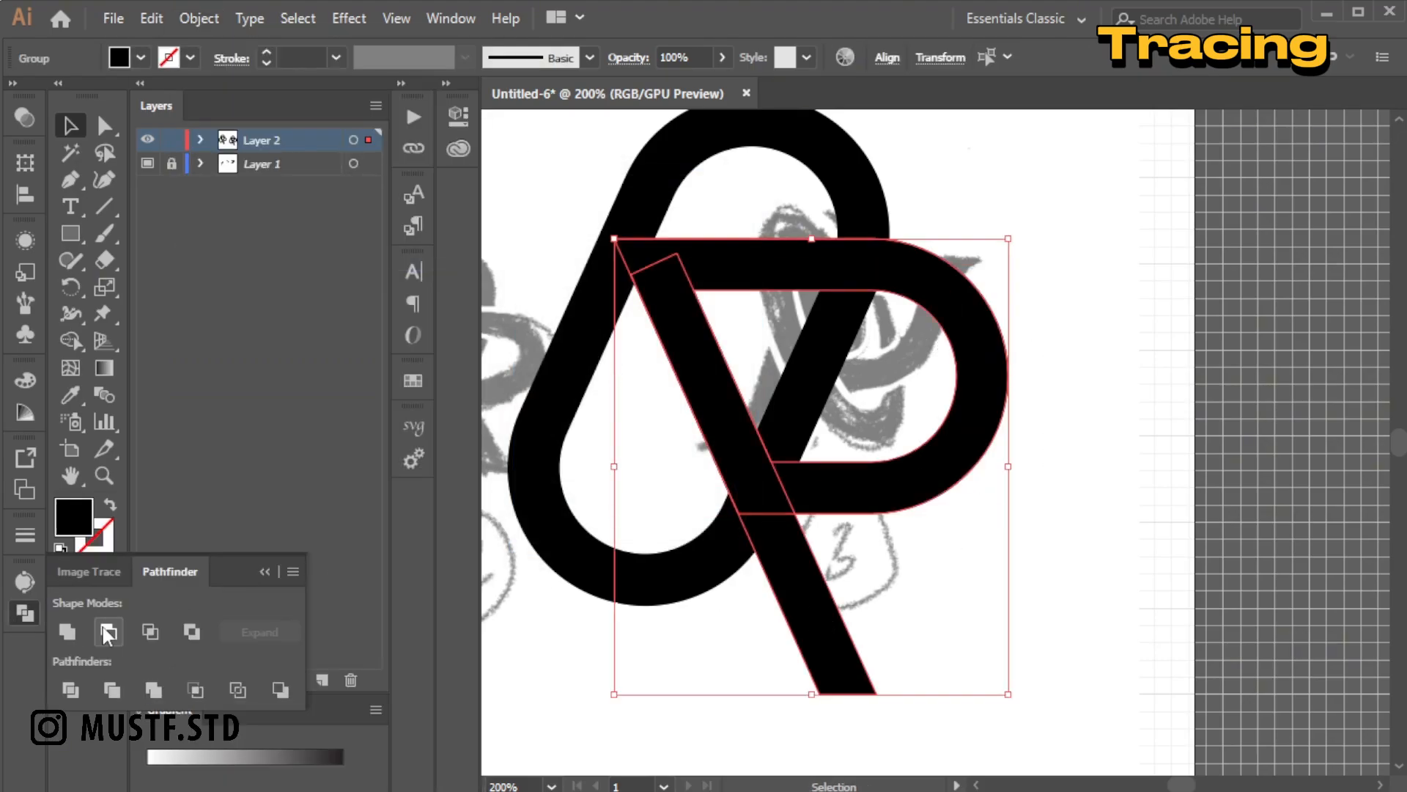
{"action": "left_click", "coordinate": [67, 631]}
{"action": "left_click", "coordinate": [733, 630]}
Expand the duplicate's tilted capsule stroke into a filled outline.
{"action": "scroll", "coordinate": [849, 557], "scroll_direction": "down", "scroll_amount": 2}
{"action": "left_click", "coordinate": [785, 552]}
{"action": "left_click", "coordinate": [201, 21]}
{"action": "left_click", "coordinate": [243, 263]}
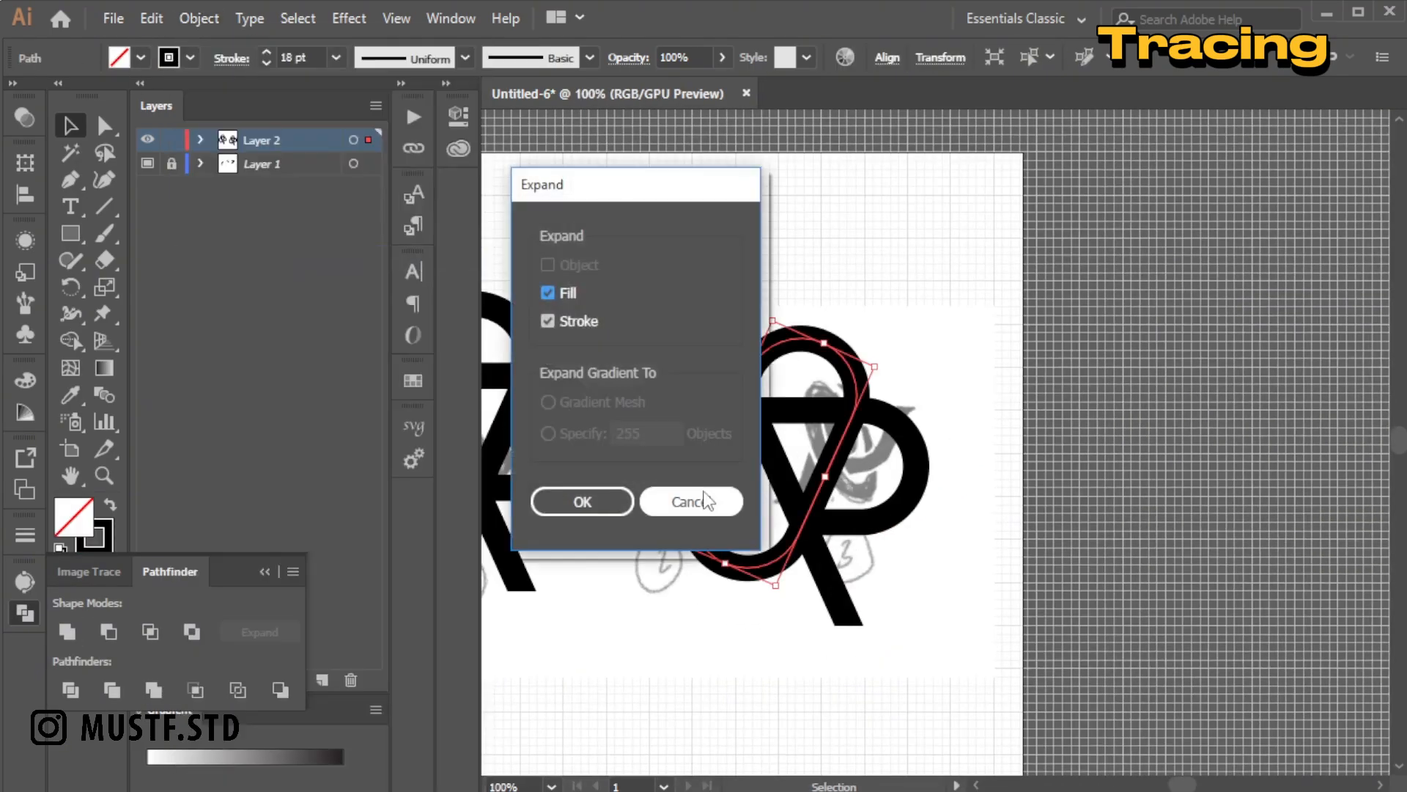
{"action": "key", "text": "Return"}
Create a 6 px offset path around the expanded capsule.
{"action": "left_click", "coordinate": [197, 19]}
{"action": "mouse_move", "coordinate": [225, 528]}
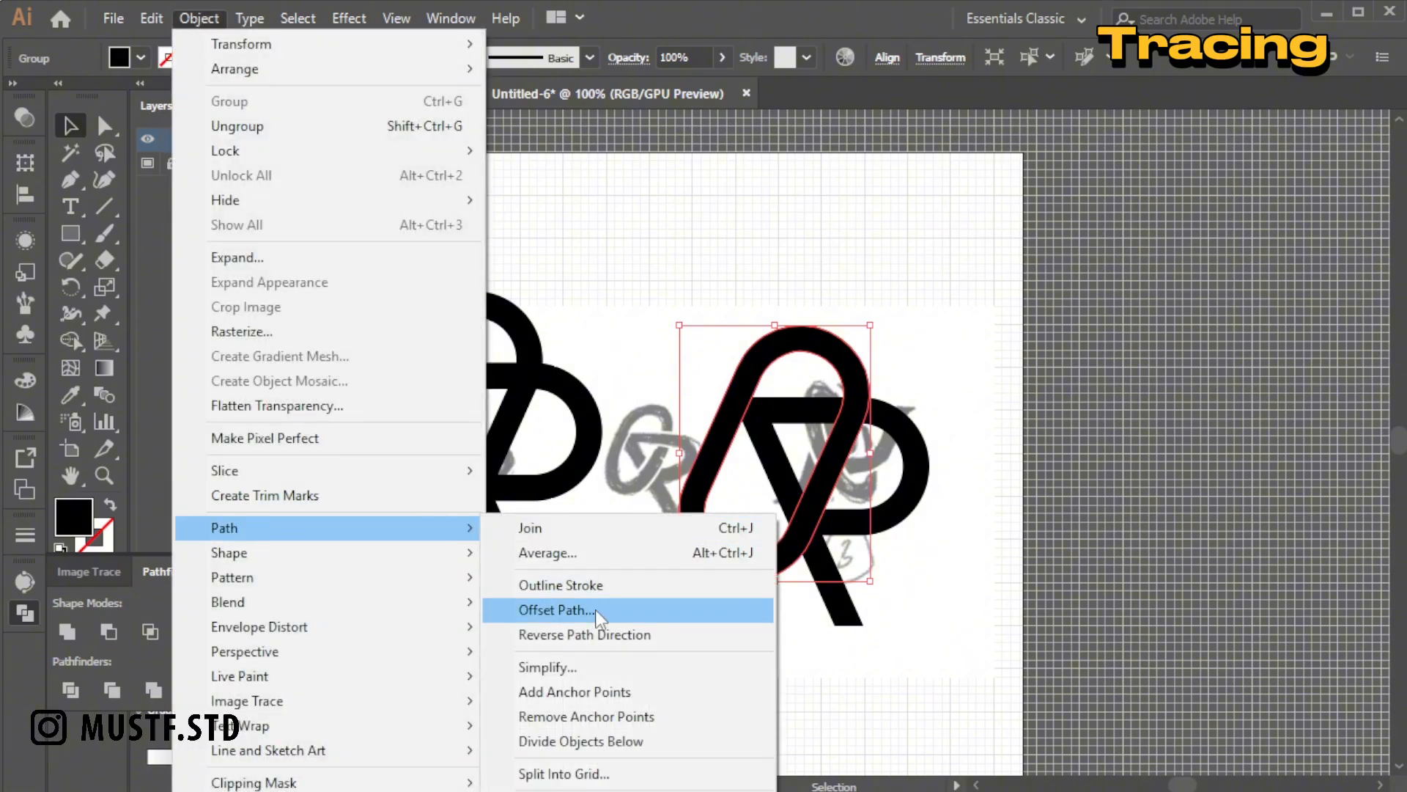
{"action": "left_click", "coordinate": [595, 609]}
{"action": "left_click", "coordinate": [104, 562]}
{"action": "left_click", "coordinate": [220, 562]}
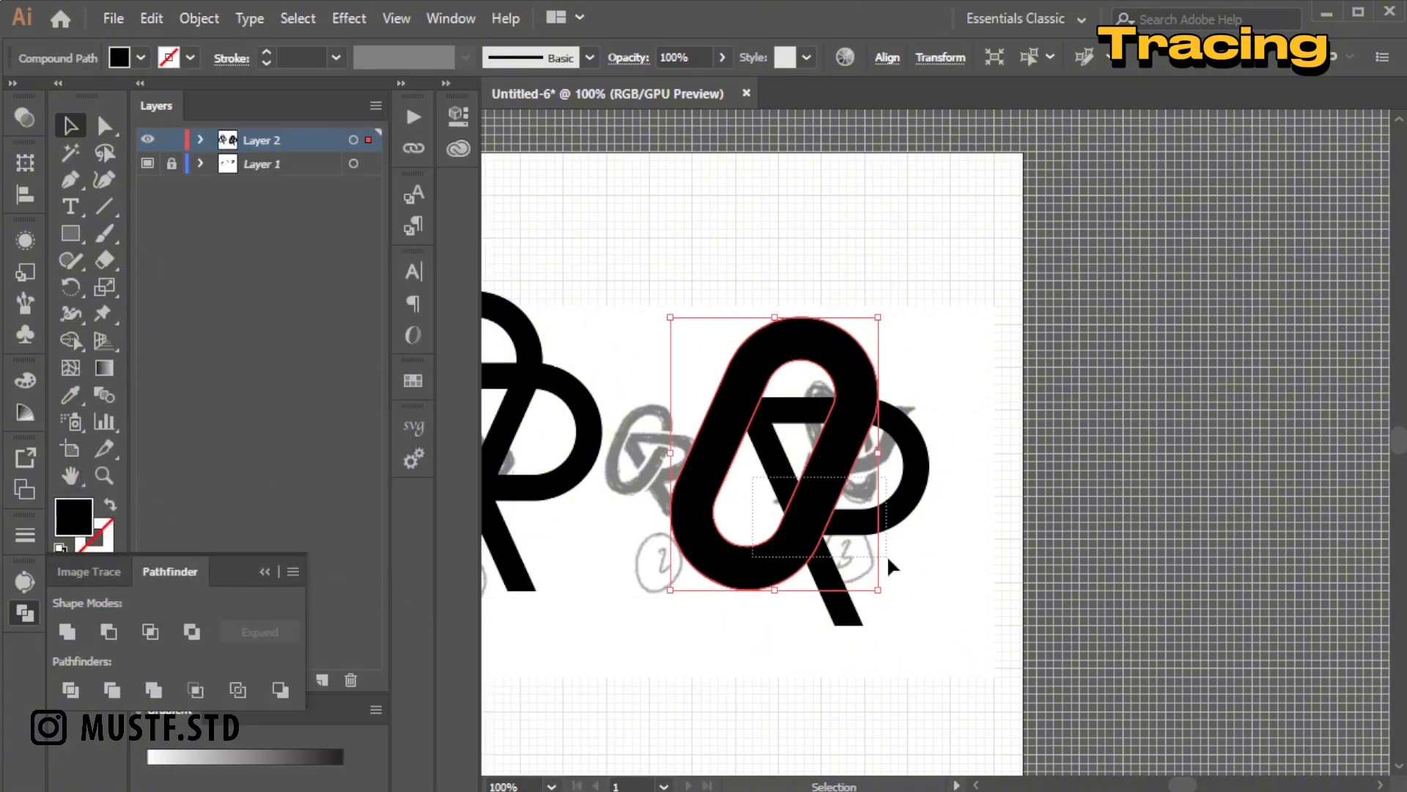
Cut the R with the Shape Builder along the capsule's offset edges at its upper-left corner and lower crossing to form gaps.
{"action": "left_click_drag", "start_coordinate": [753, 478], "coordinate": [888, 558]}
{"action": "left_click", "coordinate": [71, 341]}
{"action": "scroll", "coordinate": [831, 541], "scroll_direction": "up", "scroll_amount": 3}
{"action": "left_click", "coordinate": [795, 519], "text": "alt"}
{"action": "left_click", "coordinate": [717, 430], "text": "alt"}
{"action": "scroll", "coordinate": [1061, 536], "scroll_direction": "down", "scroll_amount": 4}
{"action": "scroll", "coordinate": [953, 448], "scroll_direction": "up", "scroll_amount": 5}
{"action": "left_click", "coordinate": [978, 442], "text": "alt"}
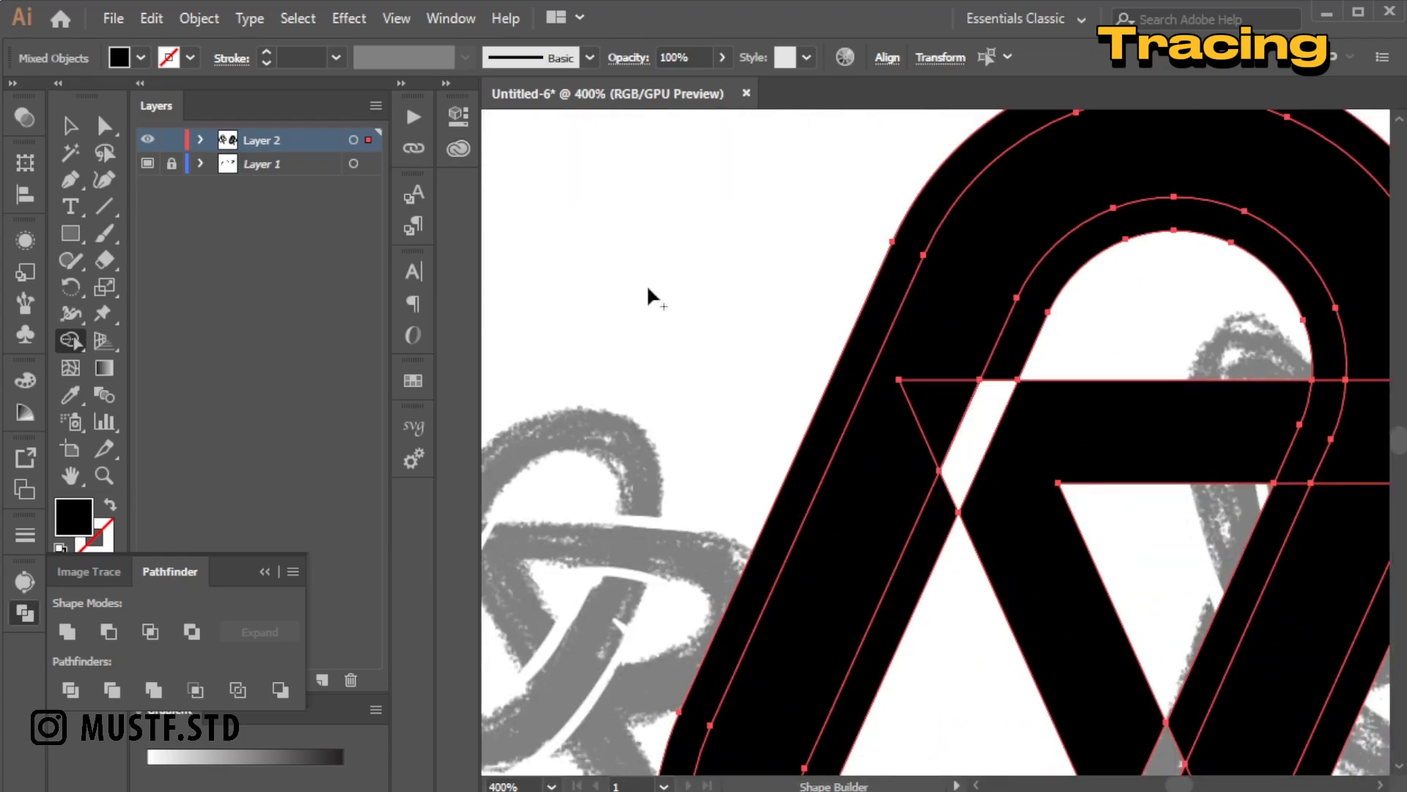
Ungroup the capsule from its offset outline and delete the offset outline.
{"action": "key", "text": "v"}
{"action": "left_click", "coordinate": [650, 290]}
{"action": "left_click", "coordinate": [859, 315]}
{"action": "scroll", "coordinate": [841, 326], "scroll_direction": "down", "scroll_amount": 3}
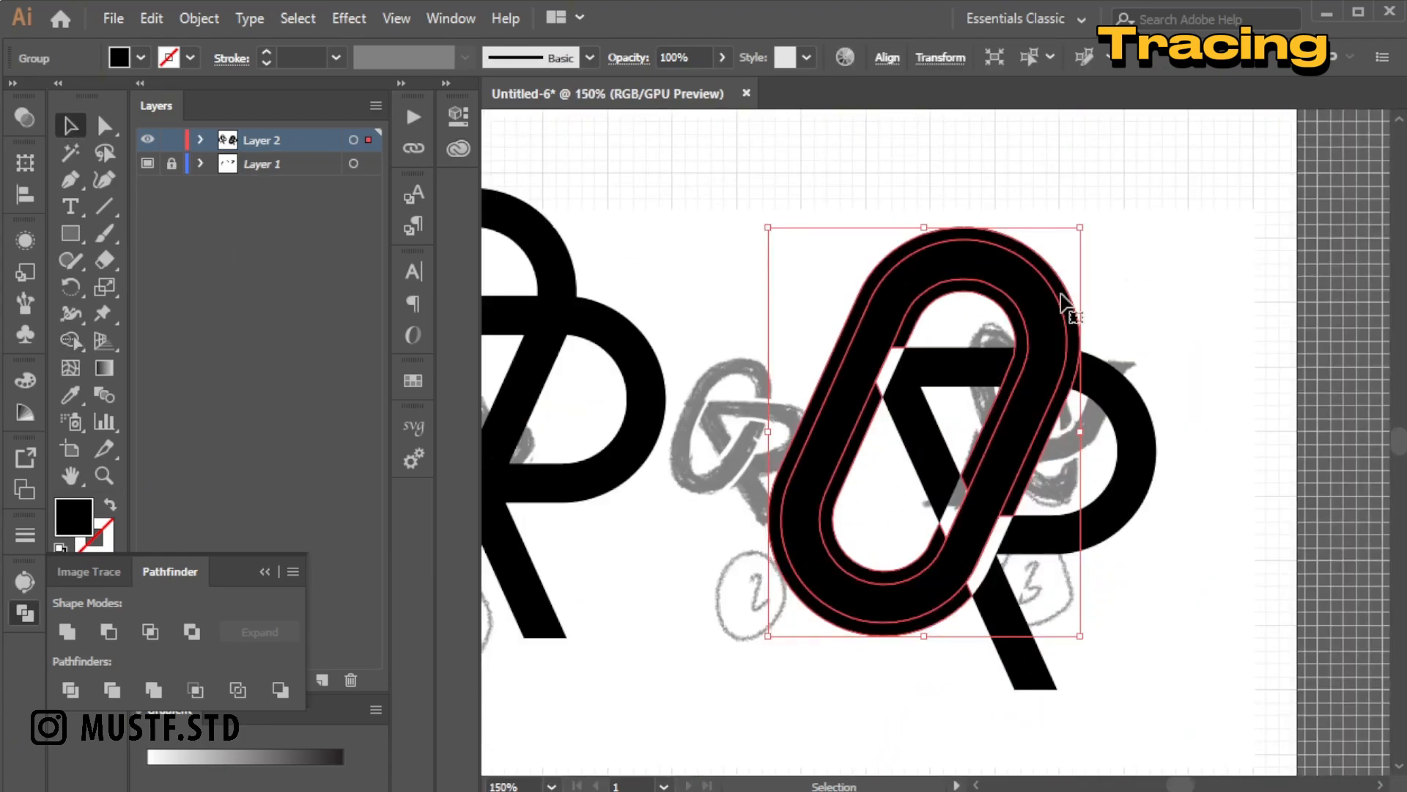
{"action": "right_click", "coordinate": [933, 294]}
{"action": "left_click", "coordinate": [1024, 486]}
{"action": "left_click", "coordinate": [1097, 357]}
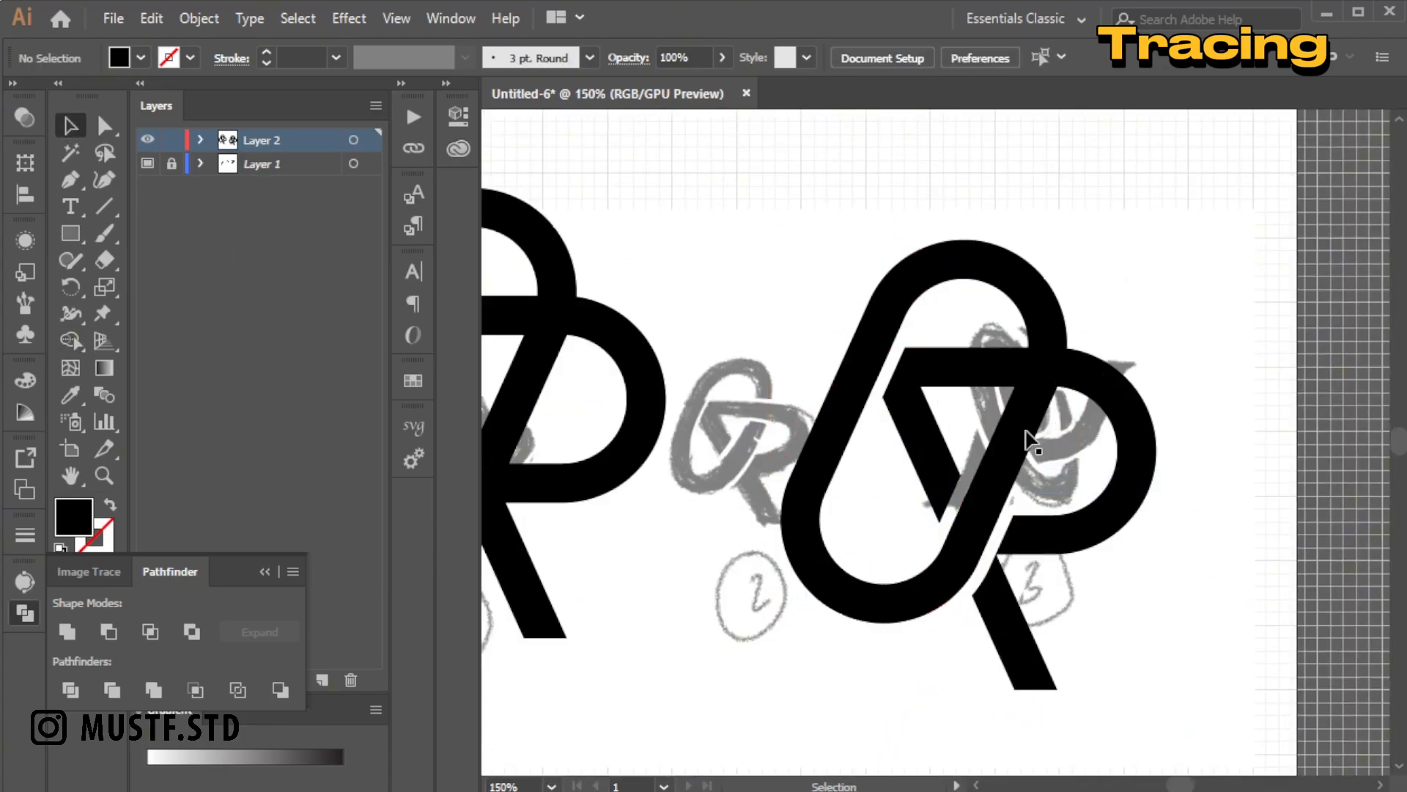
Create a 6 px offset path with miter joins around the R shape.
{"action": "left_click", "coordinate": [1027, 439]}
{"action": "left_click", "coordinate": [199, 18]}
{"action": "mouse_move", "coordinate": [241, 528]}
{"action": "left_click", "coordinate": [546, 610]}
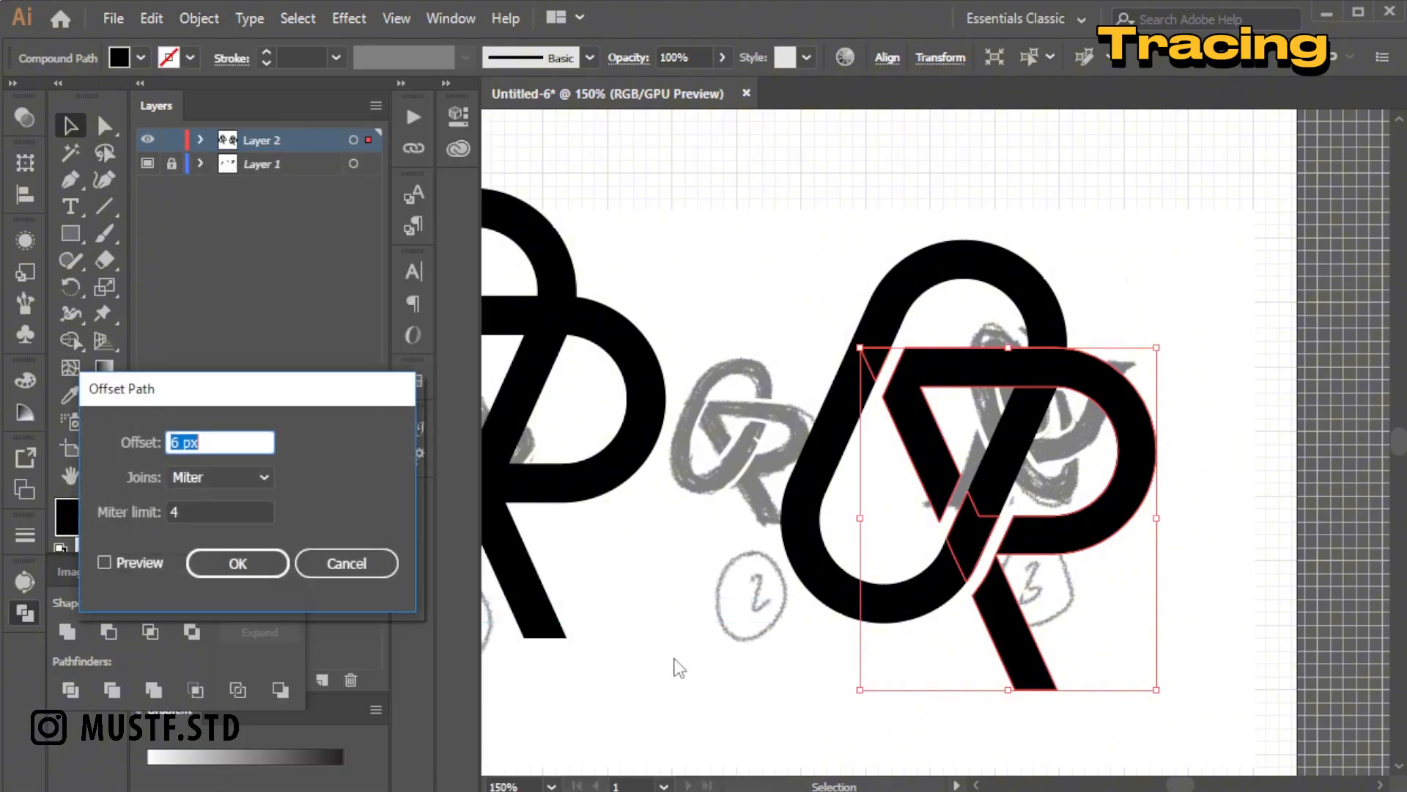
{"action": "left_click", "coordinate": [237, 565]}
Cut the capsule on both sides of the R's horizontal bar at the upper-right crossing with the Shape Builder.
{"action": "left_click_drag", "start_coordinate": [792, 293], "coordinate": [1057, 384]}
{"action": "left_click", "coordinate": [71, 341]}
{"action": "left_click", "coordinate": [1052, 341], "text": "alt"}
{"action": "left_click", "coordinate": [1034, 394], "text": "alt"}
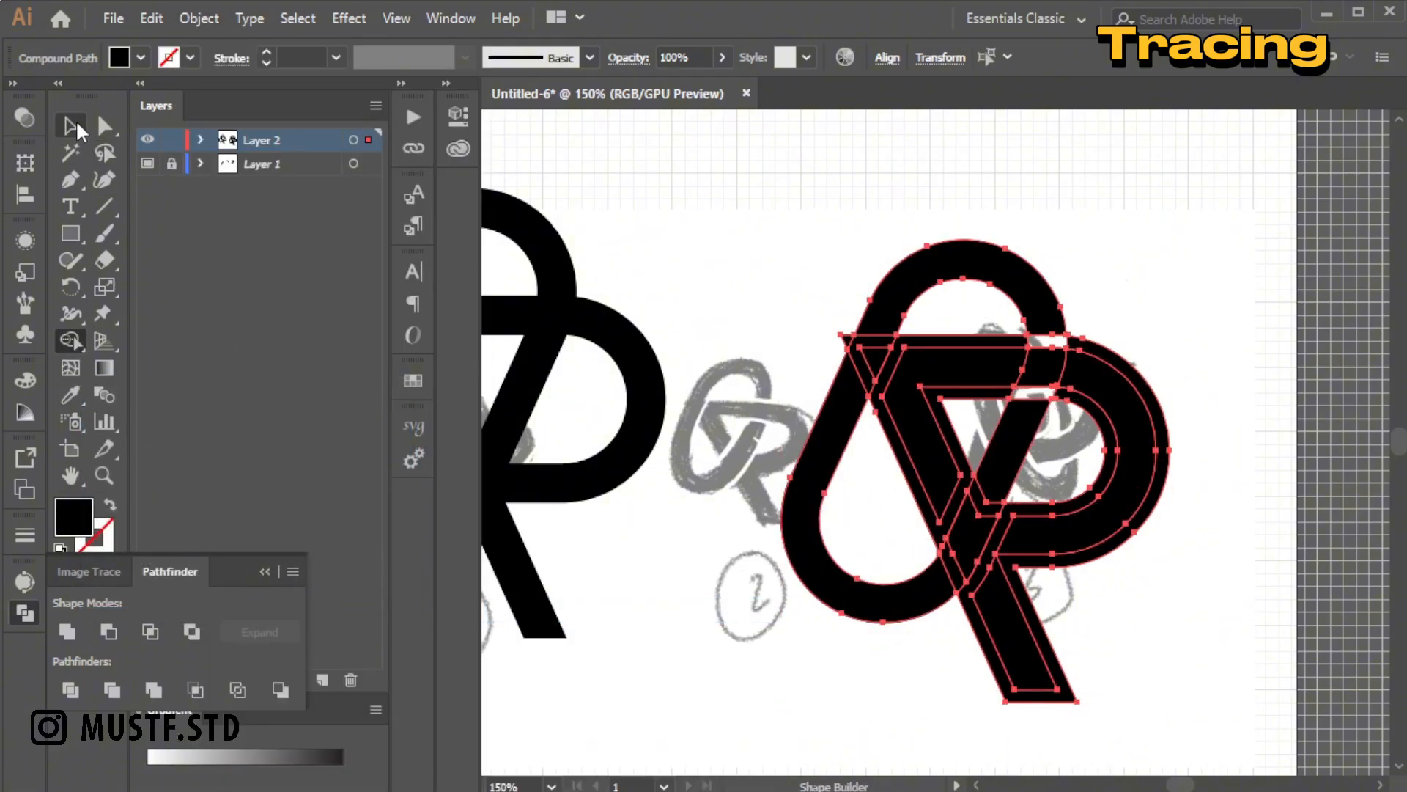
Delete the offset outline around the R, leaving the interlaced monogram with its gaps.
{"action": "left_click", "coordinate": [73, 123]}
{"action": "left_click", "coordinate": [1148, 354]}
{"action": "left_click", "coordinate": [1153, 404]}
{"action": "key", "text": "Delete"}
{"action": "scroll", "coordinate": [1118, 449], "scroll_direction": "down", "scroll_amount": 2}
{"action": "scroll", "coordinate": [1042, 470], "scroll_direction": "up", "scroll_amount": 2}
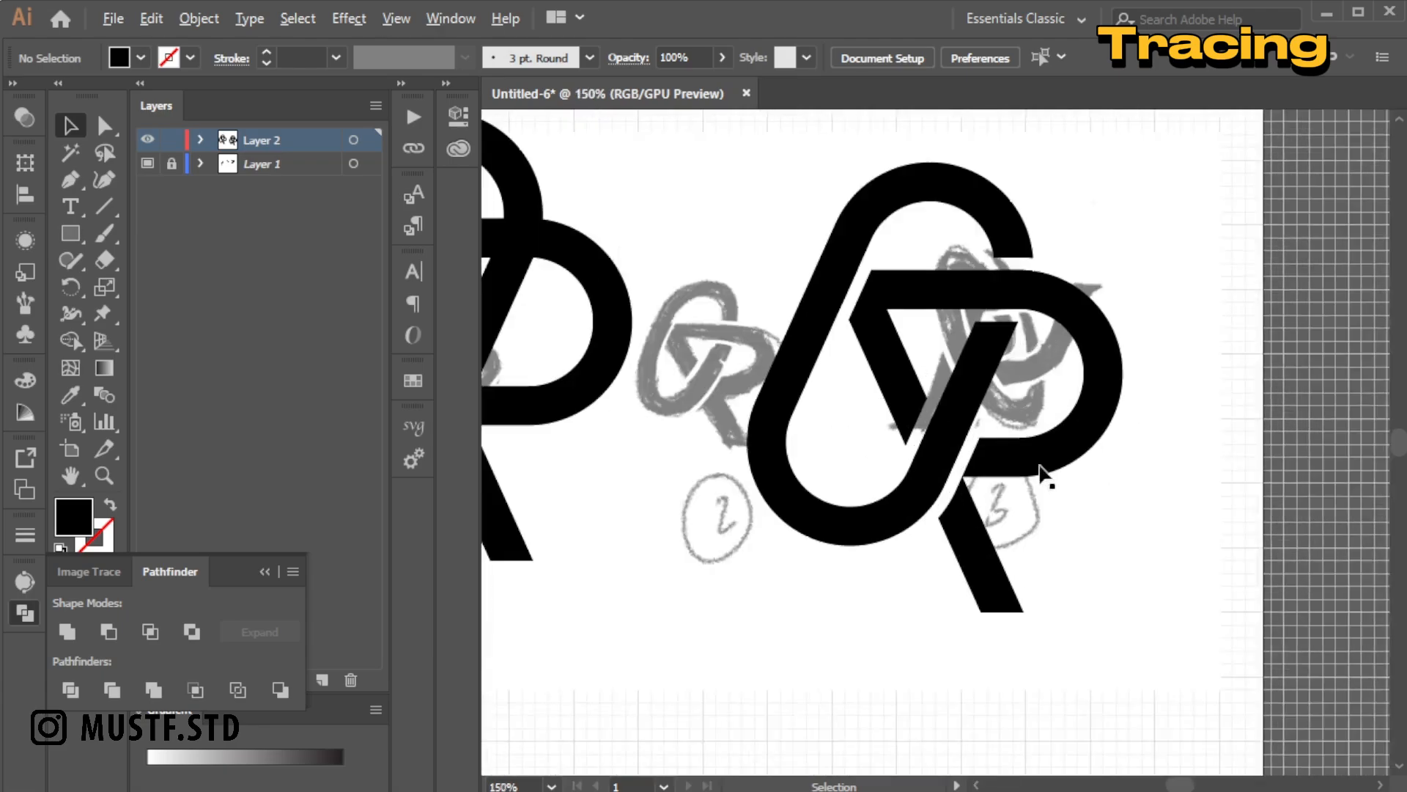
Place a copy of the interlaced monogram below the sketches, across the artboard's lower edge.
{"action": "scroll", "coordinate": [1047, 472], "scroll_direction": "down", "scroll_amount": 1}
{"action": "left_click_drag", "start_coordinate": [874, 245], "coordinate": [862, 597]}
{"action": "scroll", "coordinate": [985, 439], "scroll_direction": "down", "scroll_amount": 2}
{"action": "scroll", "coordinate": [872, 660], "scroll_direction": "up", "scroll_amount": 2}
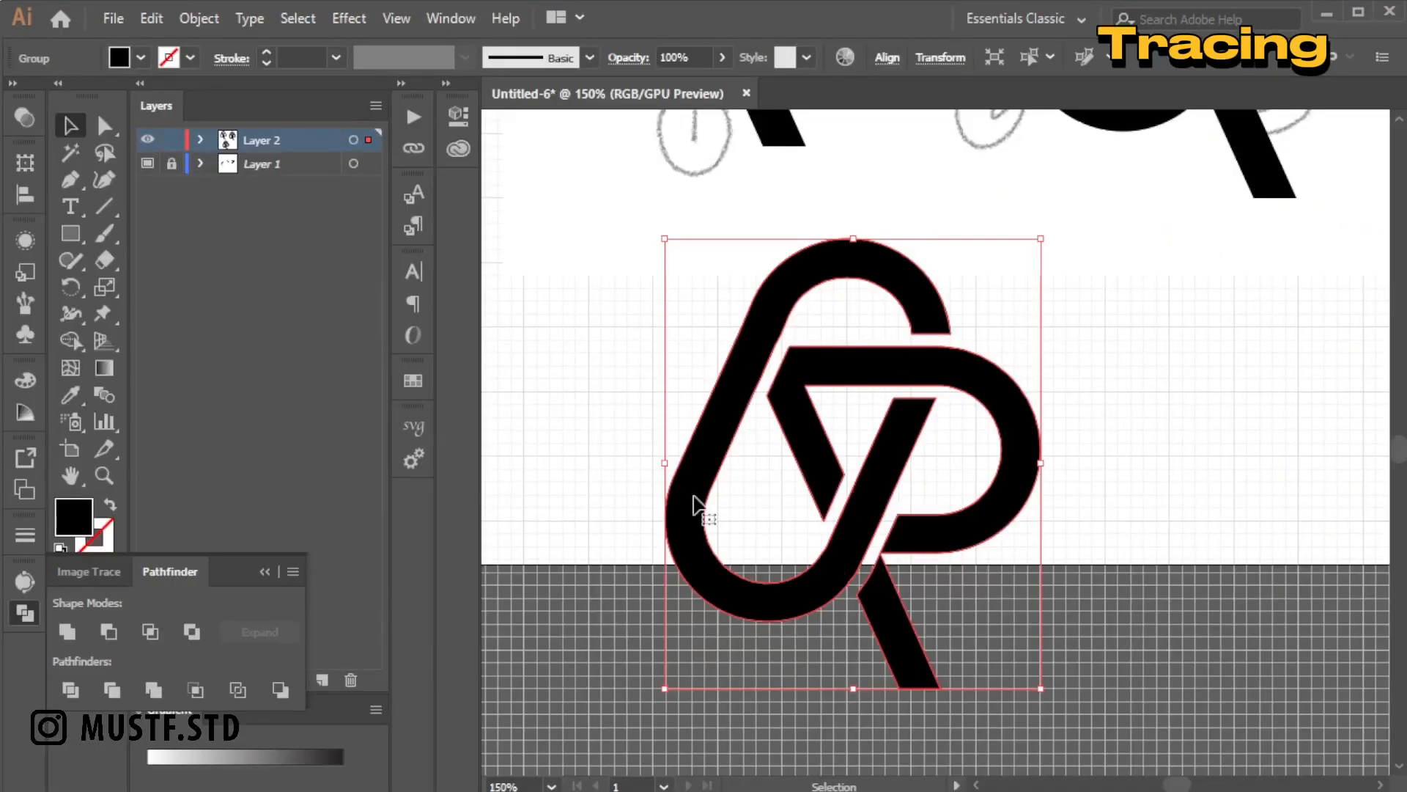
{"action": "left_click", "coordinate": [1068, 408]}
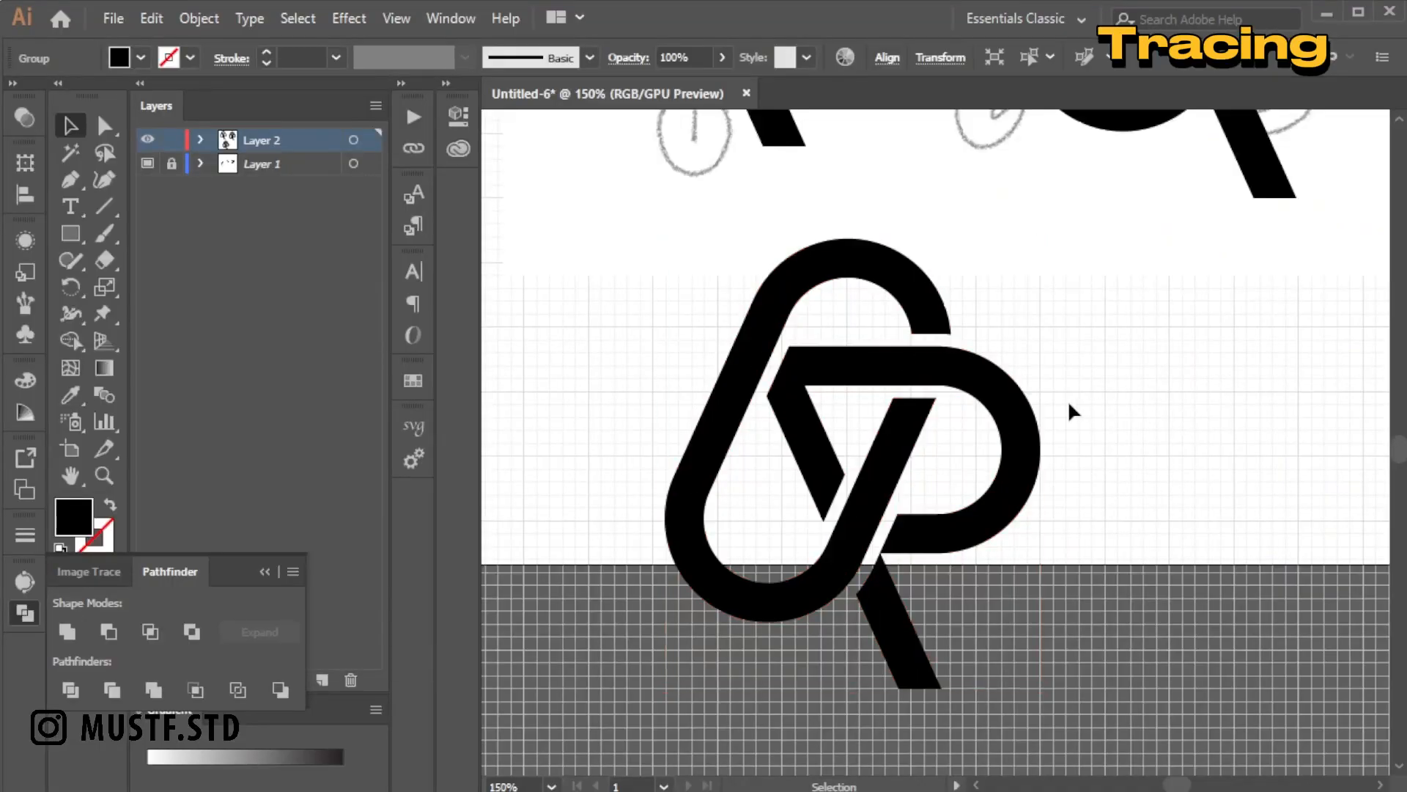
Offset the copied monogram by 18 px with round joins and unite the offset shapes into one solid silhouette.
{"action": "left_click", "coordinate": [1027, 424]}
{"action": "left_click", "coordinate": [198, 17]}
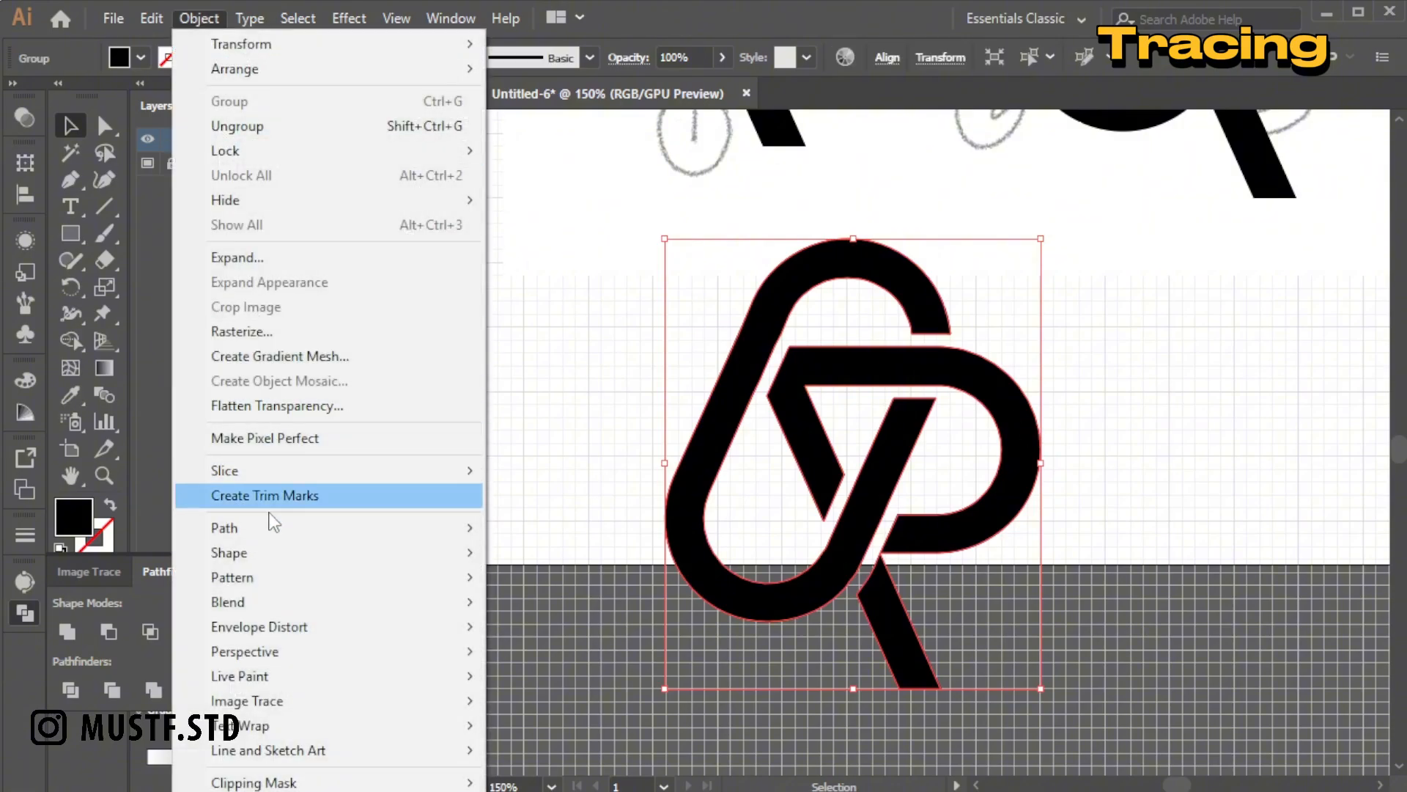
{"action": "mouse_move", "coordinate": [271, 524]}
{"action": "left_click", "coordinate": [548, 609]}
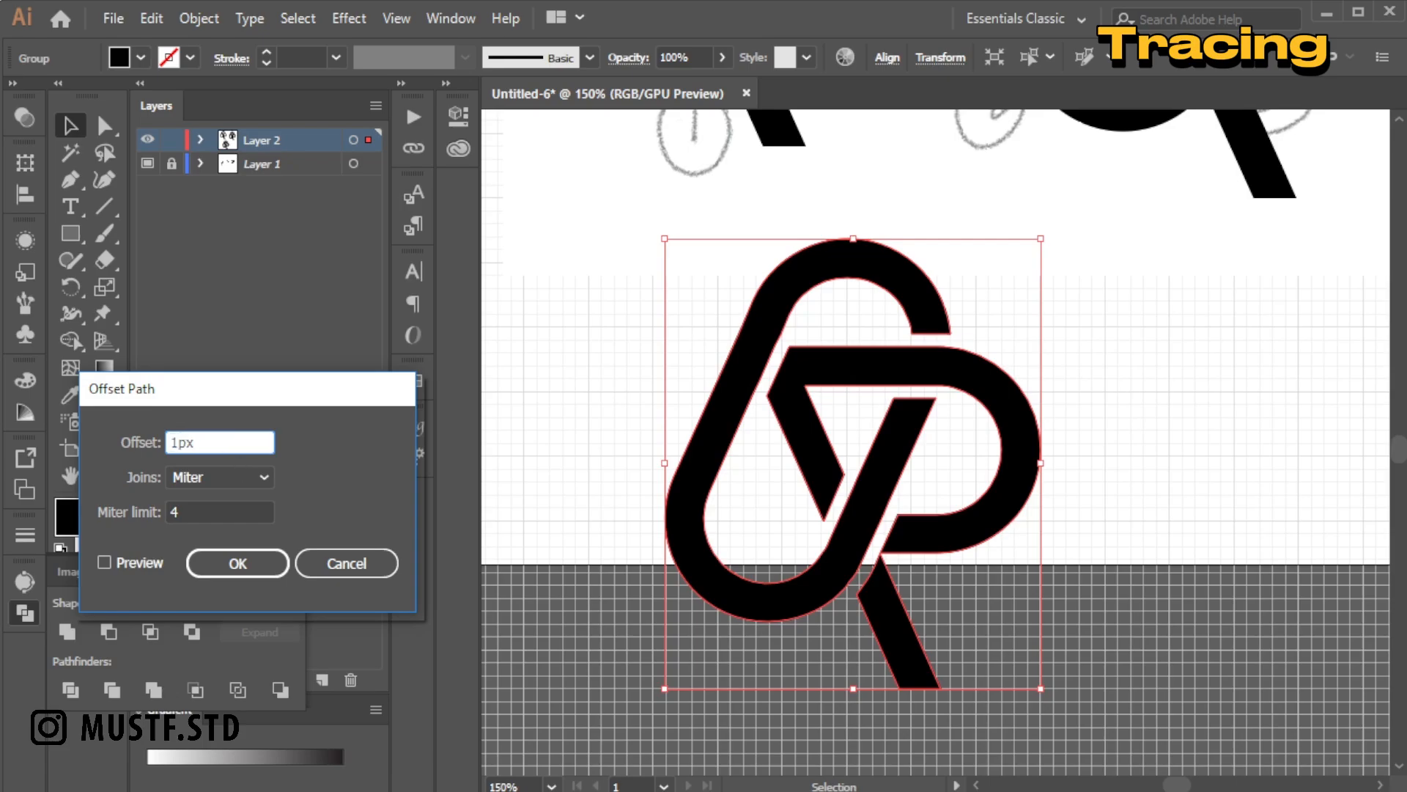
{"action": "type", "text": "8"}
{"action": "left_click", "coordinate": [149, 557]}
{"action": "left_click", "coordinate": [243, 481]}
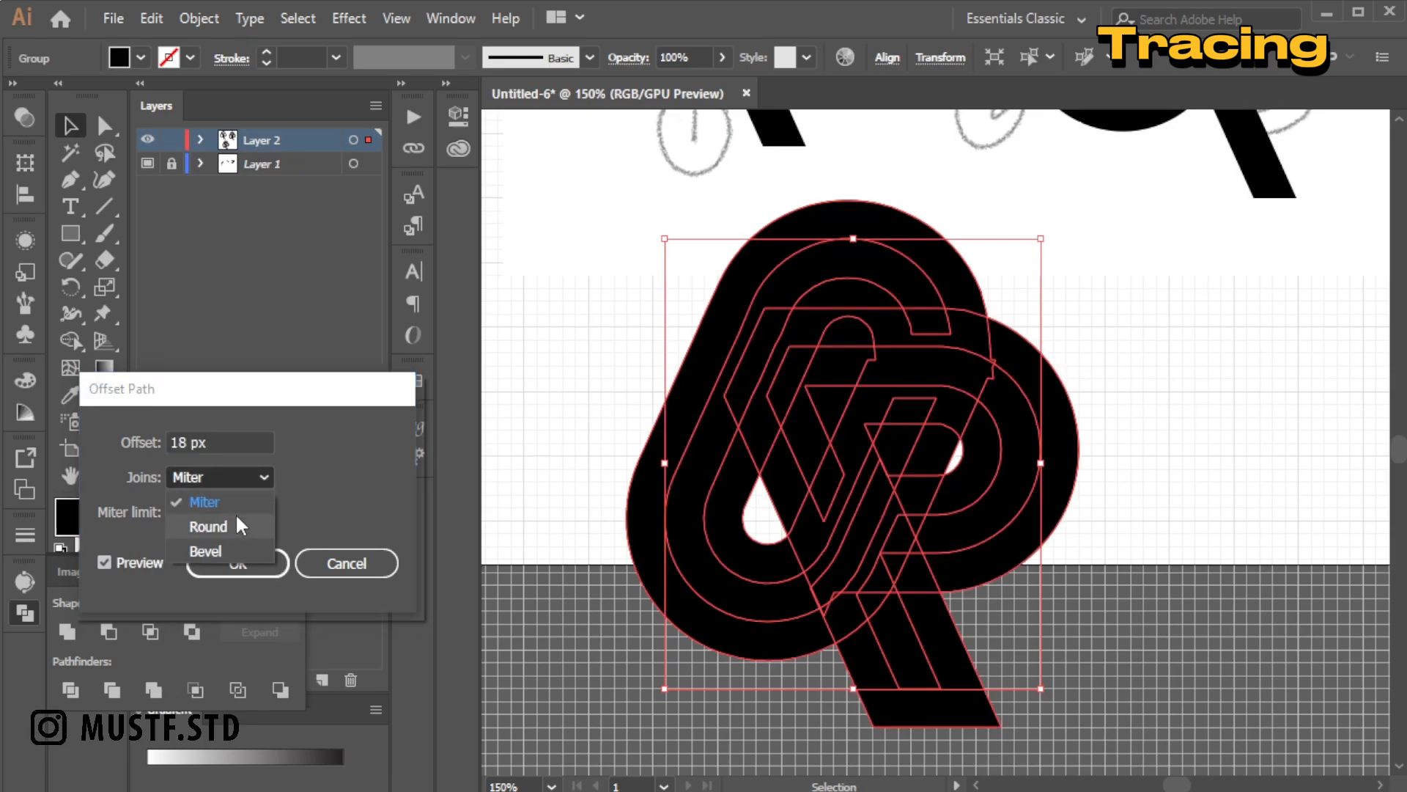
{"action": "left_click", "coordinate": [234, 522]}
{"action": "left_click", "coordinate": [239, 566]}
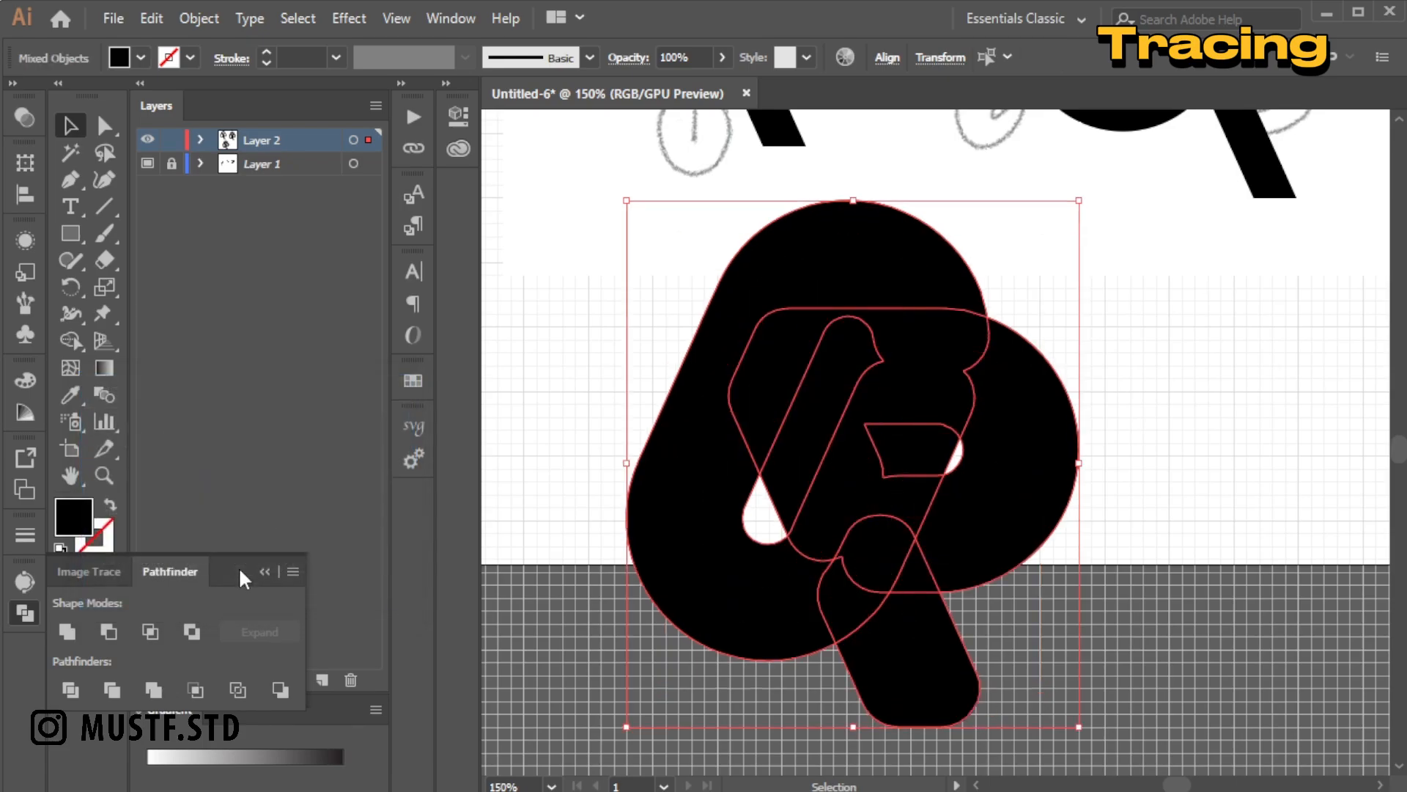
{"action": "left_click", "coordinate": [65, 632]}
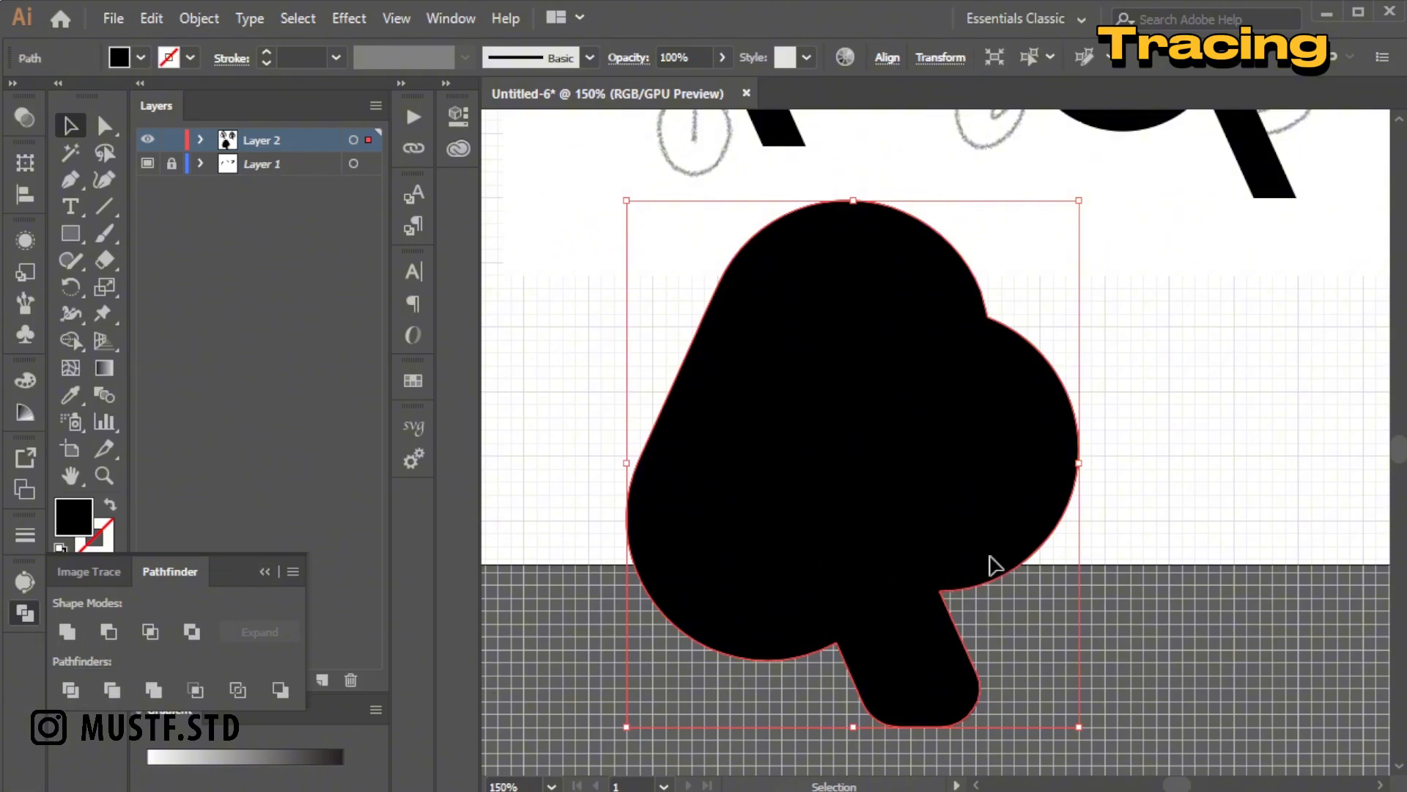
Place a duplicate of the silhouette down and to the right of the original, ungrouping the stacked shapes.
{"action": "left_click_drag", "start_coordinate": [991, 564], "coordinate": [1026, 597]}
{"action": "left_click", "coordinate": [896, 220]}
{"action": "right_click", "coordinate": [896, 218]}
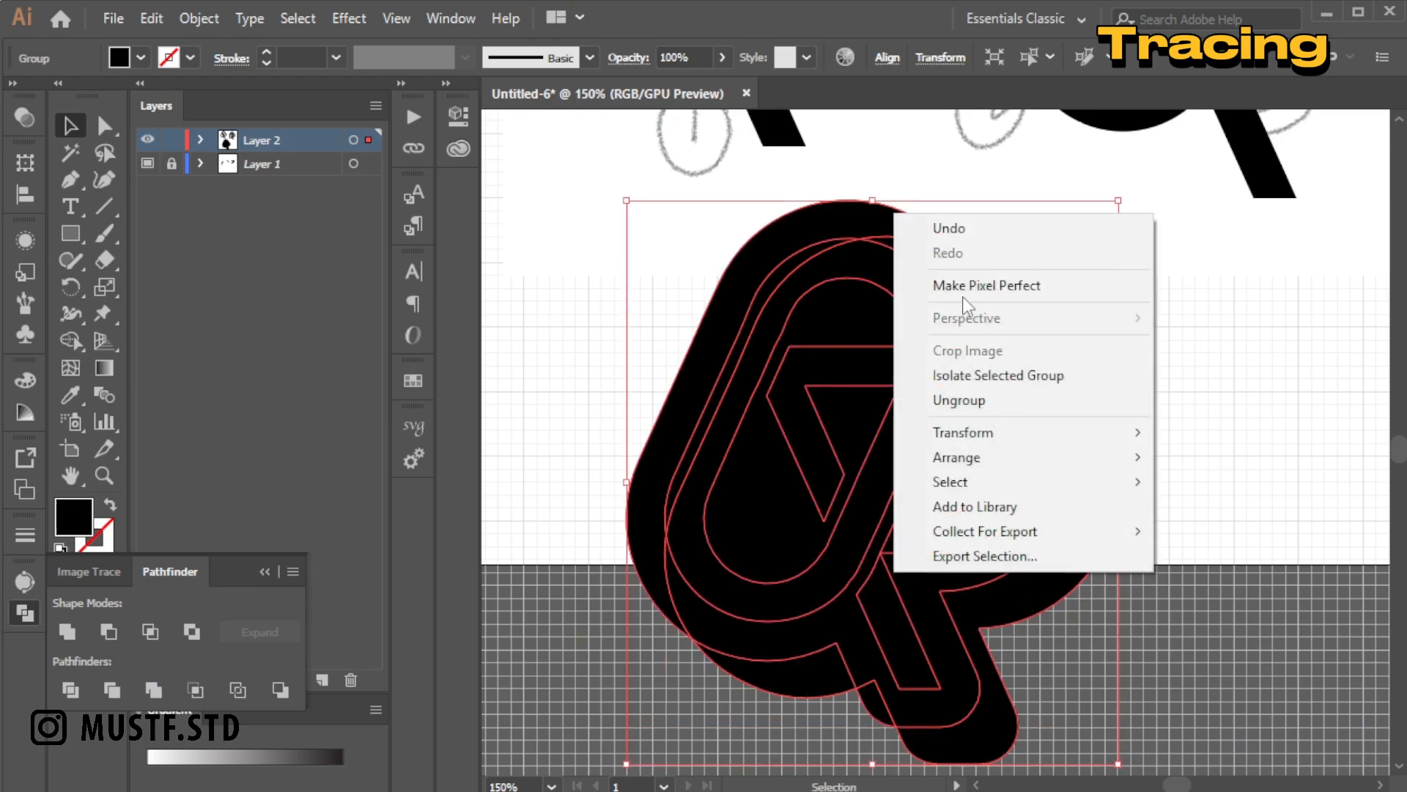
{"action": "left_click", "coordinate": [978, 402]}
{"action": "left_click", "coordinate": [1054, 283]}
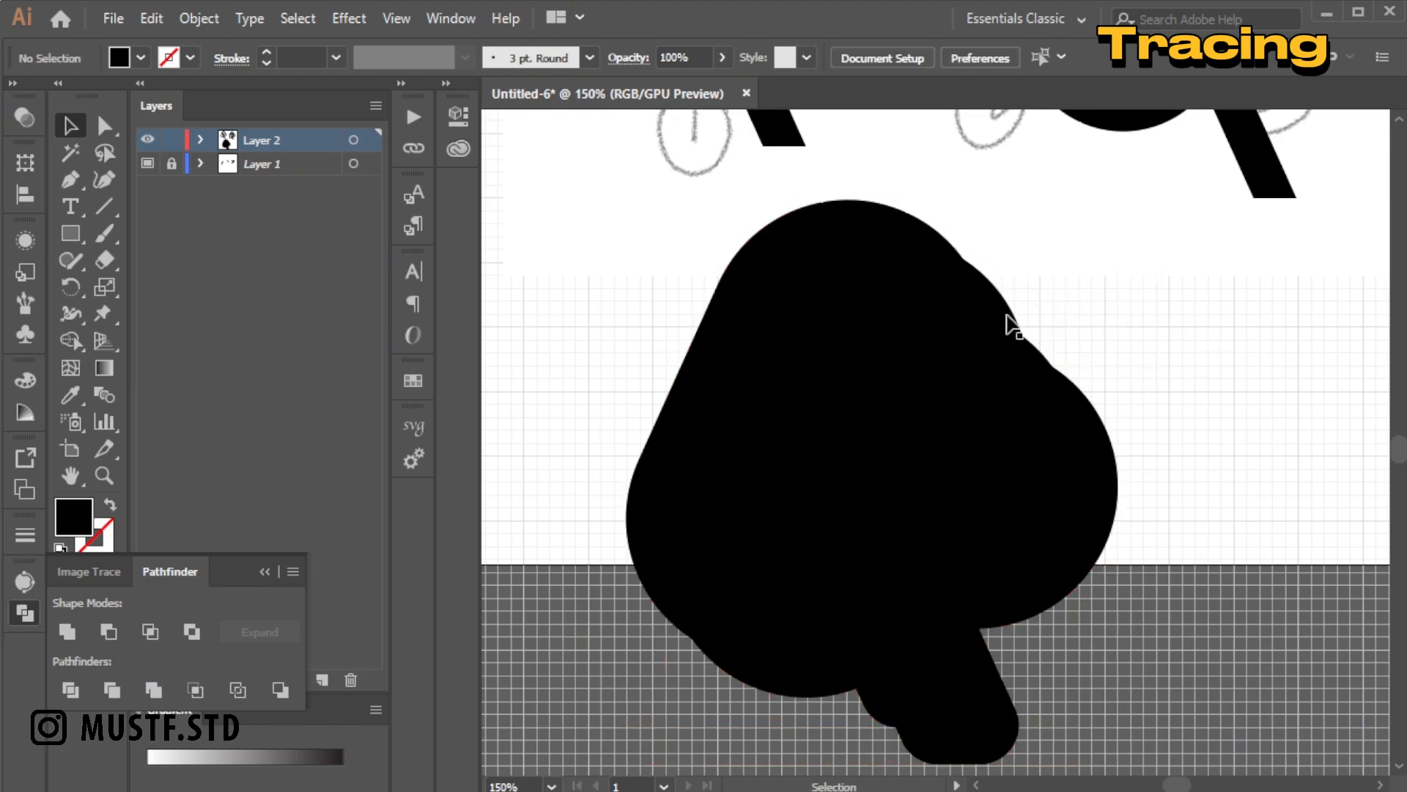
{"action": "left_click_drag", "start_coordinate": [1007, 315], "coordinate": [1020, 315]}
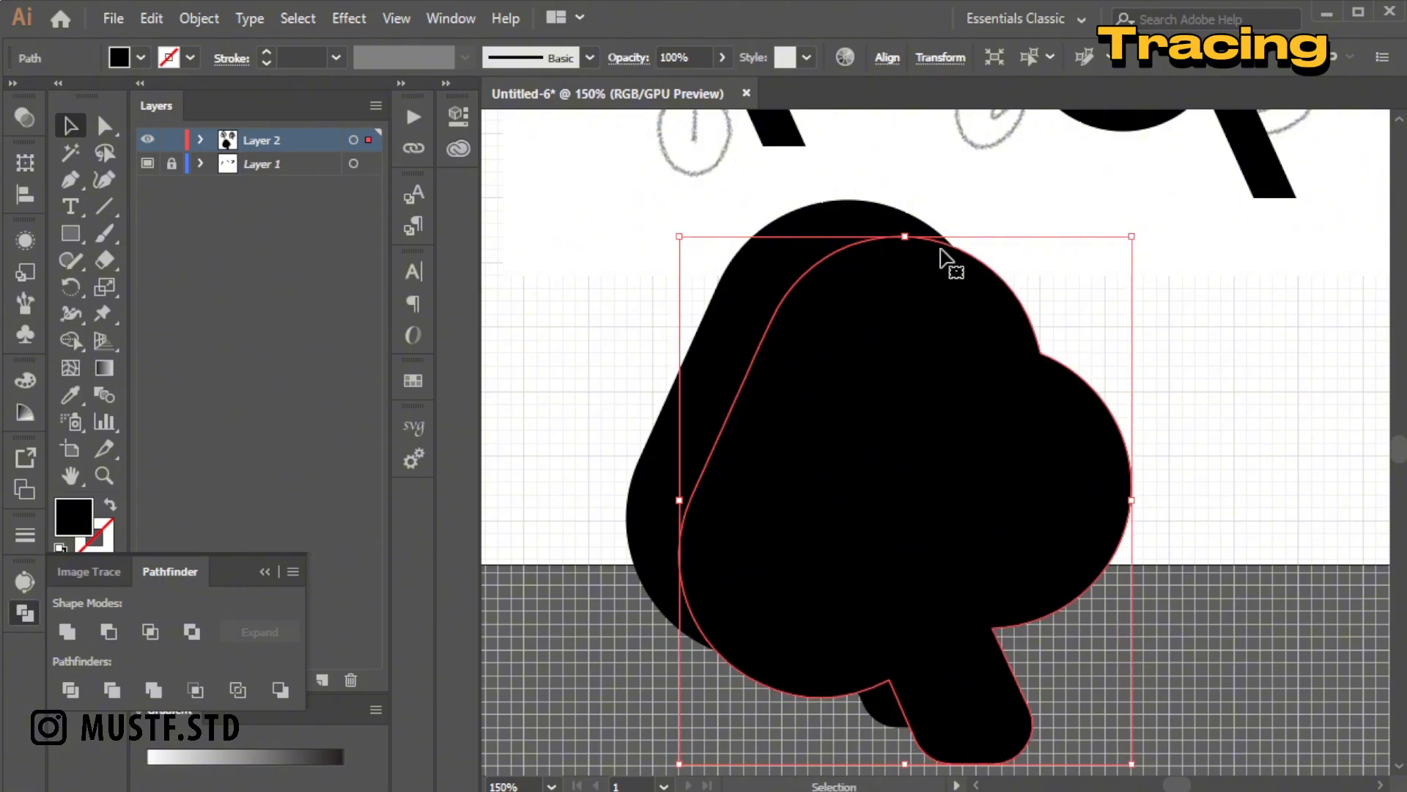
Make a blend between the original silhouette and its shifted duplicate.
{"action": "left_click", "coordinate": [882, 213], "text": "shift"}
{"action": "left_click", "coordinate": [199, 18]}
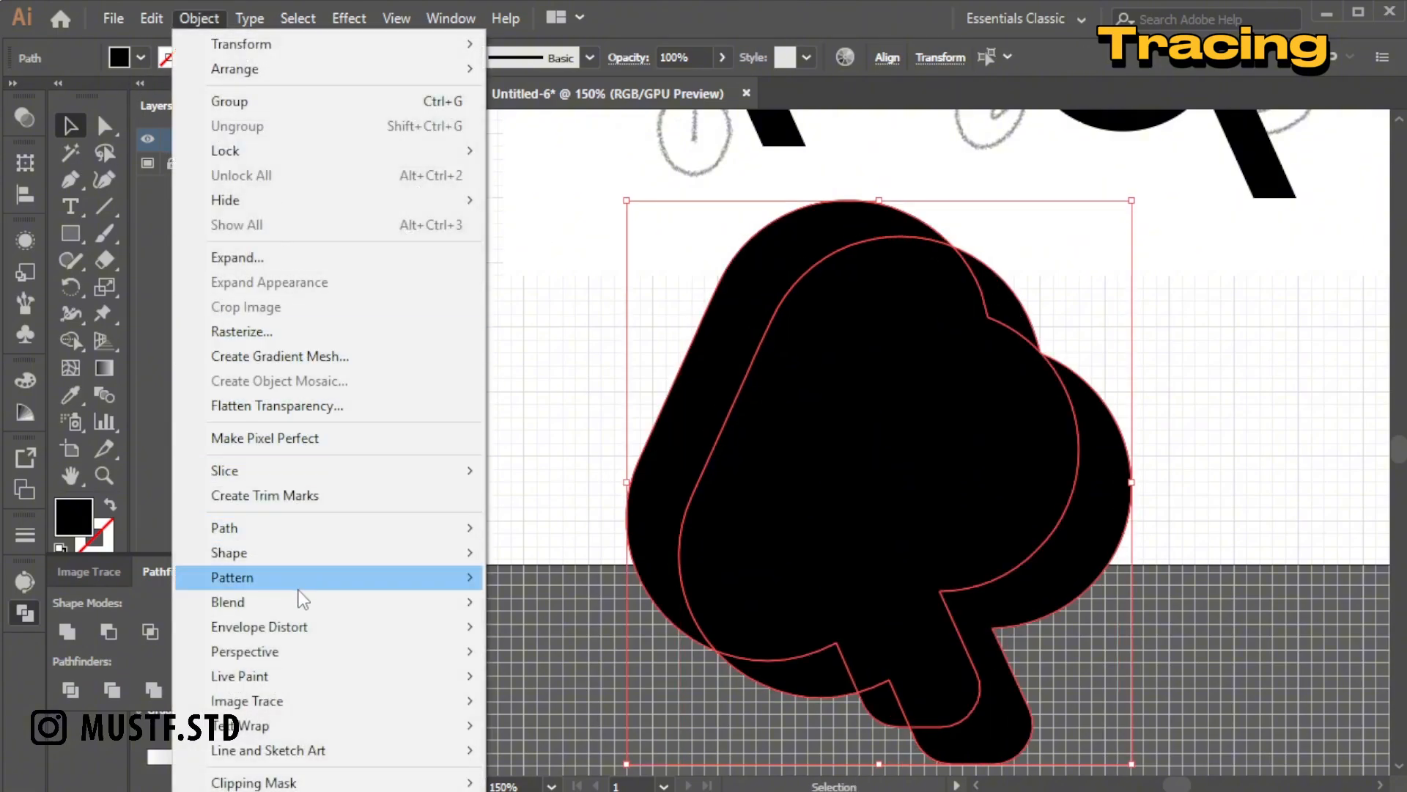
{"action": "mouse_move", "coordinate": [455, 601]}
{"action": "left_click", "coordinate": [555, 601]}
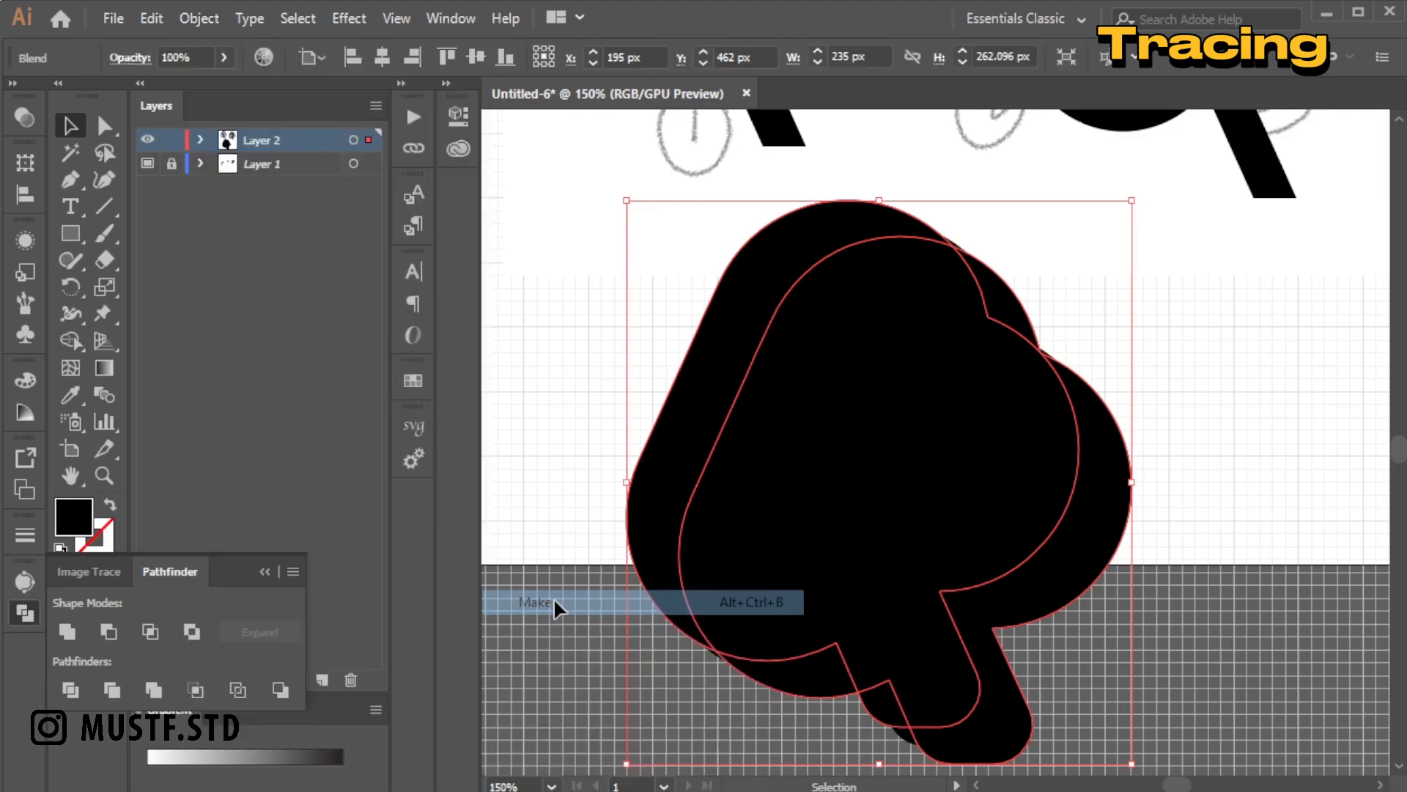
Set the silhouette blend's spacing to 15 specified steps with the preview enabled.
{"action": "left_click", "coordinate": [192, 21]}
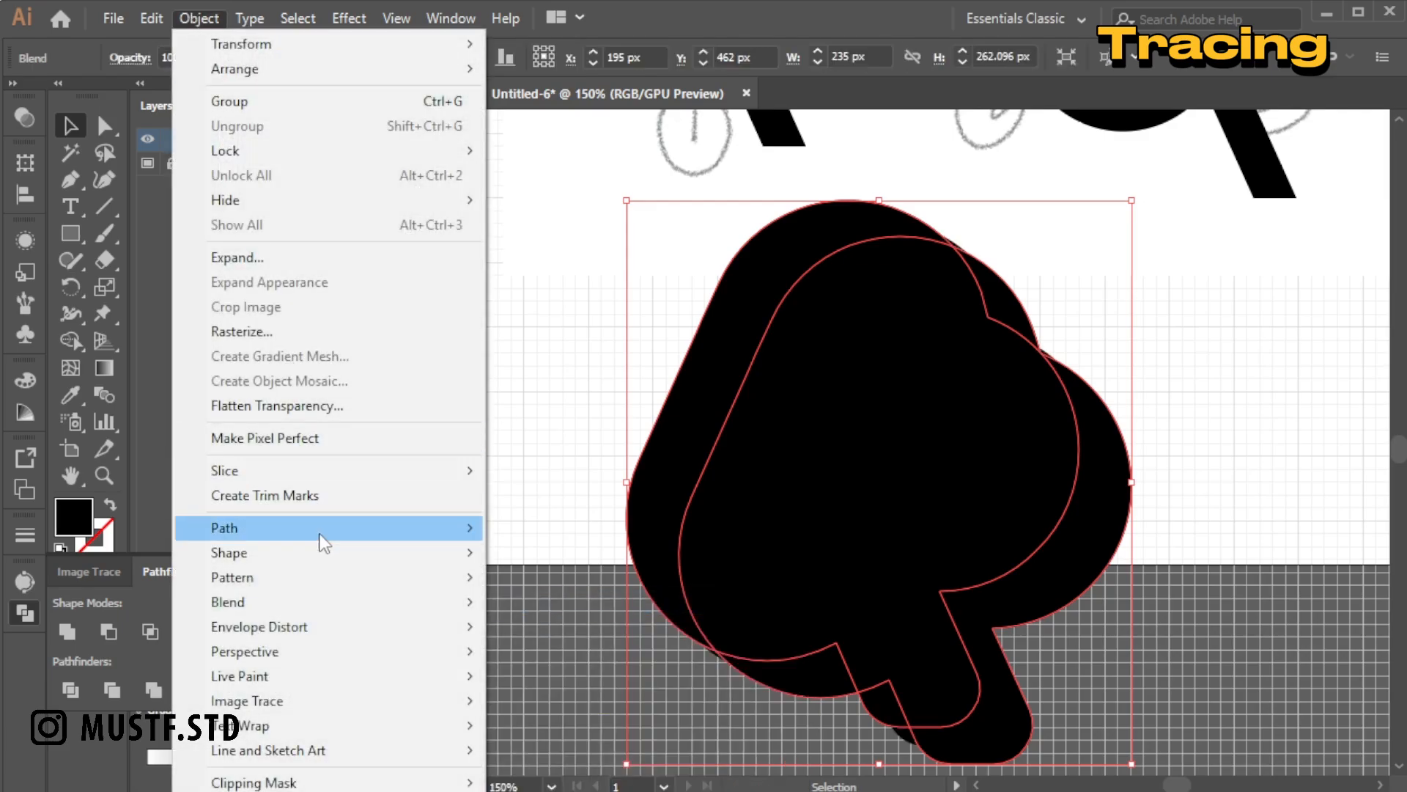
{"action": "mouse_move", "coordinate": [455, 597]}
{"action": "left_click", "coordinate": [585, 662]}
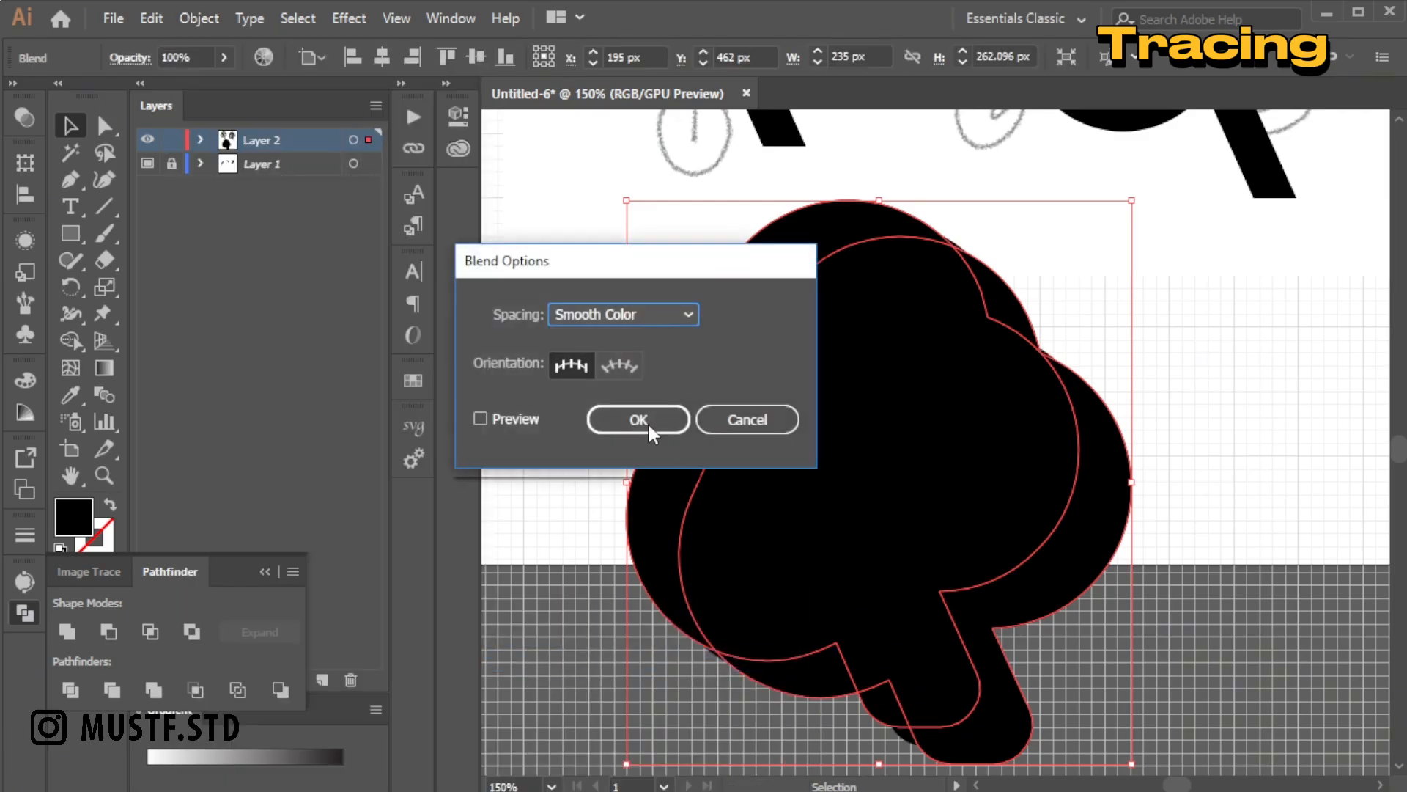
{"action": "left_click", "coordinate": [681, 321]}
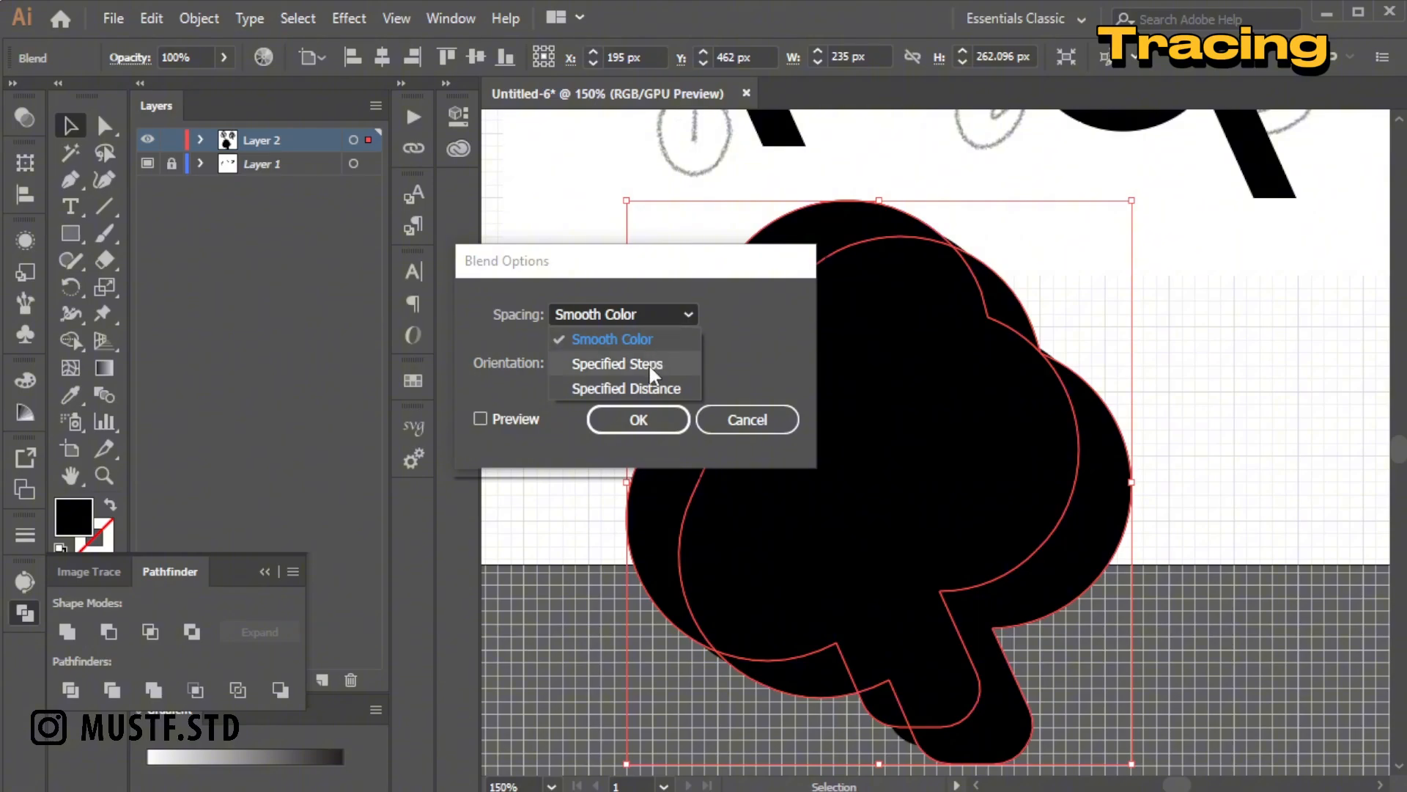
{"action": "left_click", "coordinate": [613, 364]}
{"action": "left_click", "coordinate": [481, 419]}
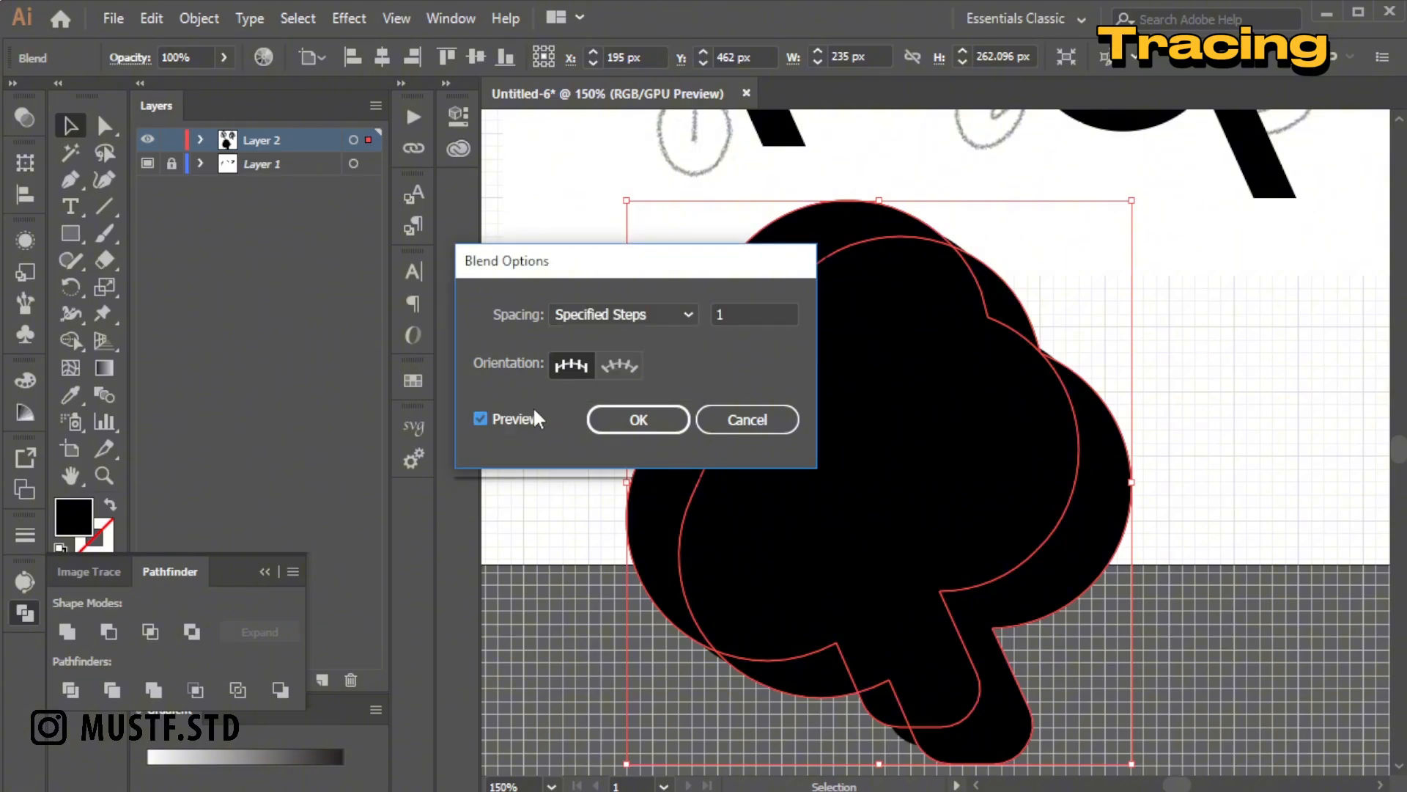
{"action": "left_click", "coordinate": [722, 313]}
{"action": "type", "text": "5"}
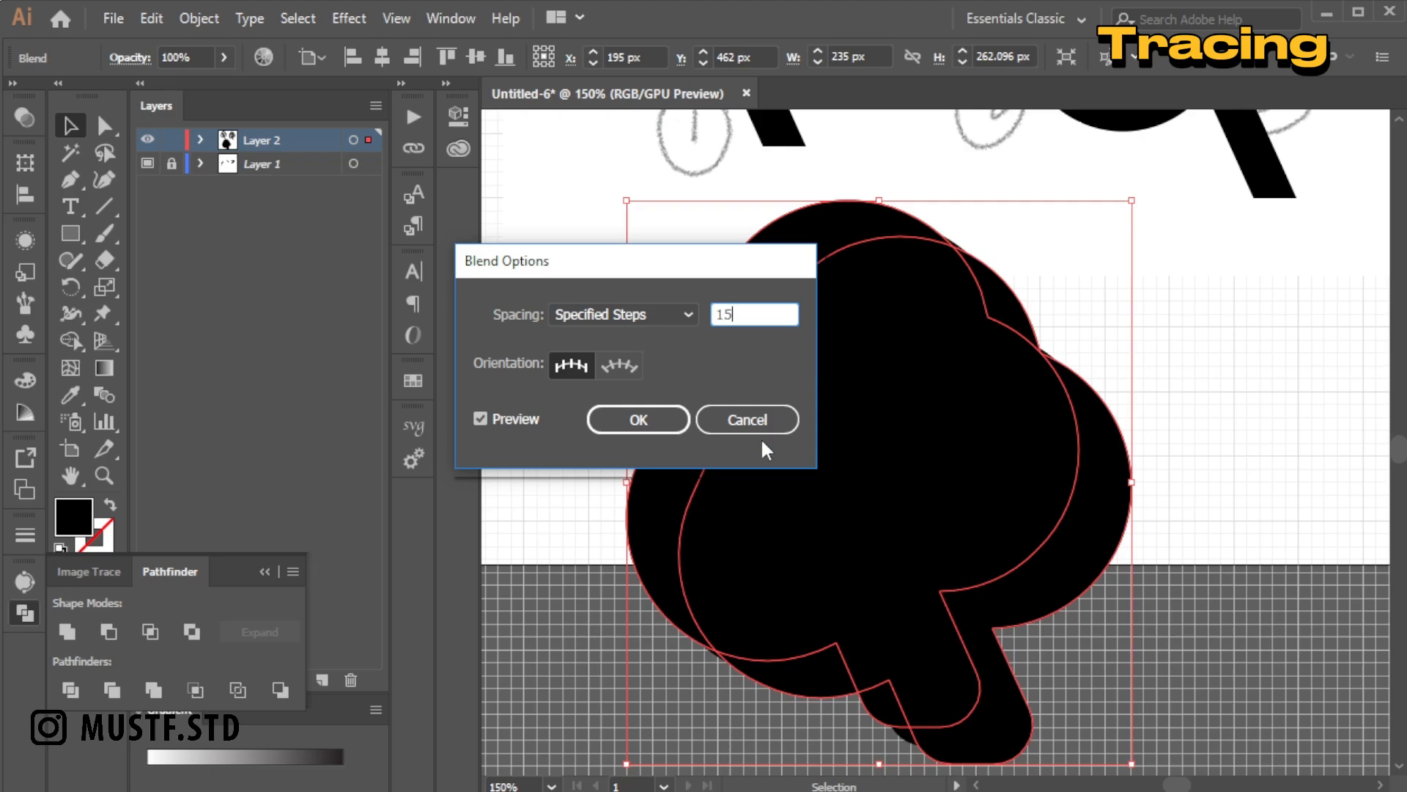
{"action": "left_click", "coordinate": [656, 413]}
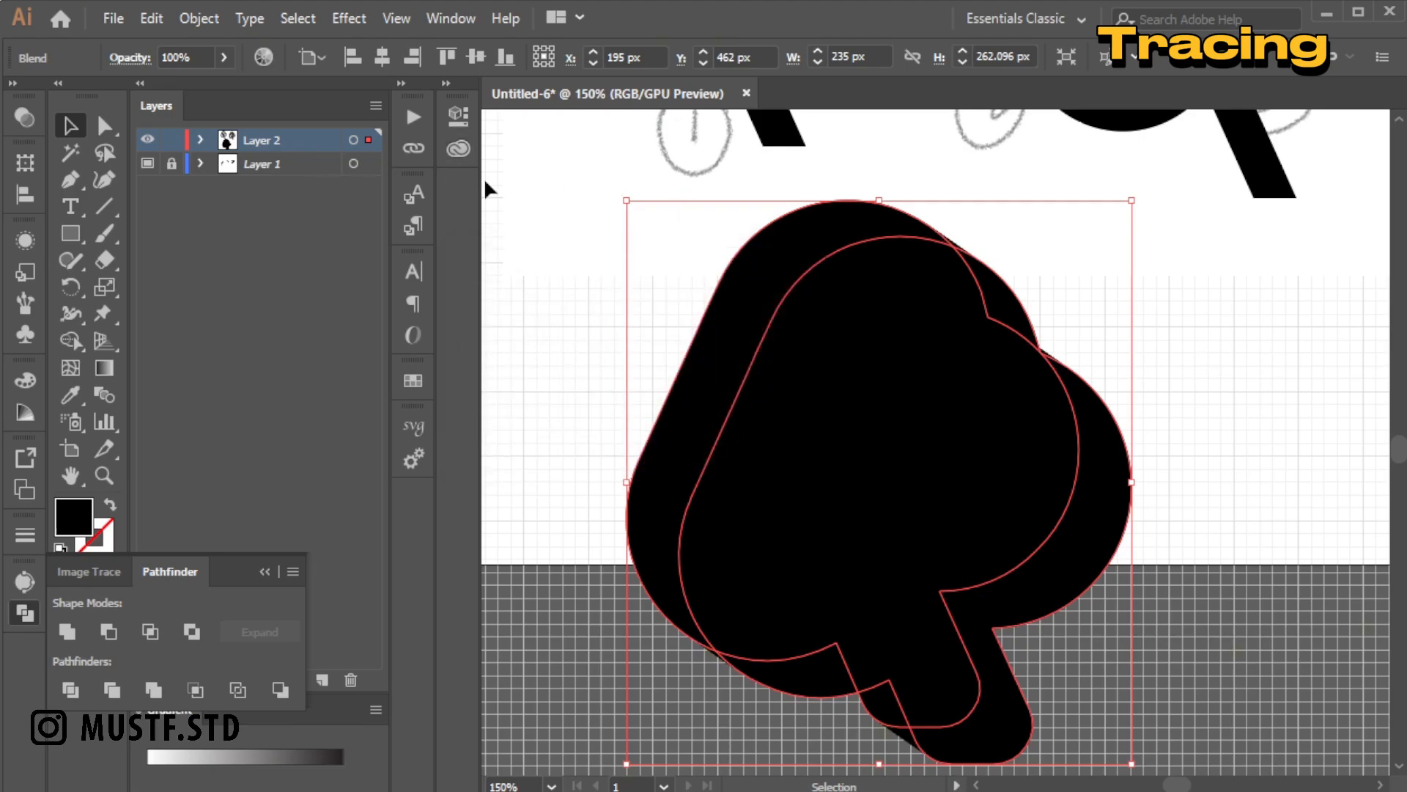
Expand the blend's object and fill, and unite the resulting shapes into one solid silhouette.
{"action": "left_click", "coordinate": [198, 17]}
{"action": "left_click", "coordinate": [220, 257]}
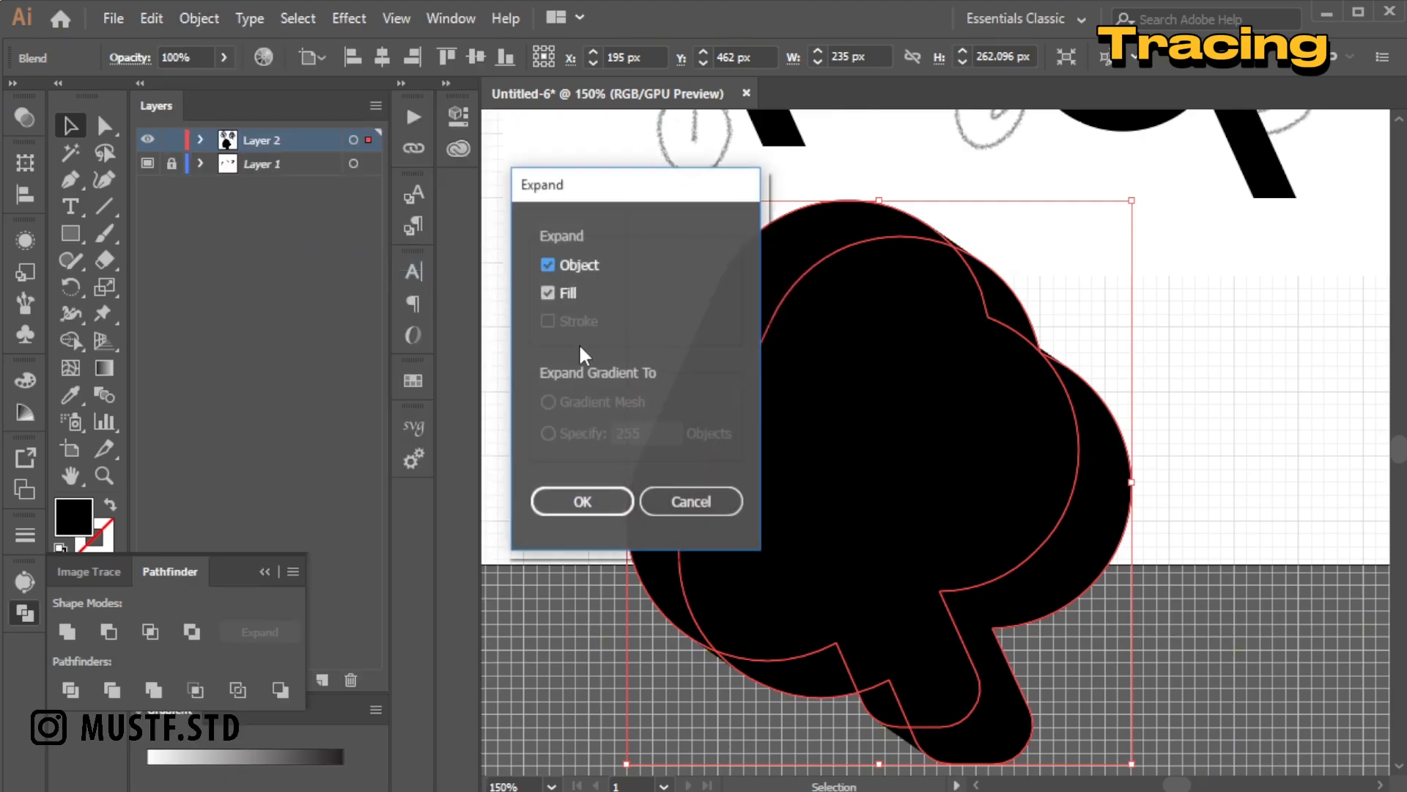
{"action": "left_click", "coordinate": [582, 503]}
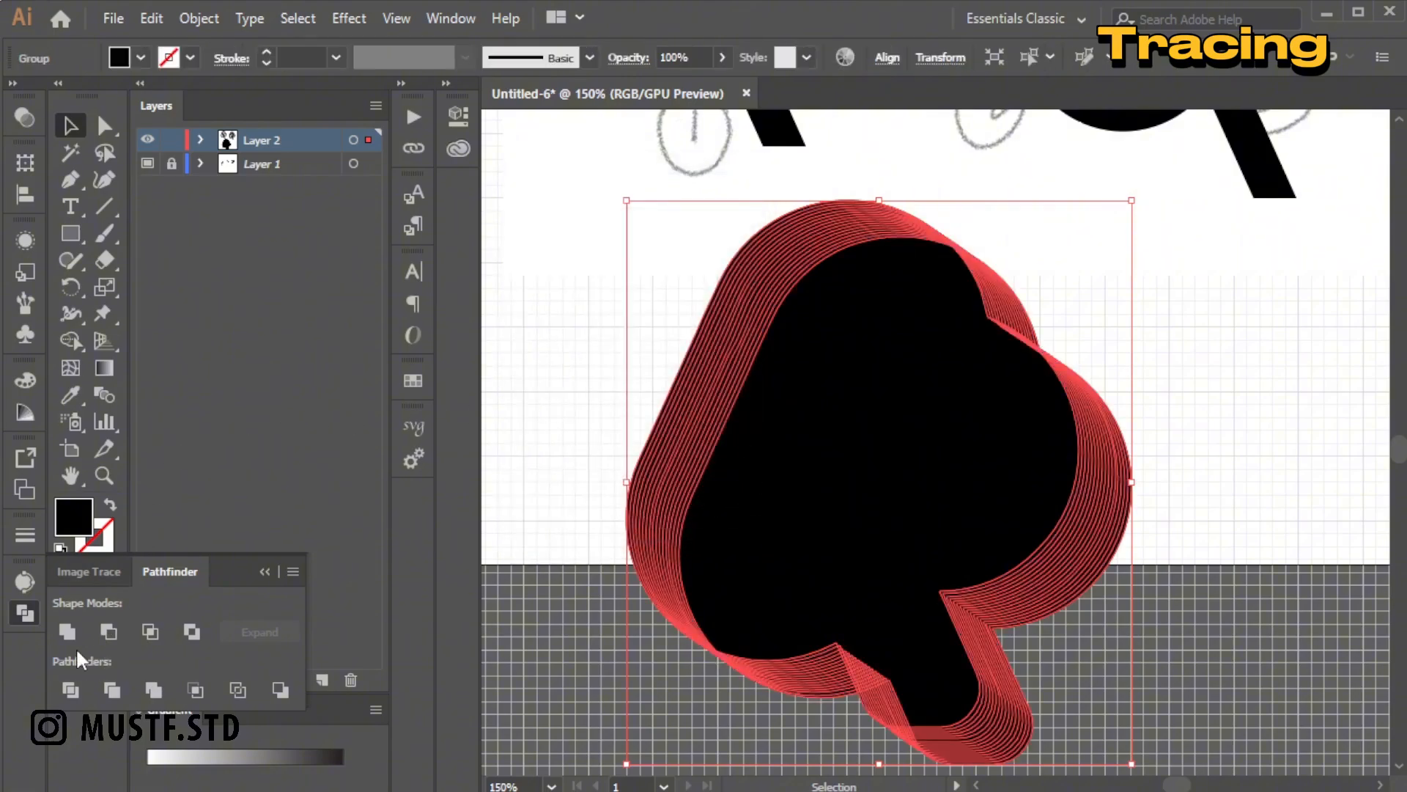
{"action": "left_click", "coordinate": [67, 631]}
Delete the redundant anchor points along the silhouette's long upper-right diagonal edge with the Pen tool.
{"action": "left_click", "coordinate": [71, 179]}
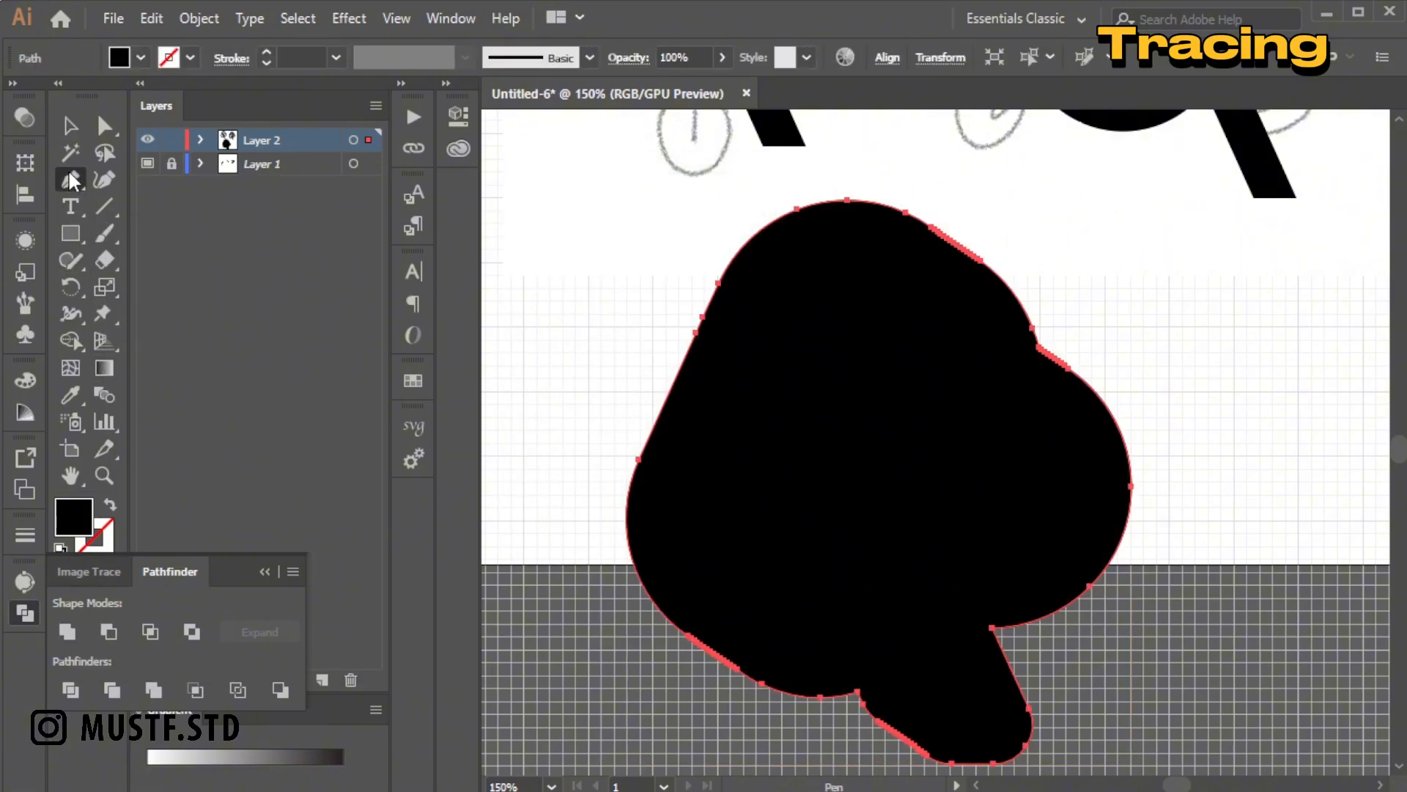
{"action": "scroll", "coordinate": [986, 228], "scroll_direction": "up", "scroll_amount": 5}
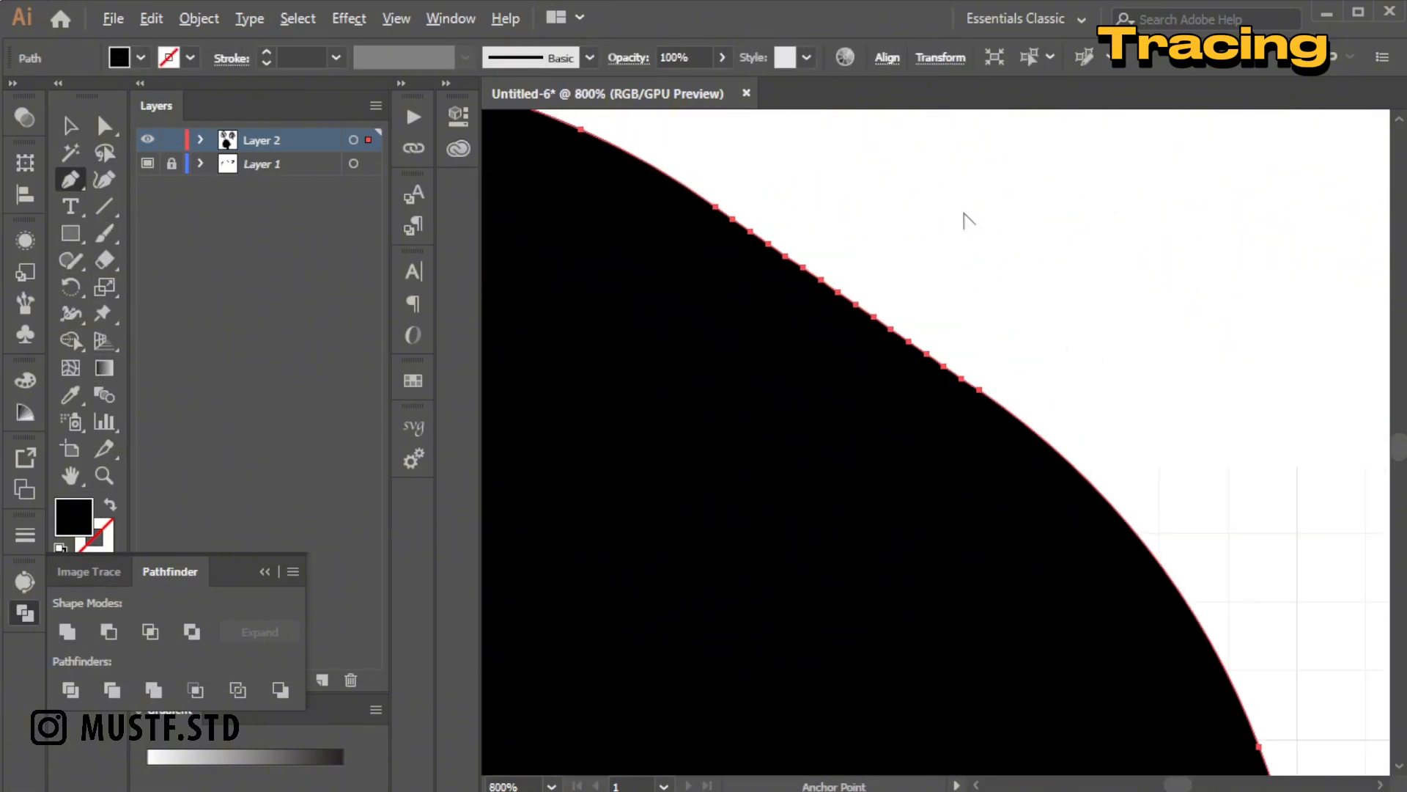
{"action": "left_click", "coordinate": [396, 17]}
{"action": "left_click", "coordinate": [487, 719]}
{"action": "left_click", "coordinate": [733, 219]}
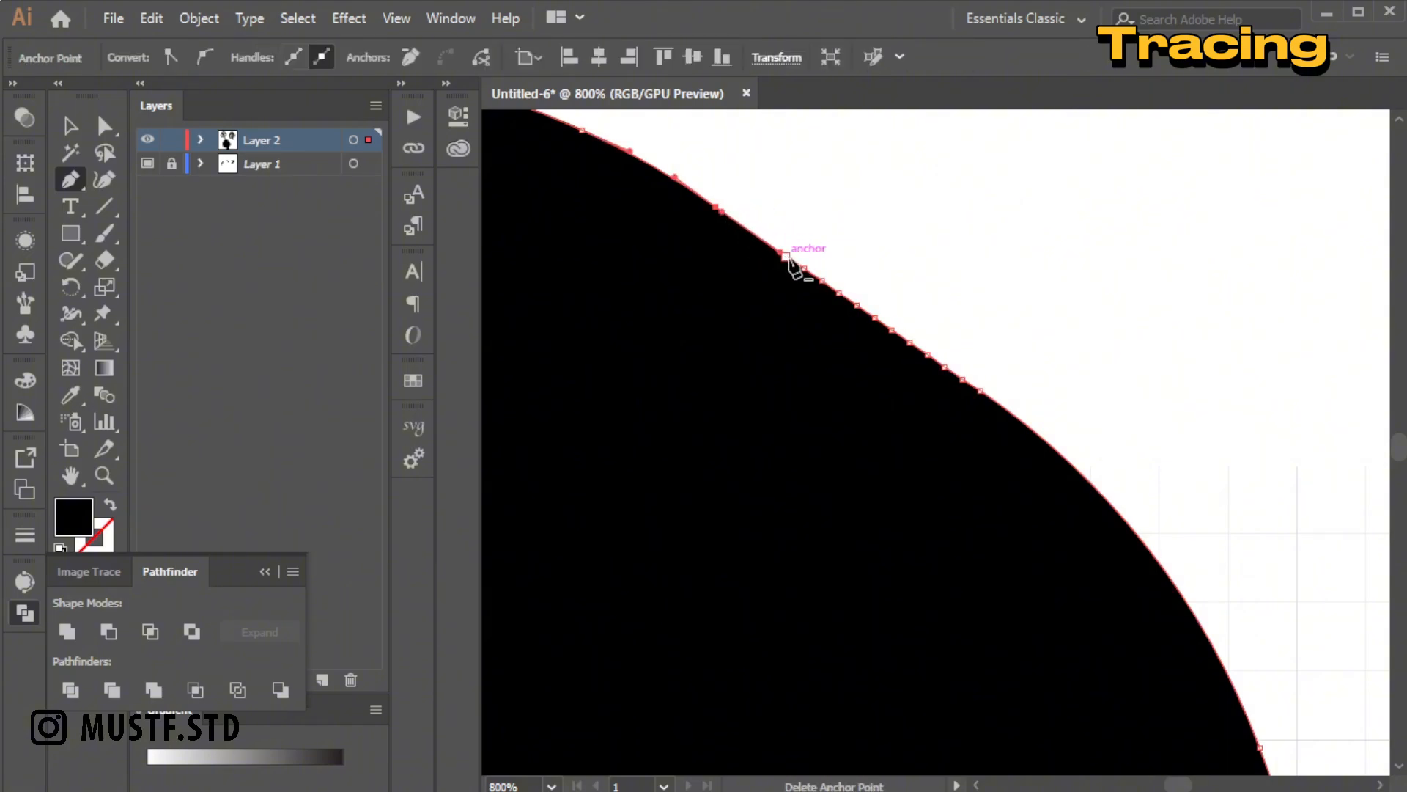
{"action": "left_click", "coordinate": [822, 283]}
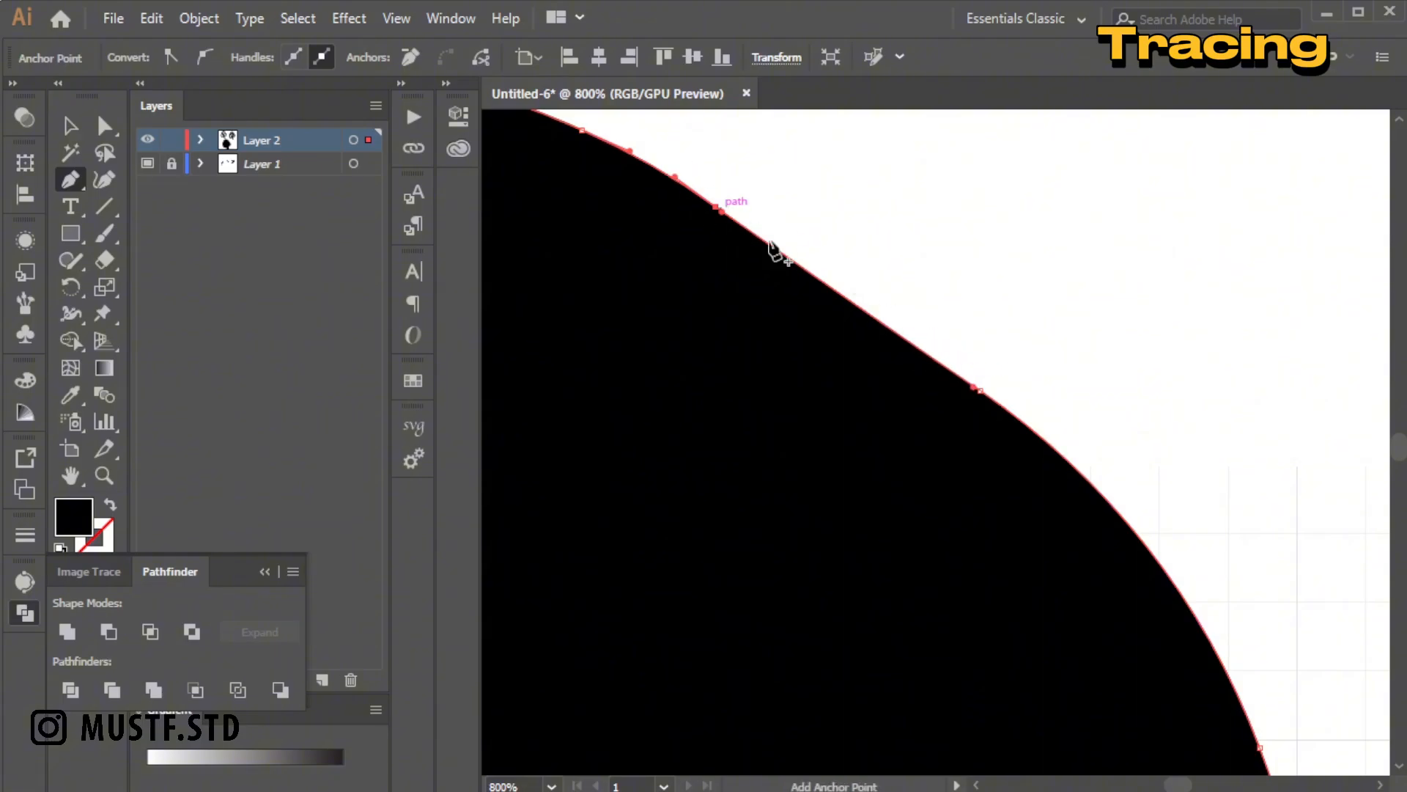
Delete the extra anchor points on the short diagonal below the silhouette's right-hand notch.
{"action": "scroll", "coordinate": [1028, 336], "scroll_direction": "up", "scroll_amount": 1}
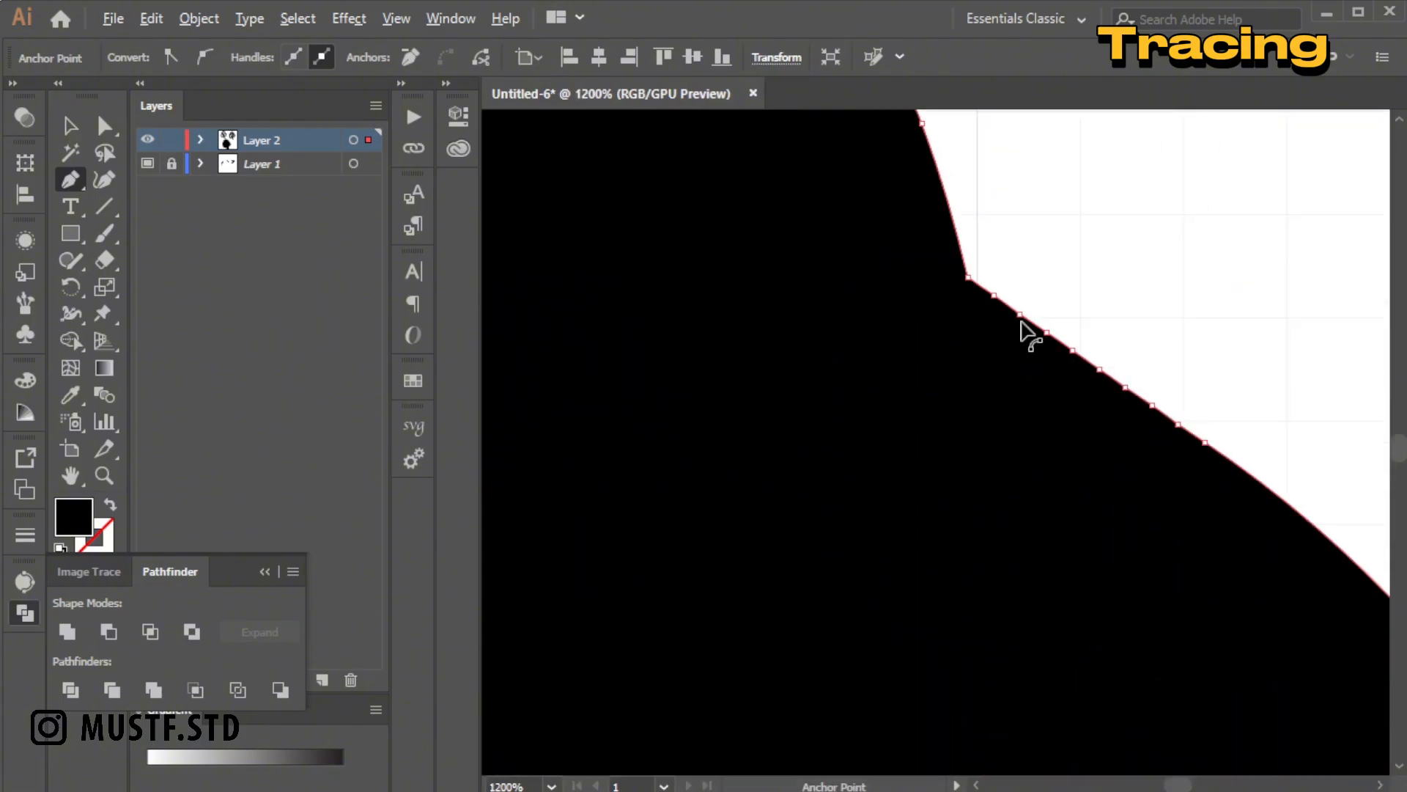
{"action": "left_click", "coordinate": [1072, 349]}
{"action": "left_click", "coordinate": [1178, 426]}
{"action": "scroll", "coordinate": [1102, 352], "scroll_direction": "down", "scroll_amount": 7}
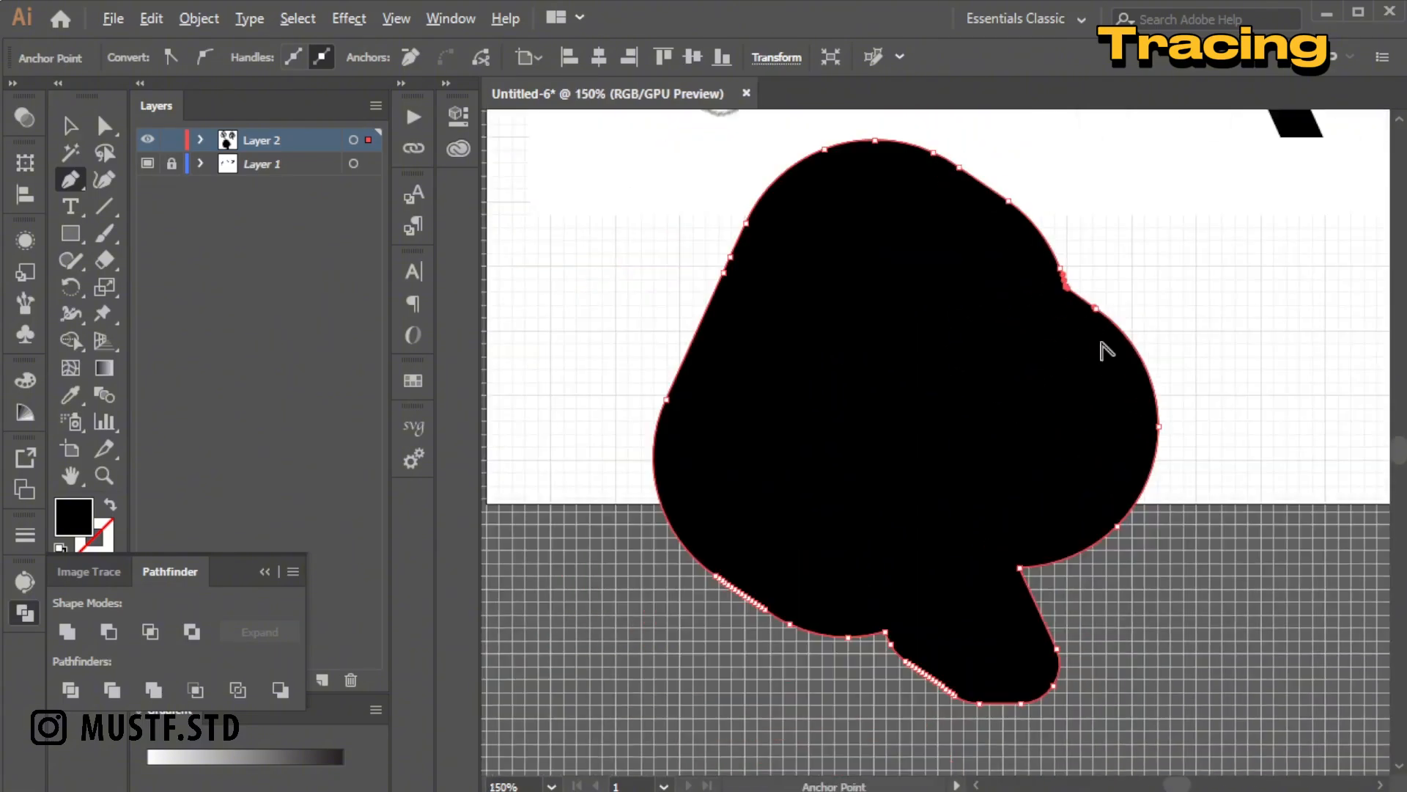
Delete the redundant anchor points along the lower-left diagonal of the silhouette's leg.
{"action": "scroll", "coordinate": [903, 656], "scroll_direction": "up", "scroll_amount": 6}
{"action": "scroll", "coordinate": [941, 543], "scroll_direction": "down", "scroll_amount": 3}
{"action": "left_click", "coordinate": [901, 494]}
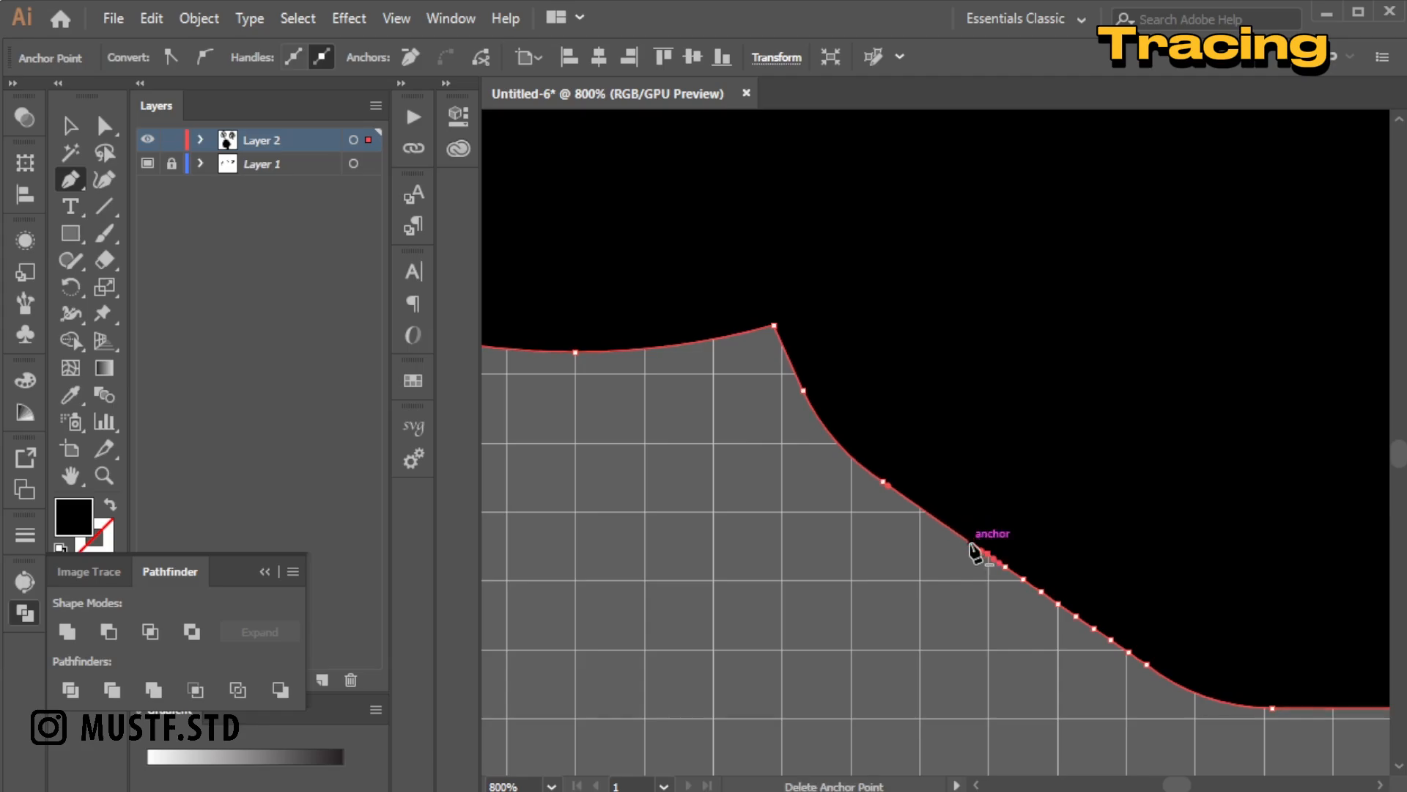
{"action": "left_click", "coordinate": [1005, 566]}
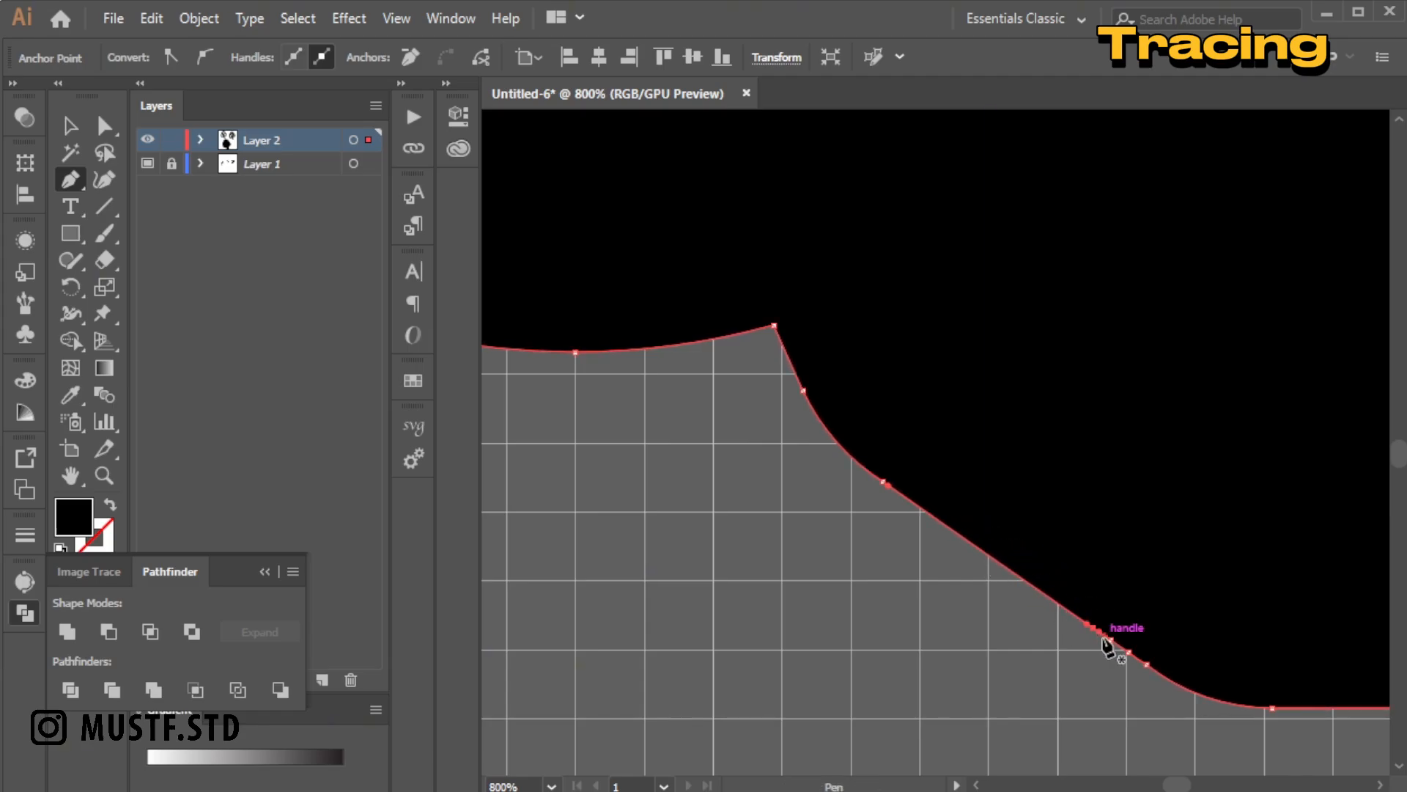
{"action": "left_click", "coordinate": [1128, 654]}
Delete the redundant anchor points on the silhouette body's lower-left diagonal, undoing the removal of the one where the curve begins.
{"action": "scroll", "coordinate": [1173, 531], "scroll_direction": "down", "scroll_amount": 3}
{"action": "scroll", "coordinate": [700, 370], "scroll_direction": "up", "scroll_amount": 4}
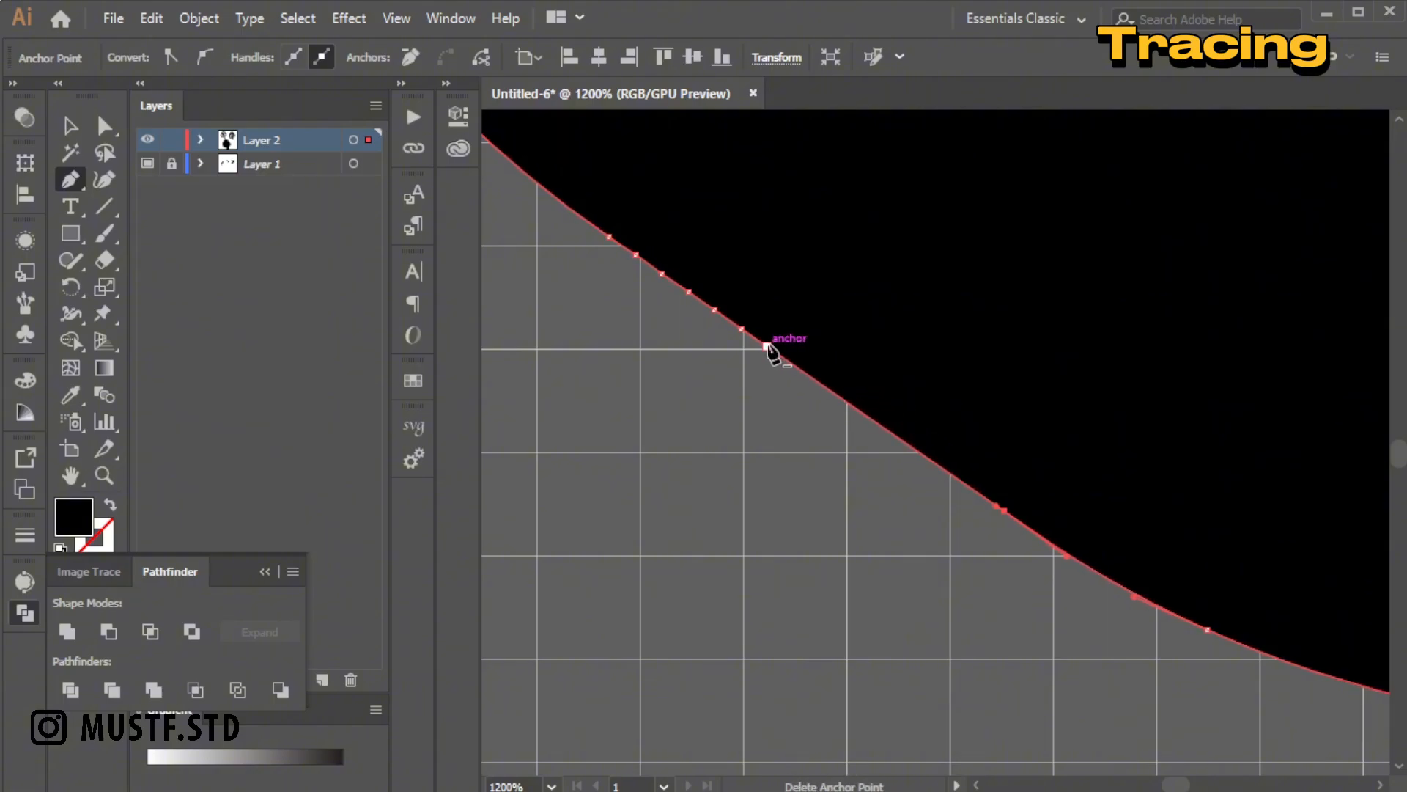
{"action": "left_click", "coordinate": [692, 295]}
{"action": "left_click", "coordinate": [662, 274]}
{"action": "left_click", "coordinate": [635, 254]}
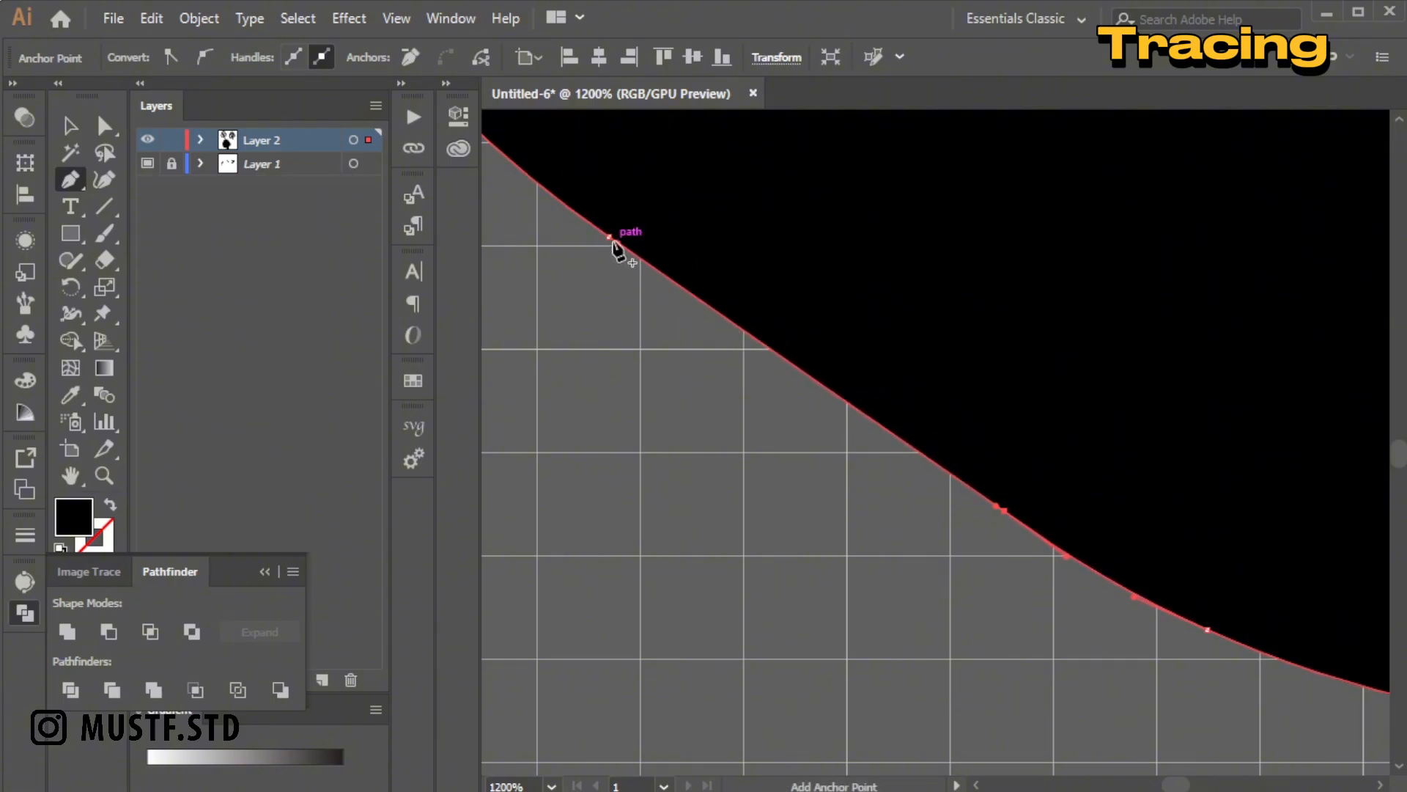
{"action": "left_click", "coordinate": [610, 238]}
{"action": "scroll", "coordinate": [785, 408], "scroll_direction": "down", "scroll_amount": 3}
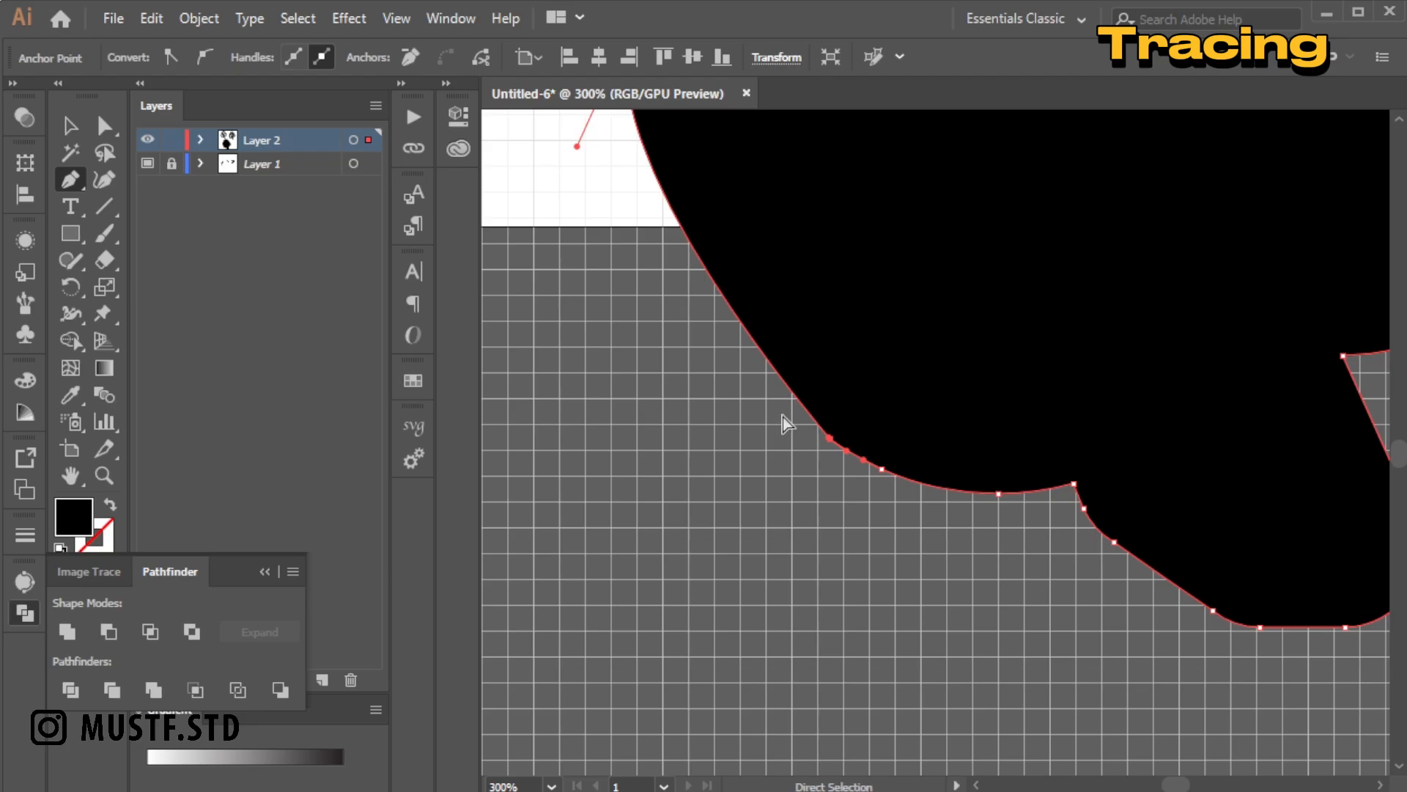
{"action": "key", "text": "ctrl+z"}
{"action": "scroll", "coordinate": [760, 396], "scroll_direction": "down", "scroll_amount": 4}
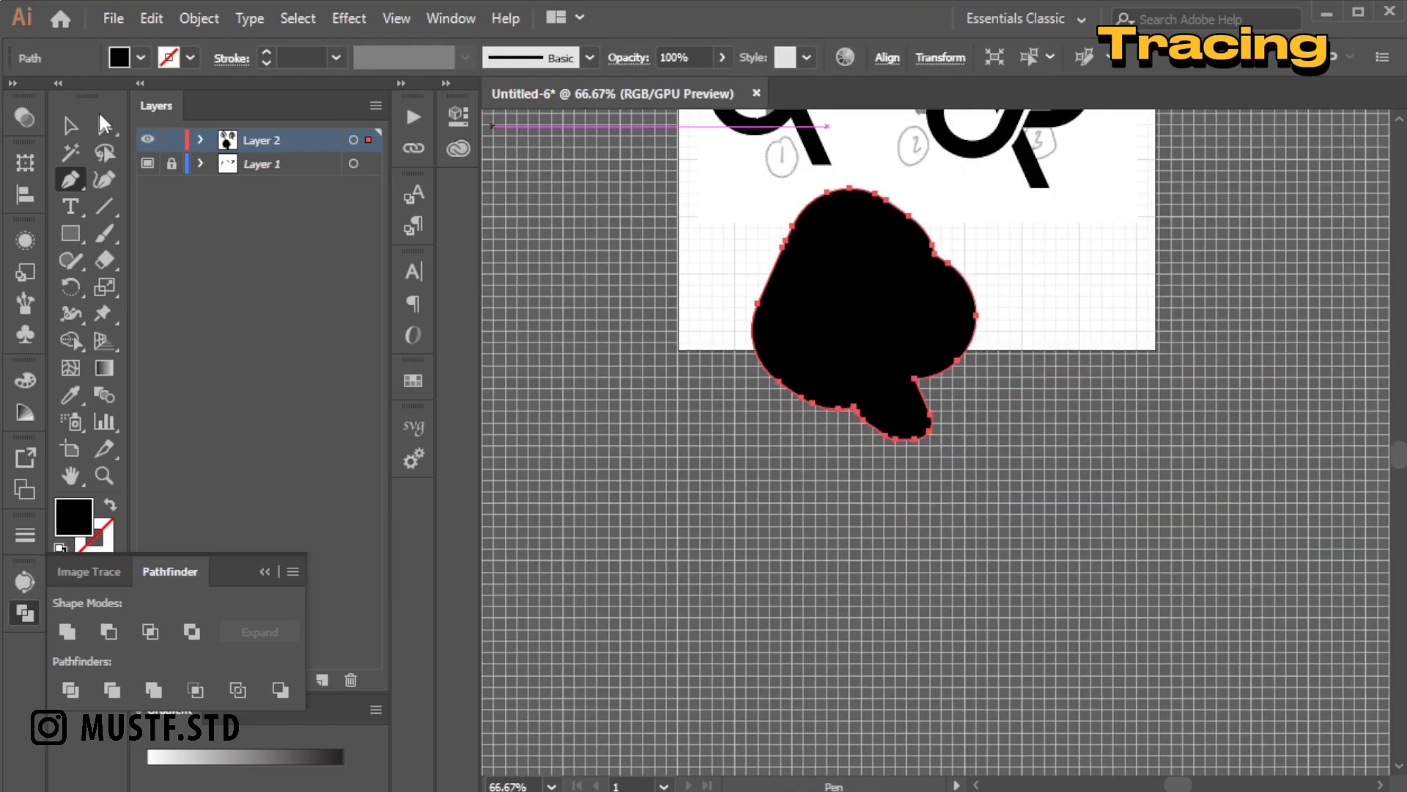
Send the cleaned silhouette to the back, behind the copied monogram.
{"action": "left_click", "coordinate": [72, 126]}
{"action": "left_click", "coordinate": [1040, 222]}
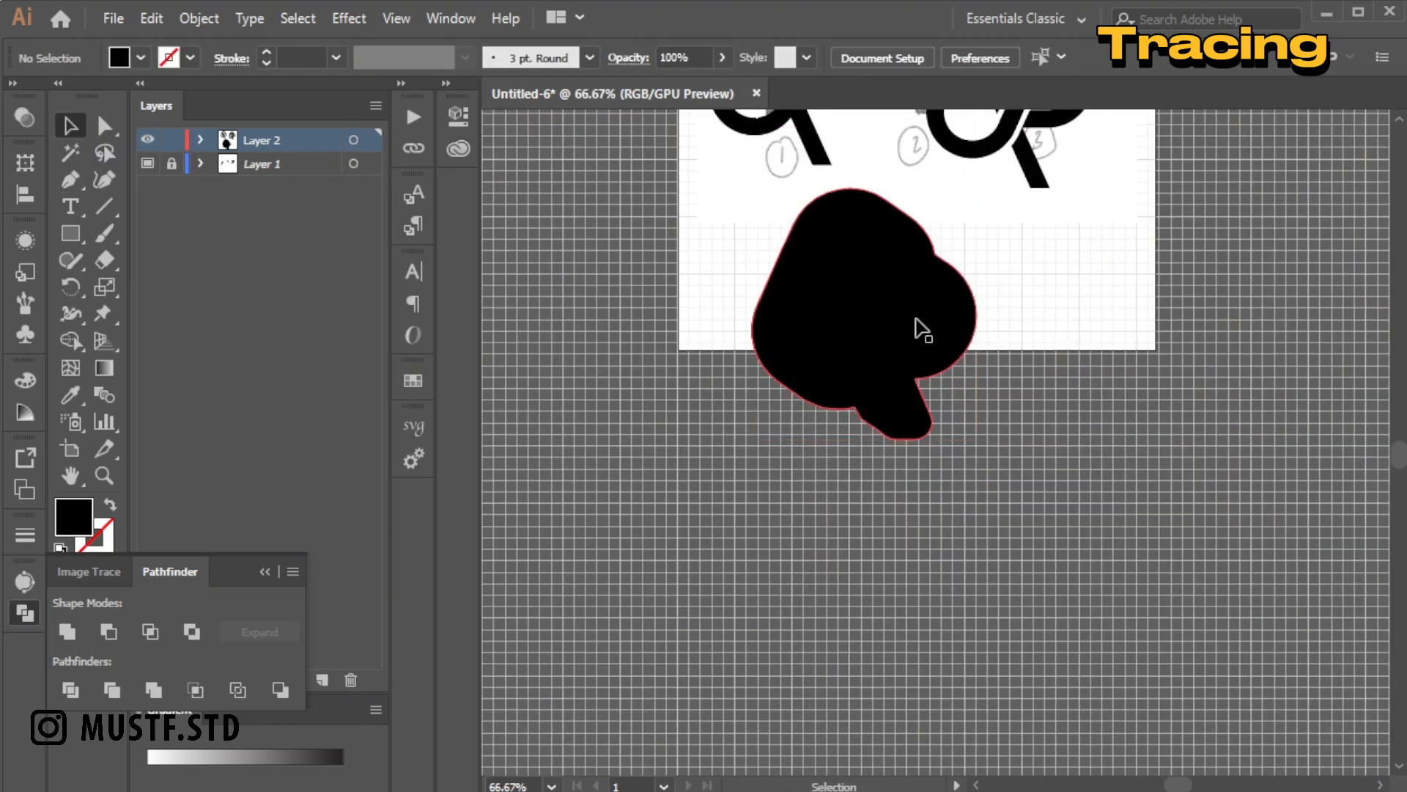
{"action": "right_click", "coordinate": [916, 319]}
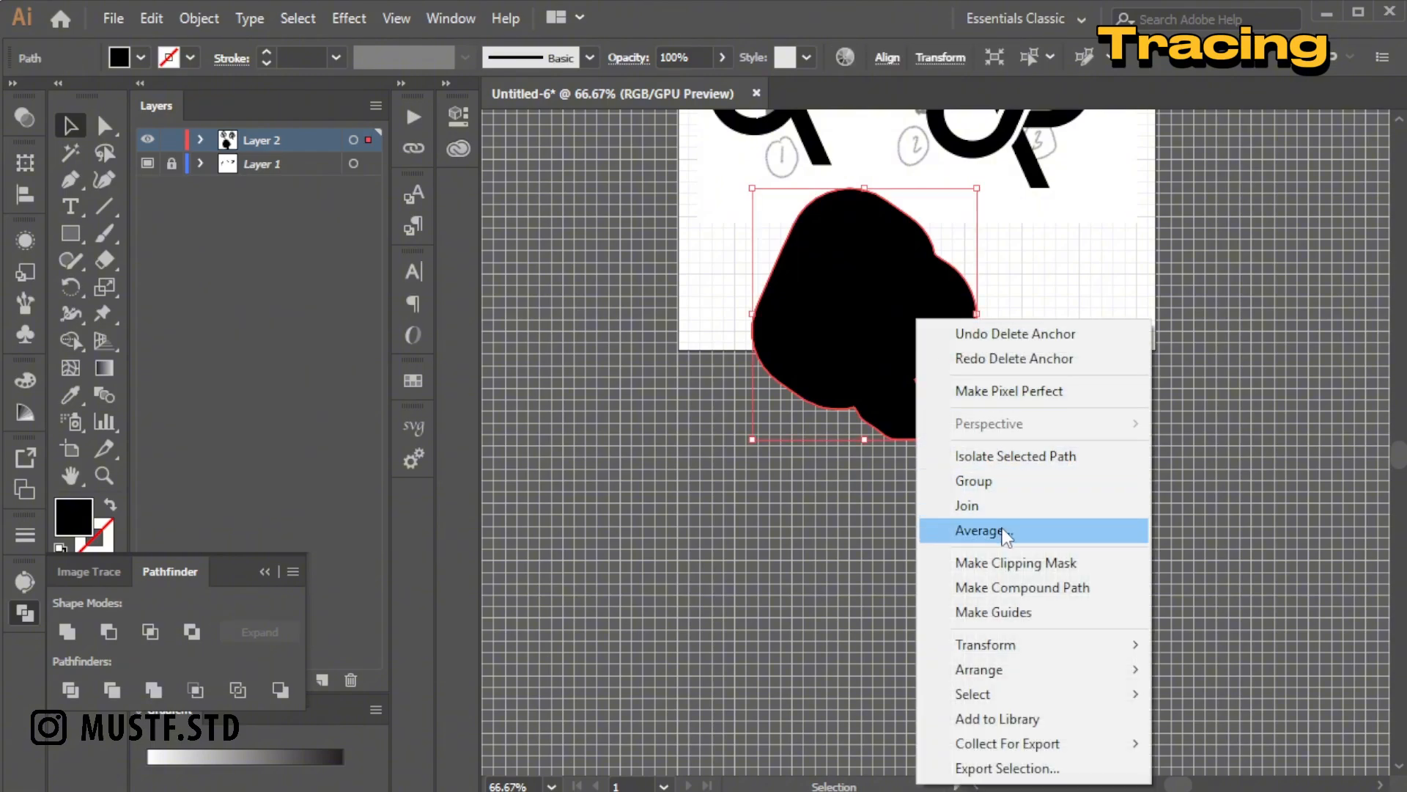
{"action": "mouse_move", "coordinate": [982, 669]}
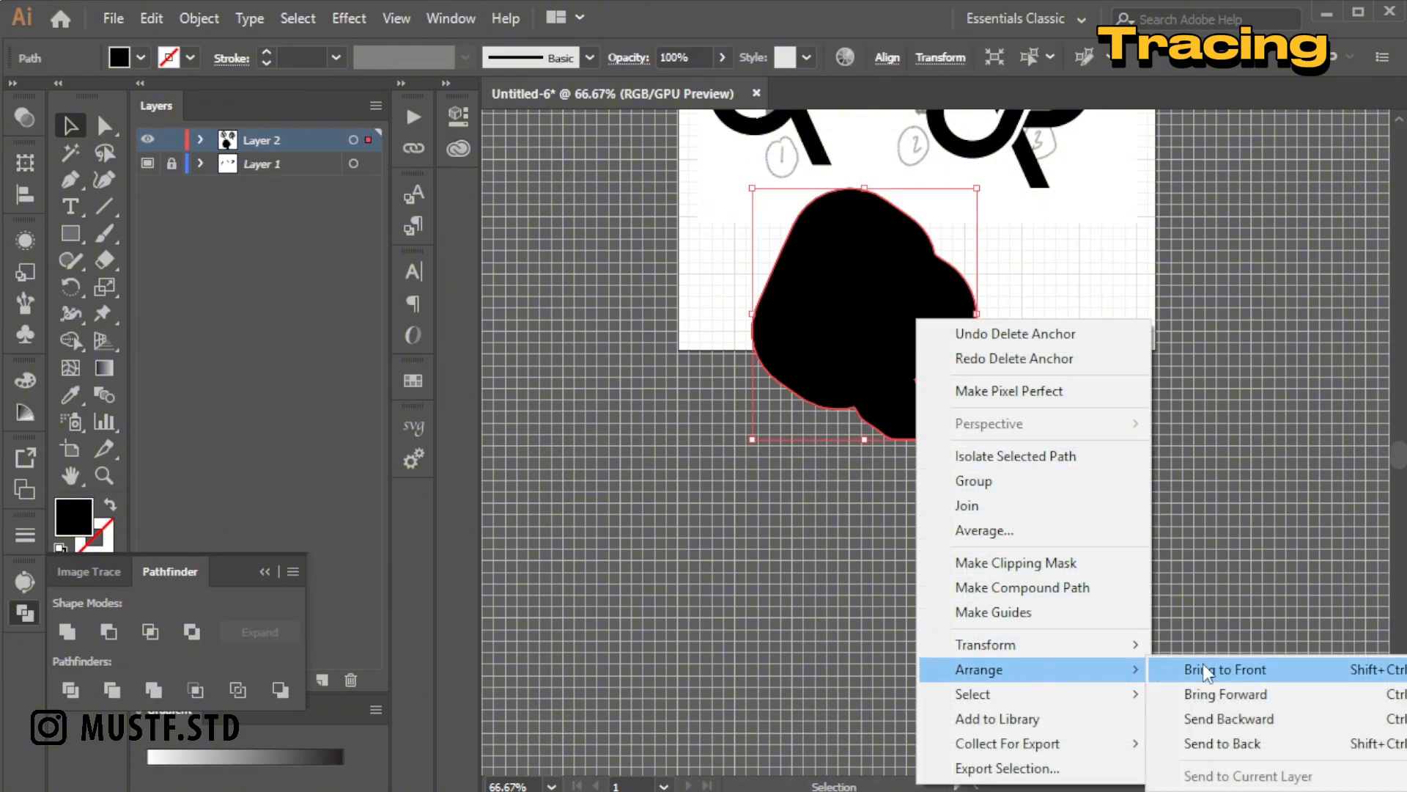
{"action": "left_click", "coordinate": [1228, 743]}
{"action": "left_click", "coordinate": [1015, 421]}
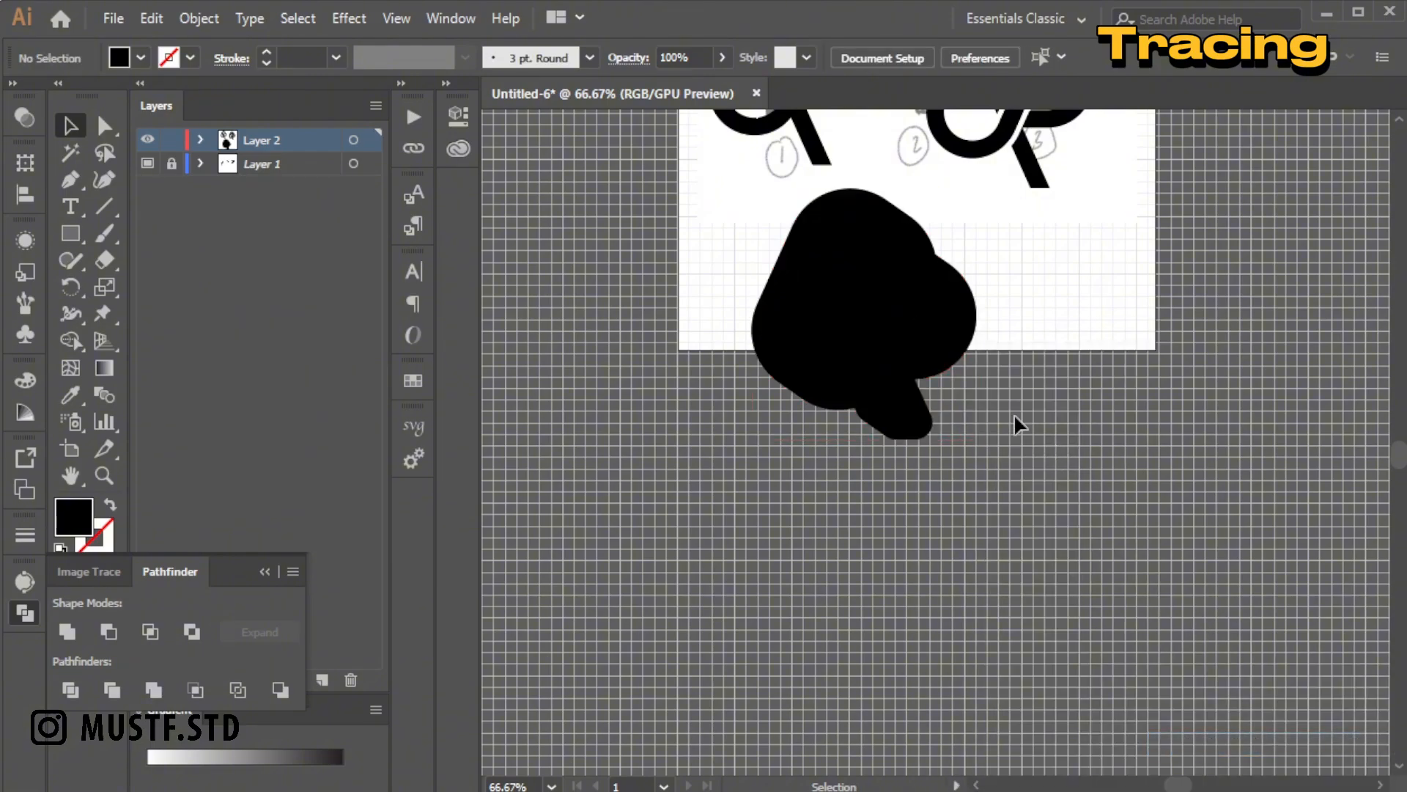
Select all the monogram pieces on top of the silhouette and fill them with white.
{"action": "left_click", "coordinate": [940, 323]}
{"action": "left_click", "coordinate": [867, 321], "text": "shift"}
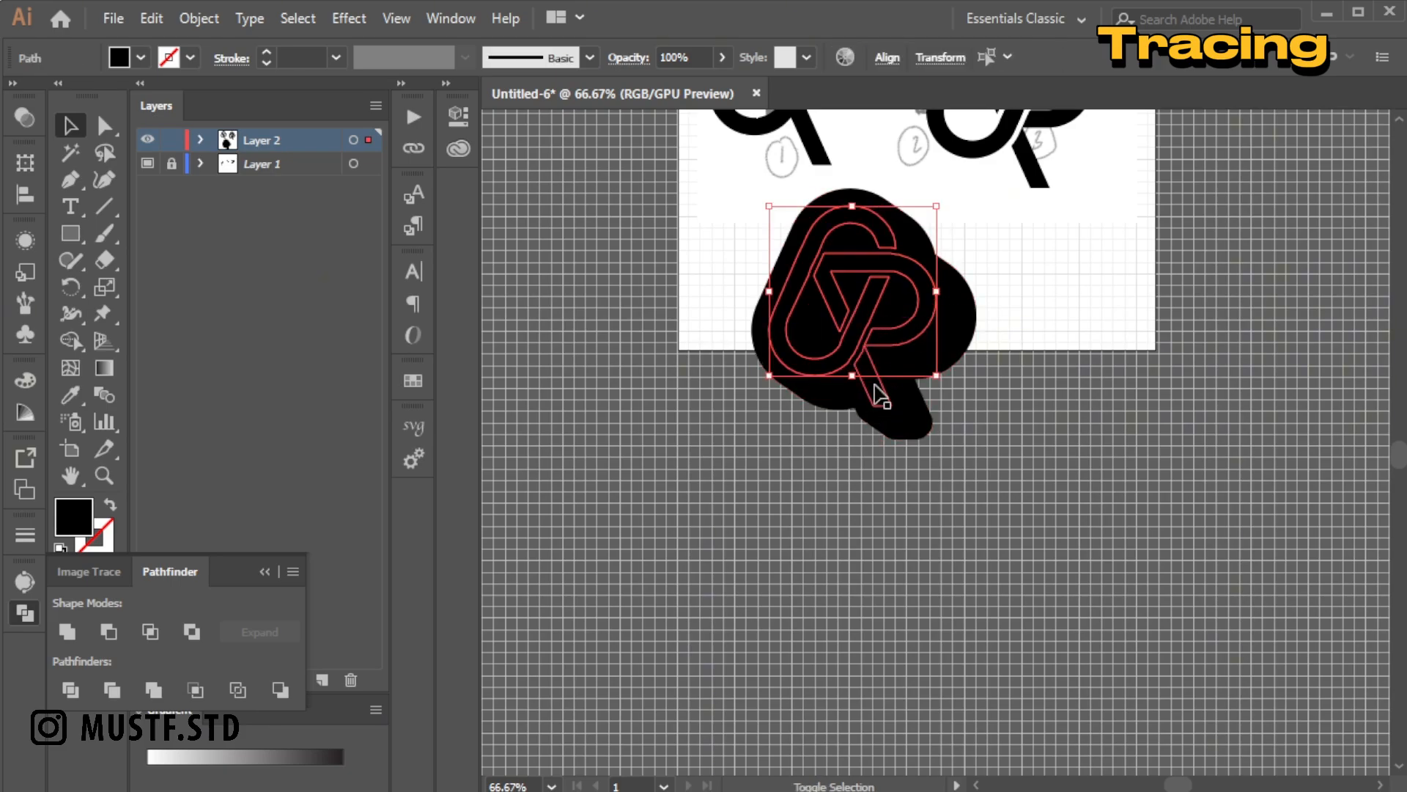
{"action": "left_click", "coordinate": [876, 386], "text": "shift"}
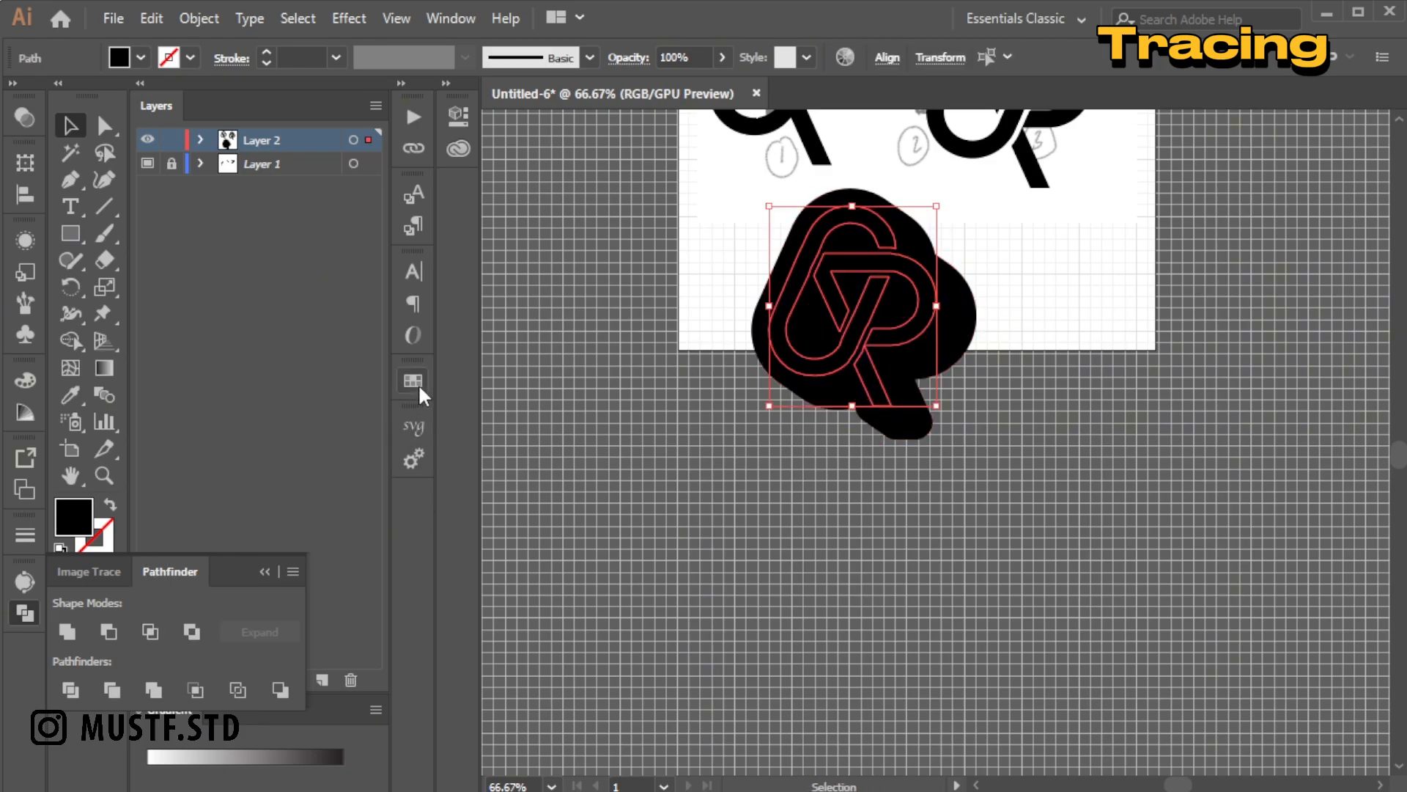
{"action": "left_click", "coordinate": [413, 381]}
{"action": "left_click", "coordinate": [481, 440]}
{"action": "left_click", "coordinate": [740, 440]}
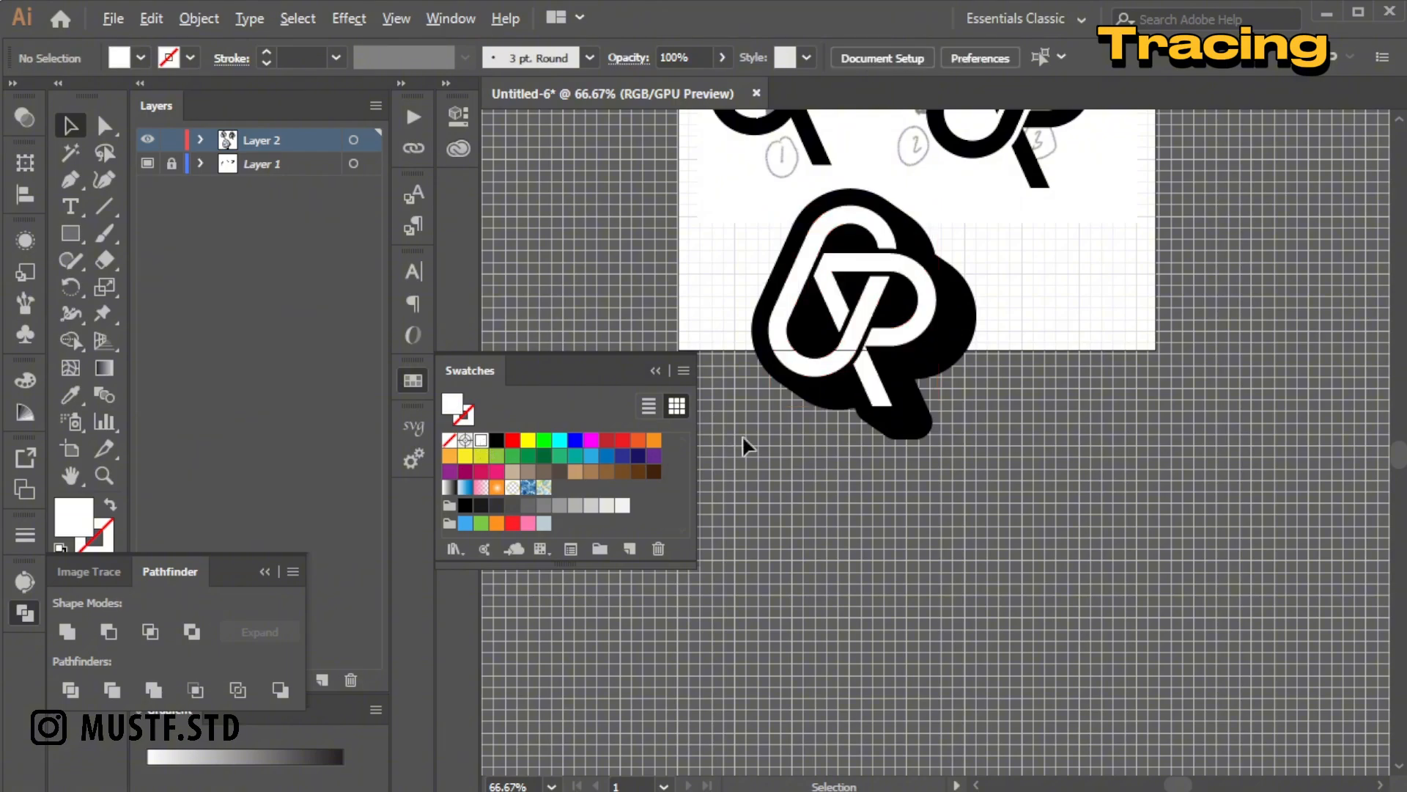
{"action": "scroll", "coordinate": [742, 434], "scroll_direction": "down", "scroll_amount": 3}
{"action": "scroll", "coordinate": [855, 402], "scroll_direction": "up", "scroll_amount": 2}
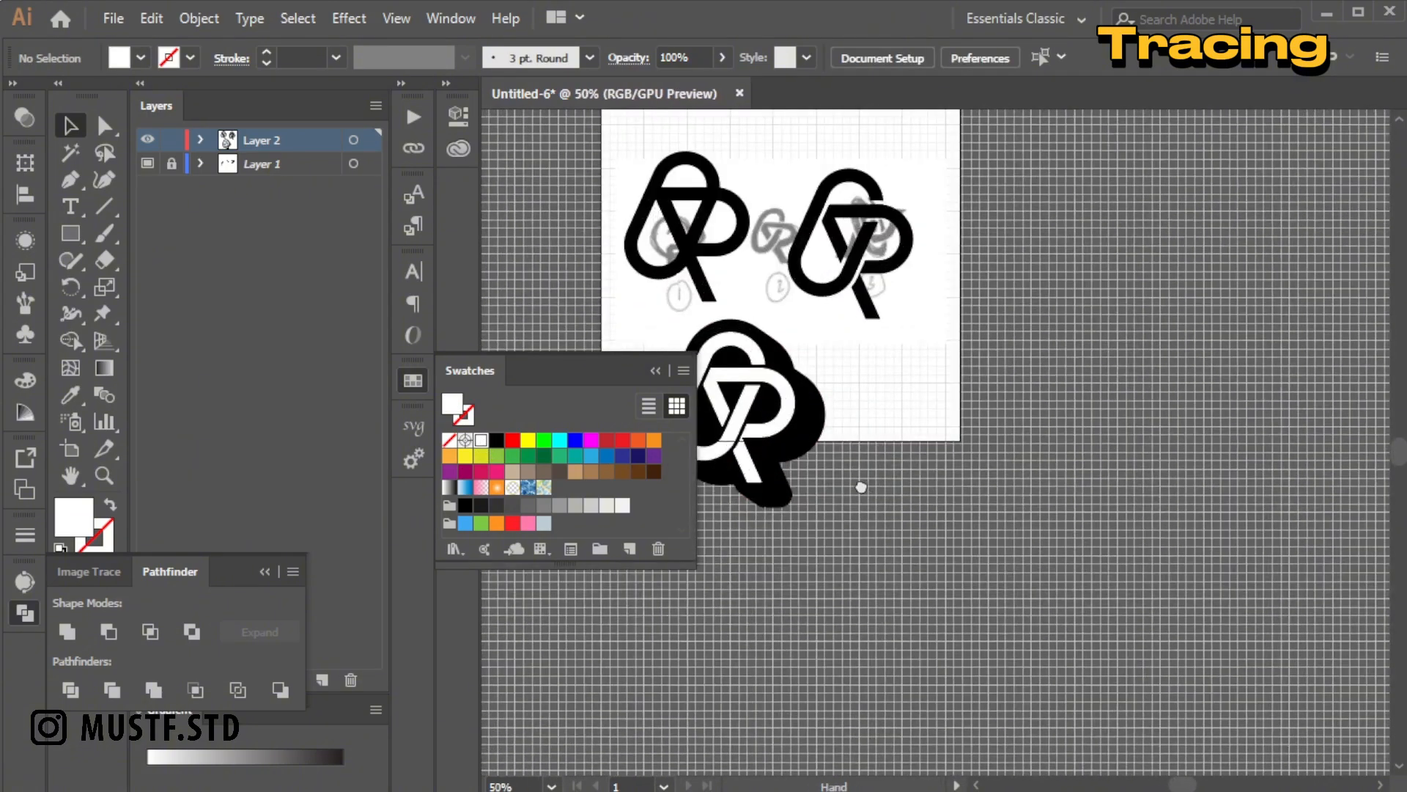
{"action": "left_click_drag", "start_coordinate": [862, 486], "coordinate": [1104, 440]}
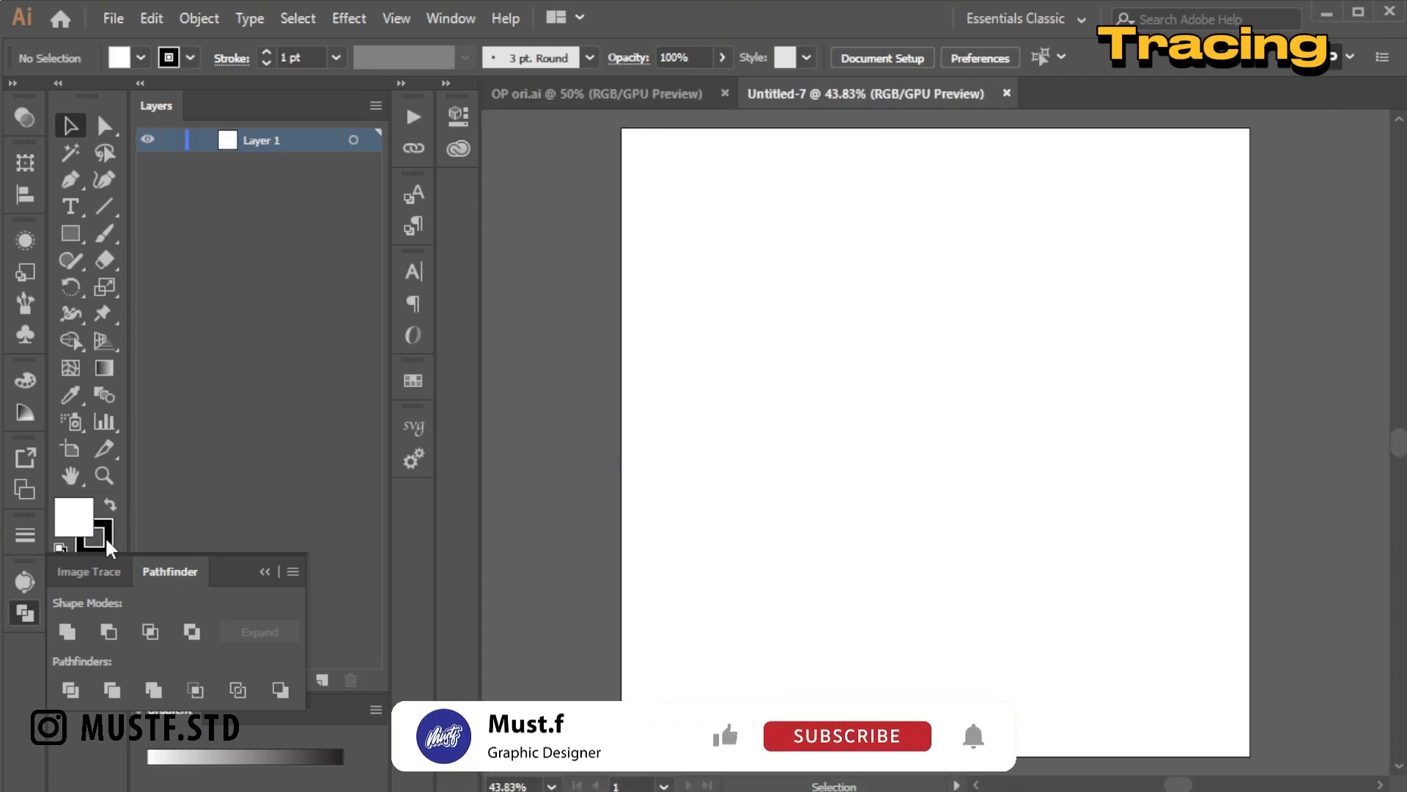
Draw a white rectangle without a stroke covering the whole artboard of the Untitled-7 document.
{"action": "key", "text": "F6"}
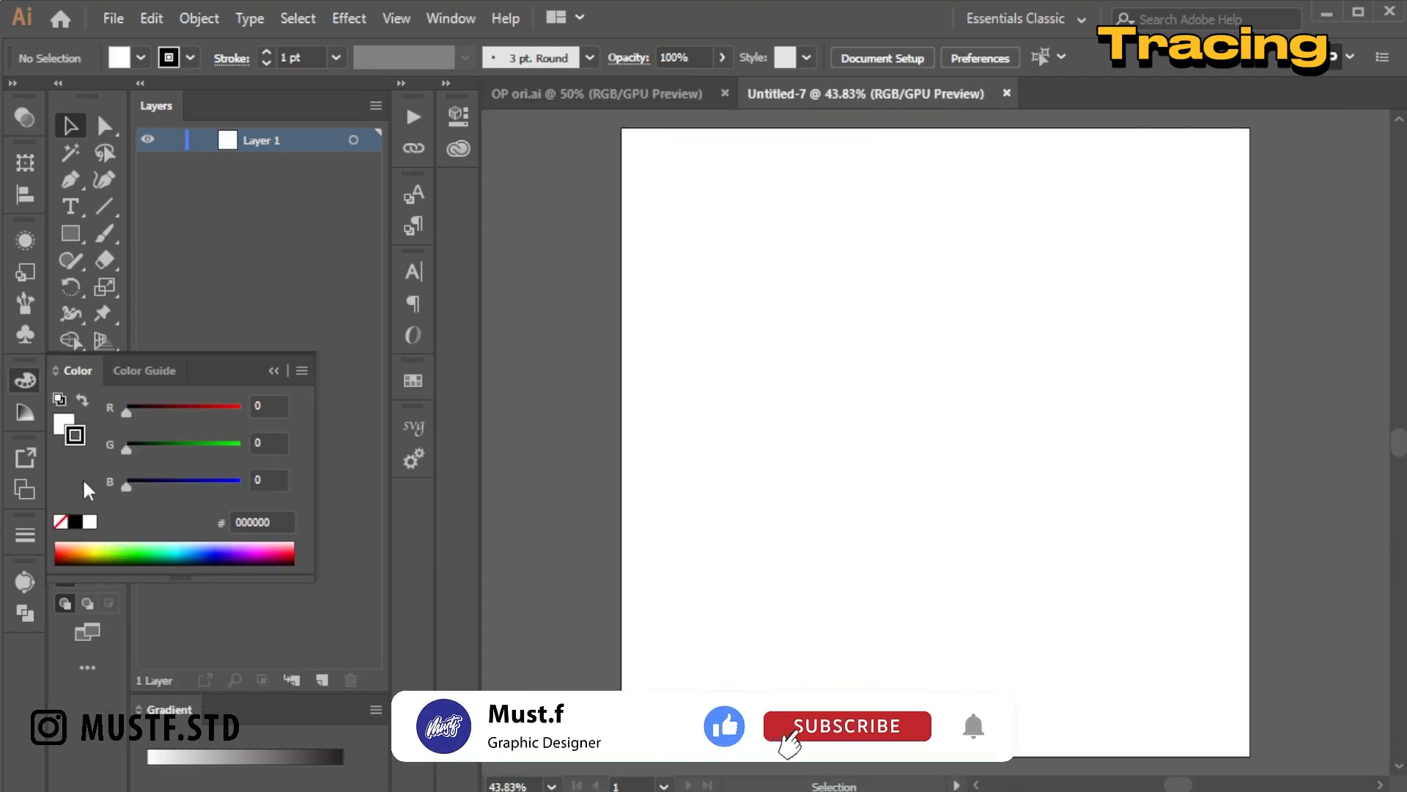
{"action": "left_click", "coordinate": [60, 521]}
{"action": "left_click", "coordinate": [71, 233]}
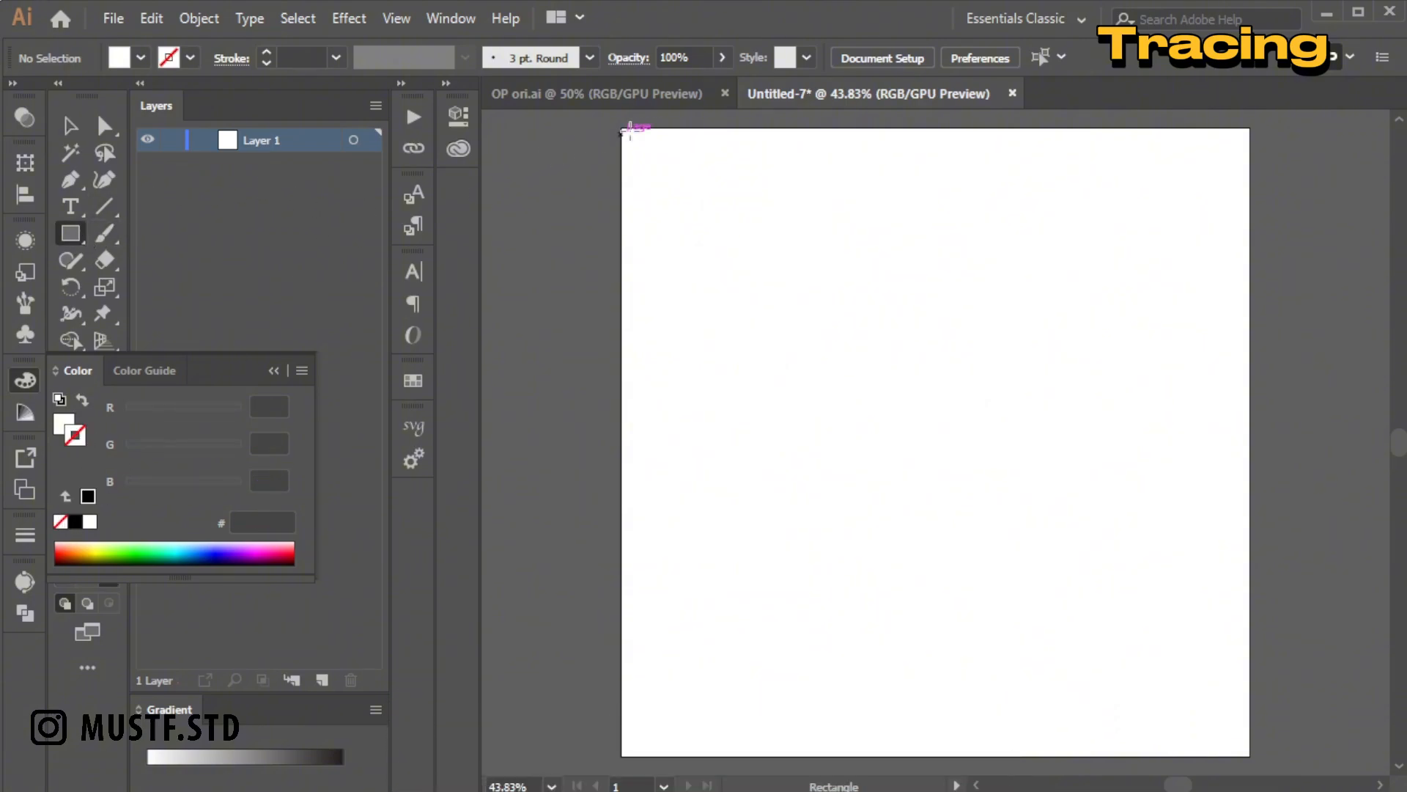
{"action": "left_click_drag", "start_coordinate": [622, 128], "coordinate": [1250, 757]}
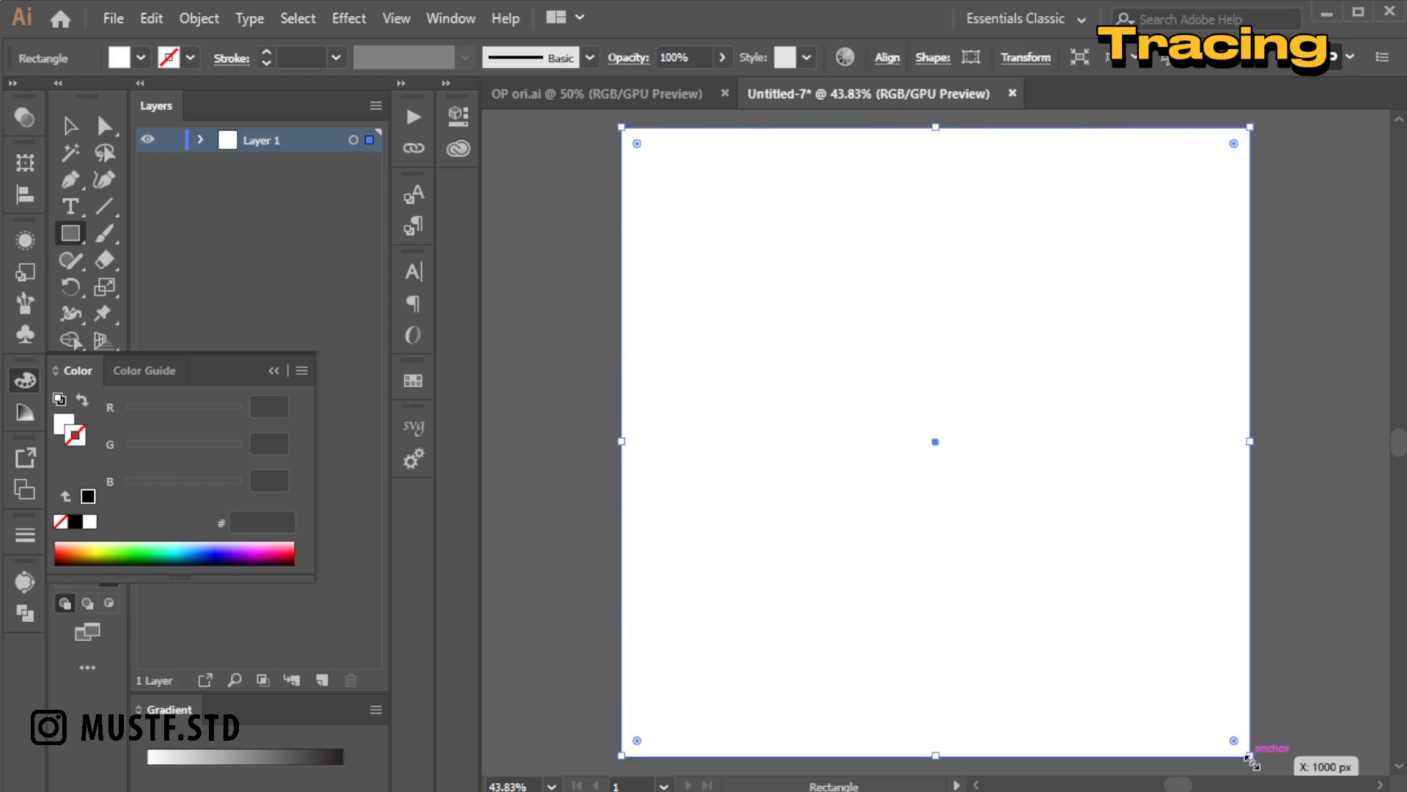
Bring the grouped sticker logo from OP ori.ai into Untitled-7 and enlarge it on the artboard.
{"action": "left_click", "coordinate": [514, 92]}
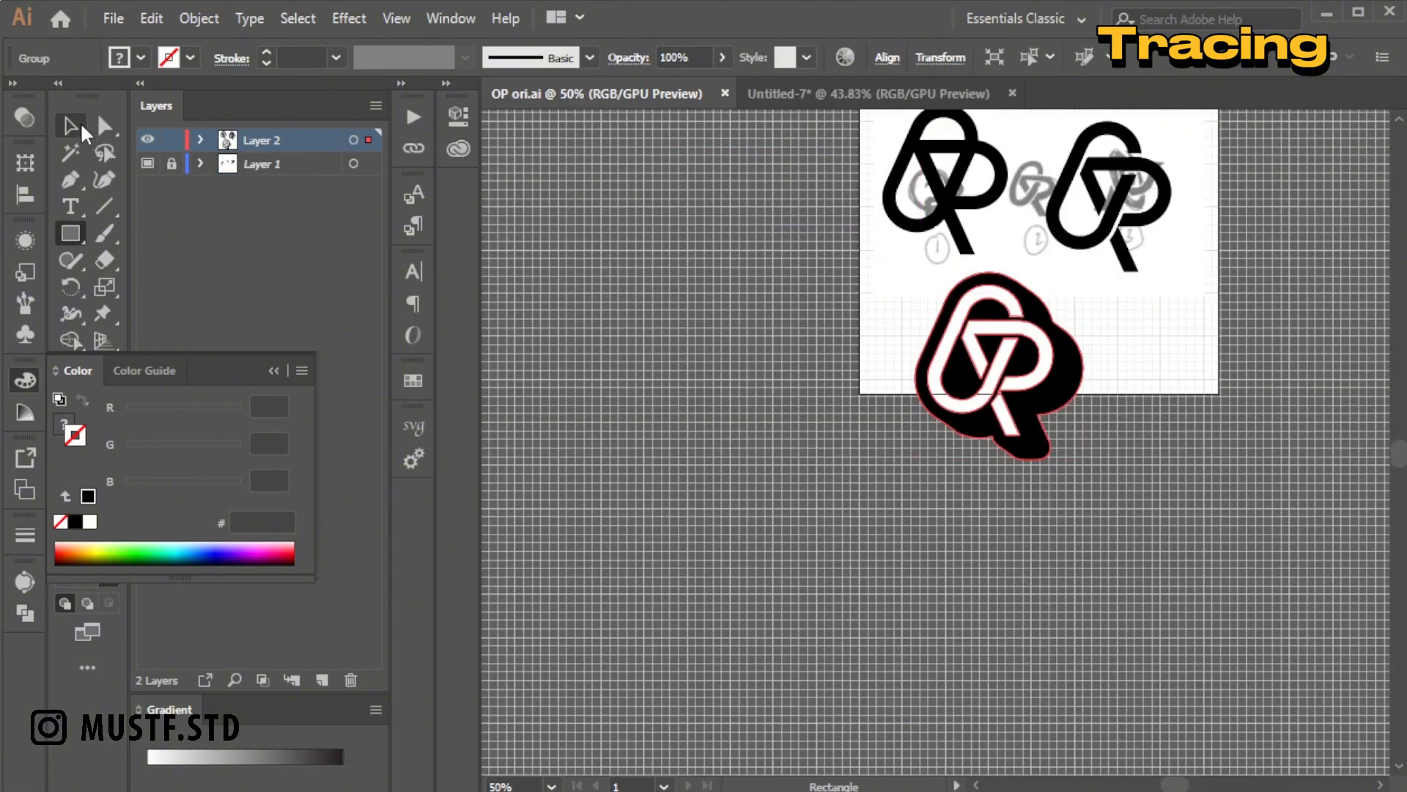
{"action": "left_click", "coordinate": [79, 129]}
{"action": "left_click_drag", "start_coordinate": [1066, 359], "coordinate": [935, 425]}
{"action": "left_click_drag", "start_coordinate": [828, 456], "coordinate": [756, 536]}
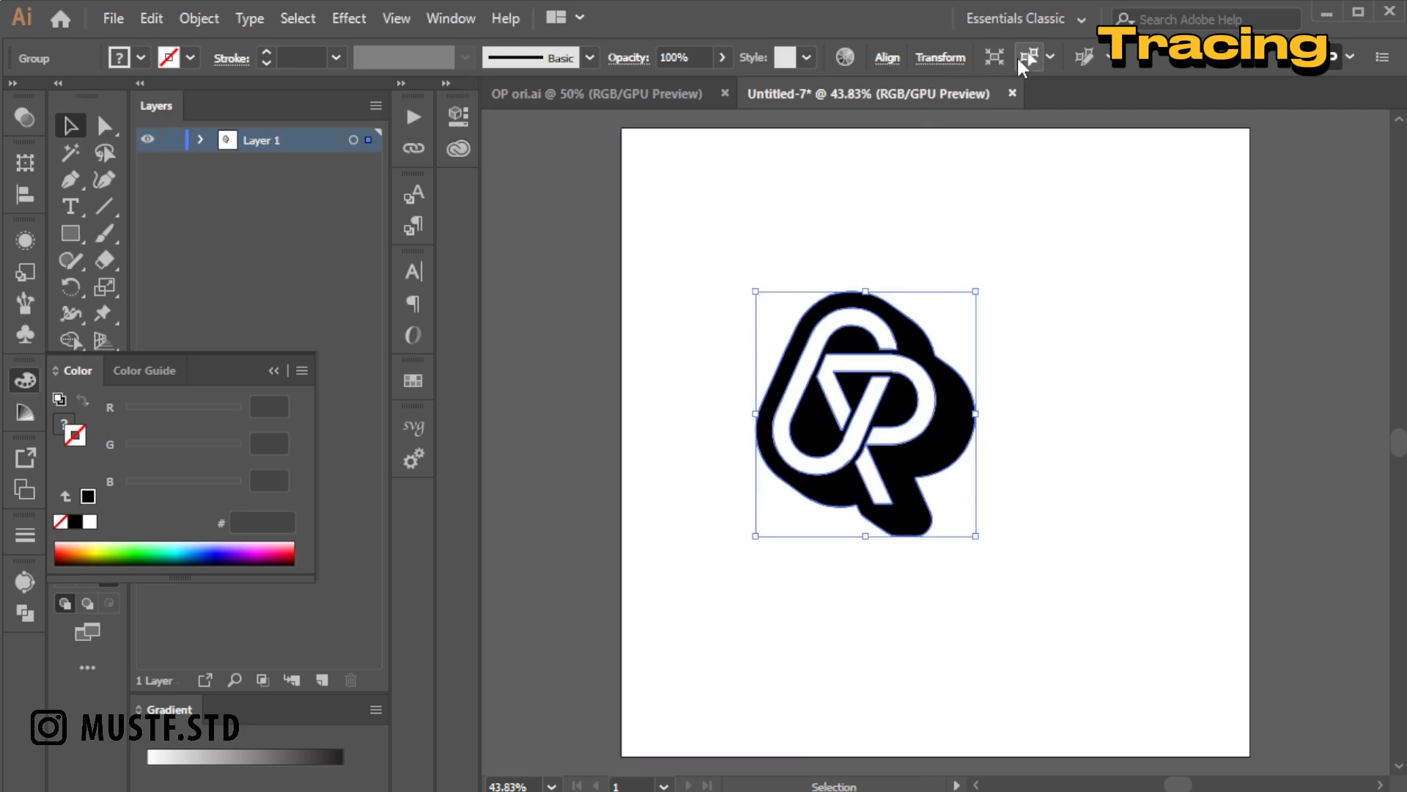
Center the sticker logo horizontally and vertically on the artboard.
{"action": "left_click", "coordinate": [887, 57]}
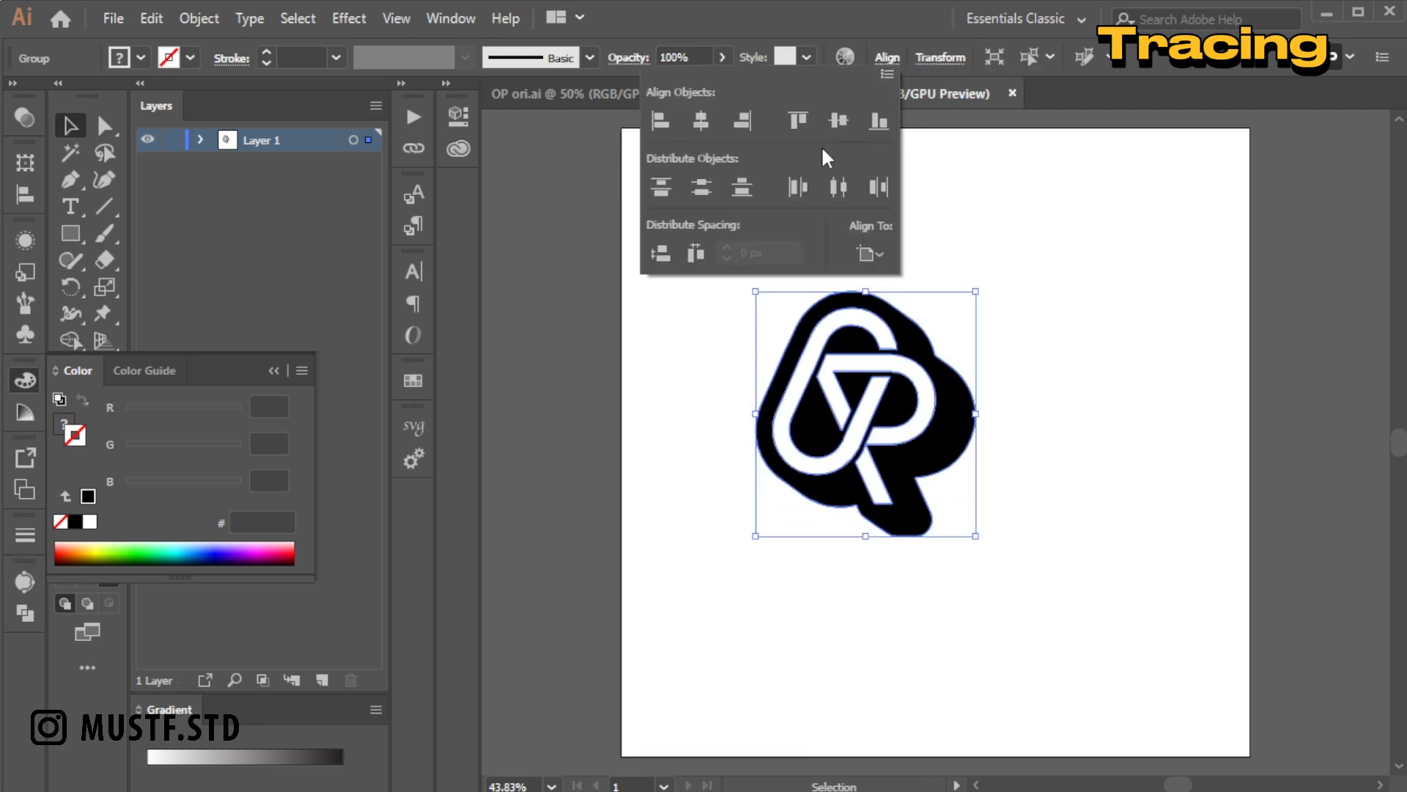
{"action": "left_click", "coordinate": [652, 120]}
{"action": "left_click", "coordinate": [702, 120]}
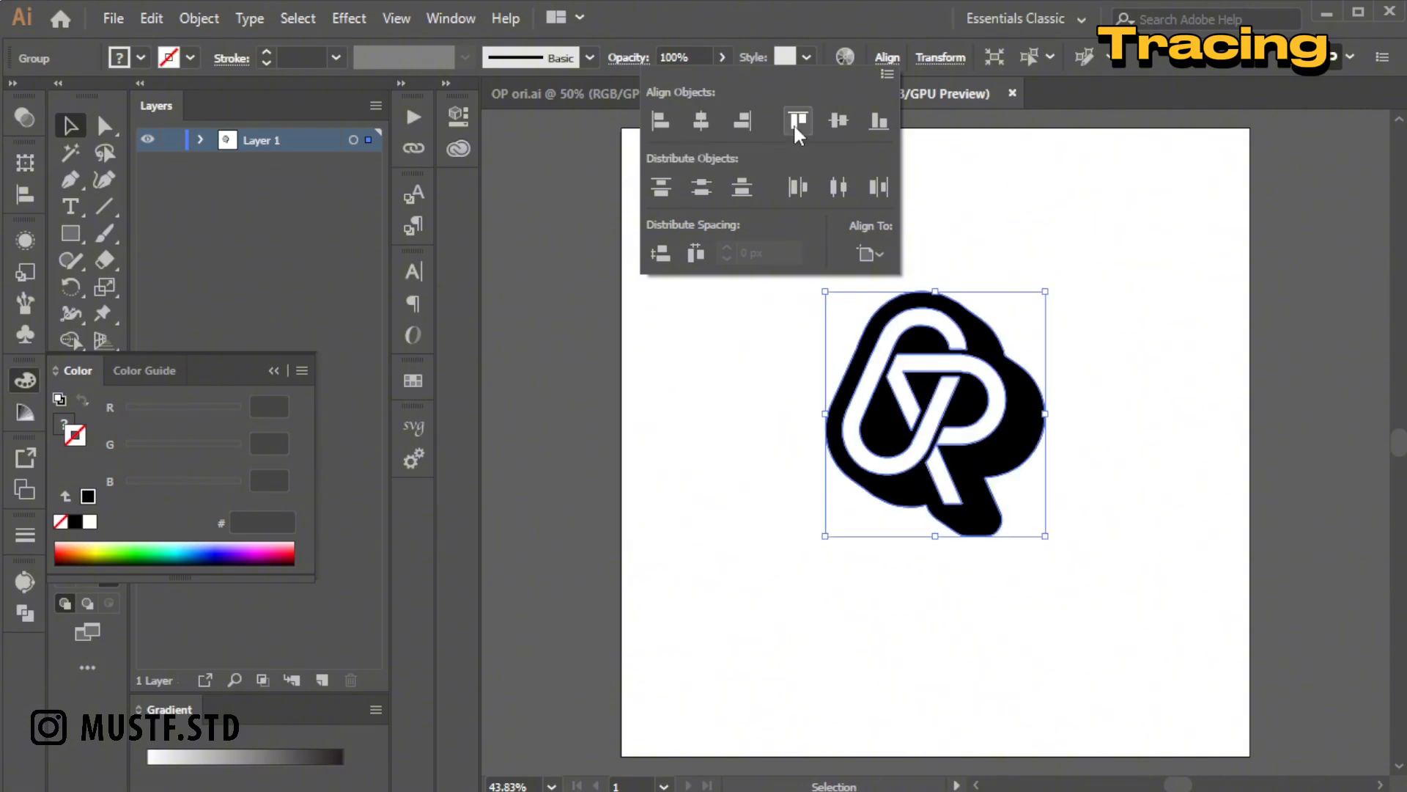
{"action": "left_click", "coordinate": [838, 121]}
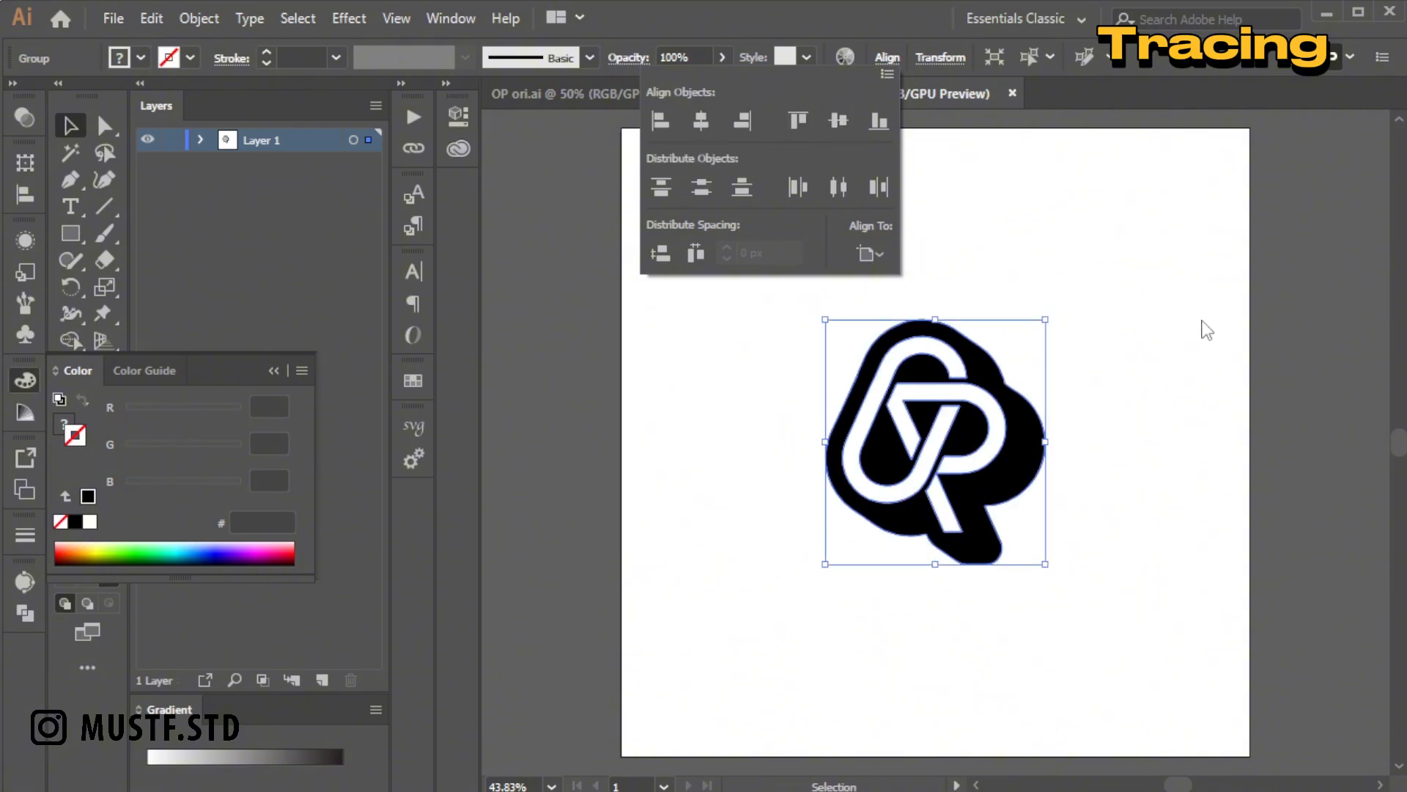
Enlarge the sticker logo slightly and center it on the artboard again in both directions.
{"action": "left_click", "coordinate": [1236, 255]}
{"action": "left_click_drag", "start_coordinate": [1054, 317], "coordinate": [1088, 272]}
{"action": "left_click", "coordinate": [887, 59]}
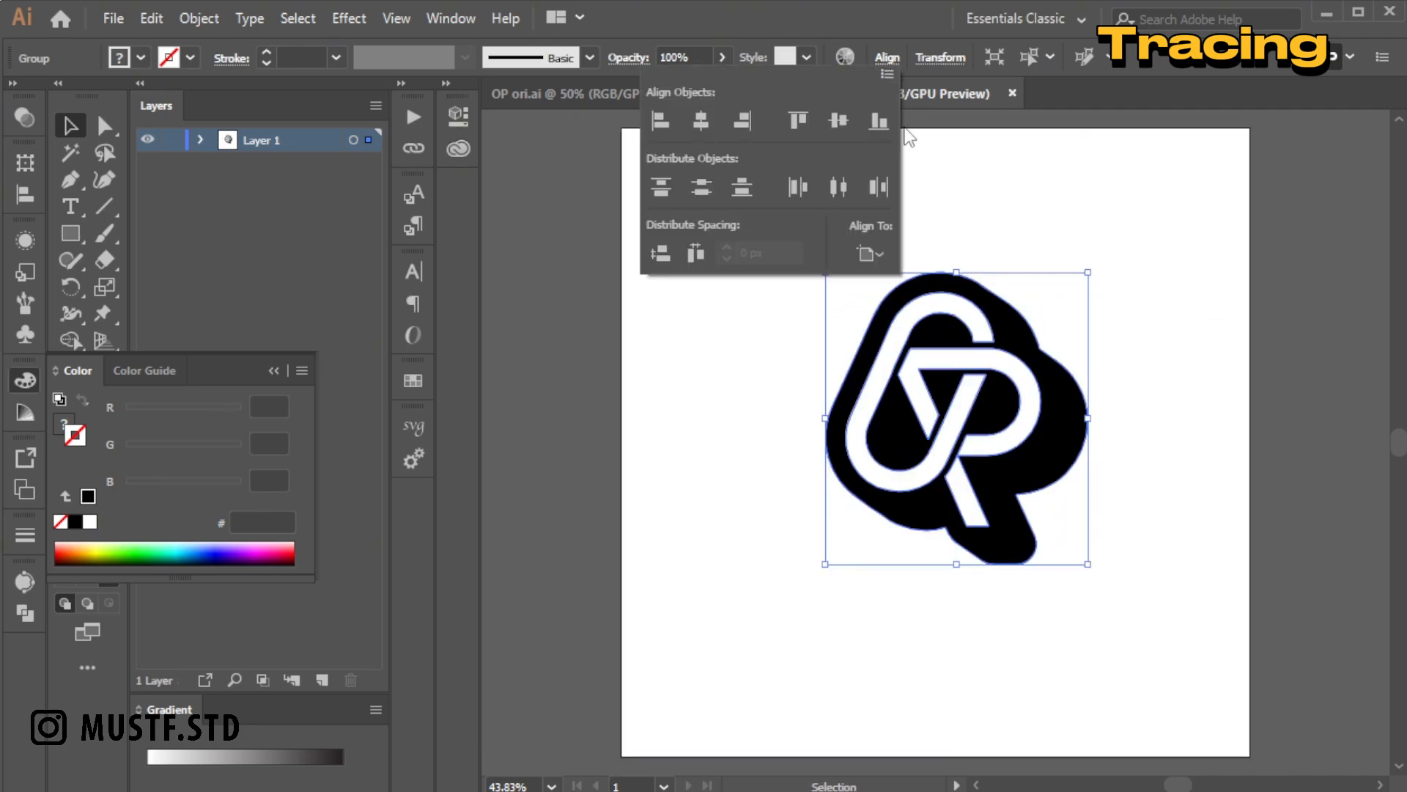
{"action": "left_click", "coordinate": [839, 120]}
{"action": "left_click", "coordinate": [701, 120]}
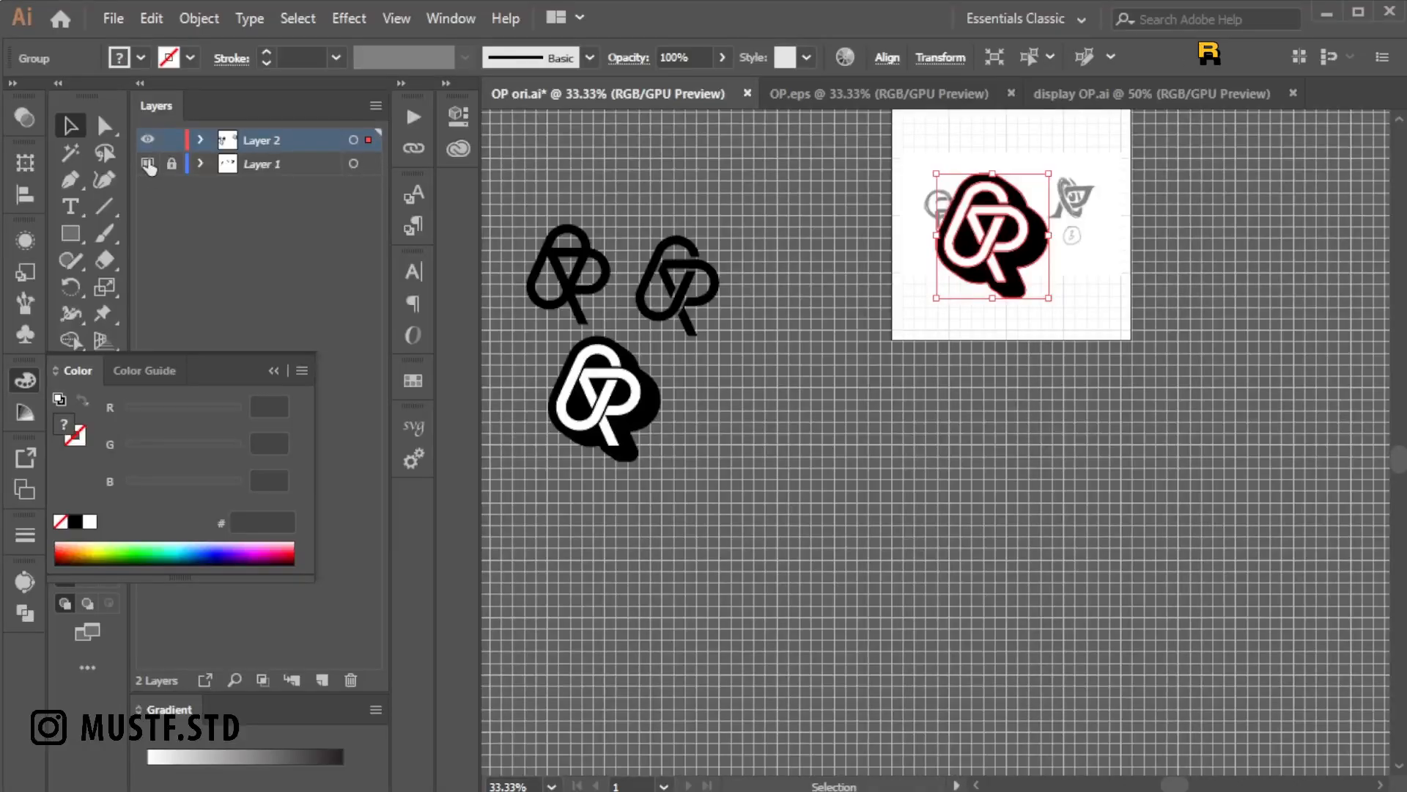
Ungroup the sticker logo on the OP ori.ai artboard and delete its thick black backing shape.
{"action": "scroll", "coordinate": [1055, 330], "scroll_direction": "up", "scroll_amount": 3}
{"action": "scroll", "coordinate": [1078, 469], "scroll_direction": "up", "scroll_amount": 3}
{"action": "left_click", "coordinate": [1089, 586]}
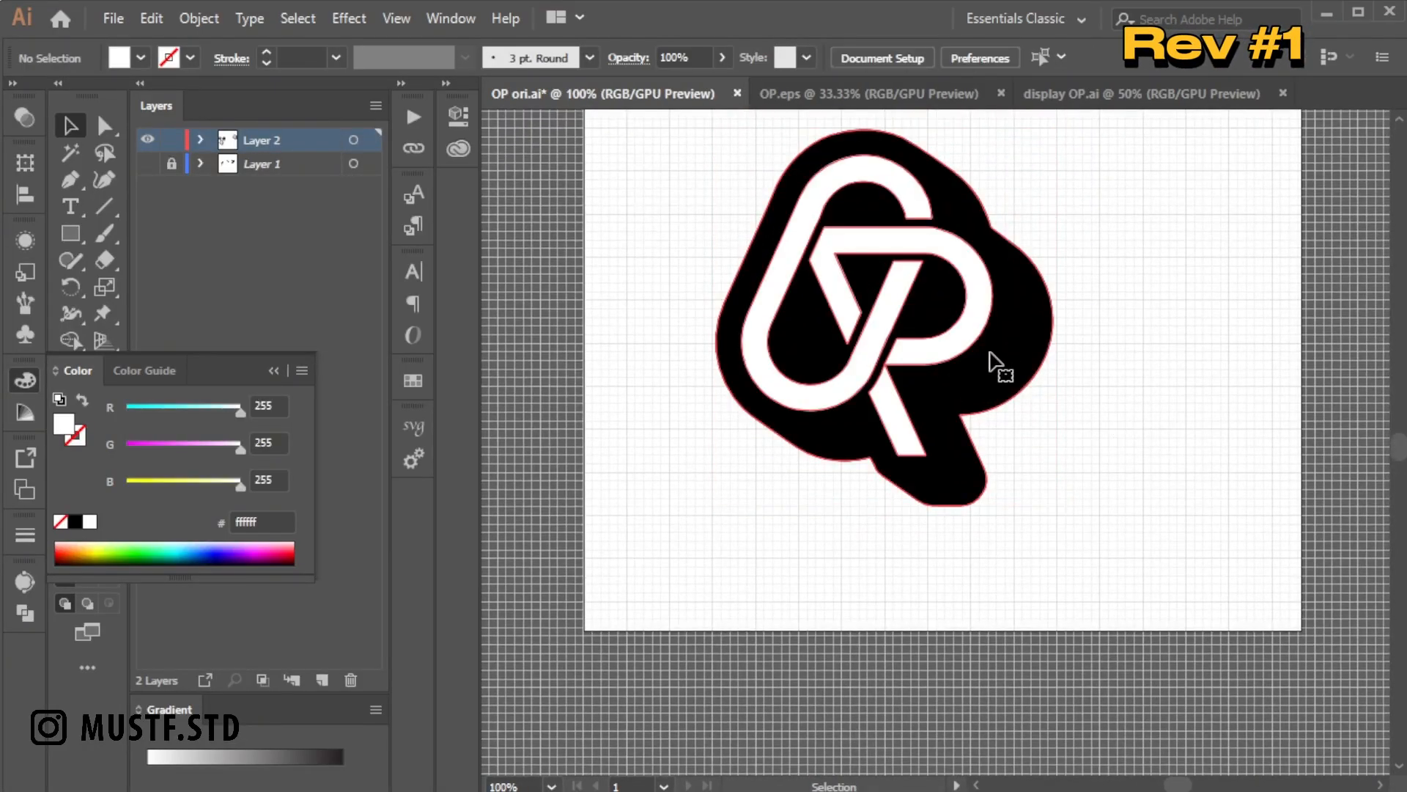
{"action": "right_click", "coordinate": [990, 353]}
{"action": "left_click", "coordinate": [1058, 538]}
{"action": "left_click", "coordinate": [1093, 506]}
{"action": "left_click", "coordinate": [1004, 406]}
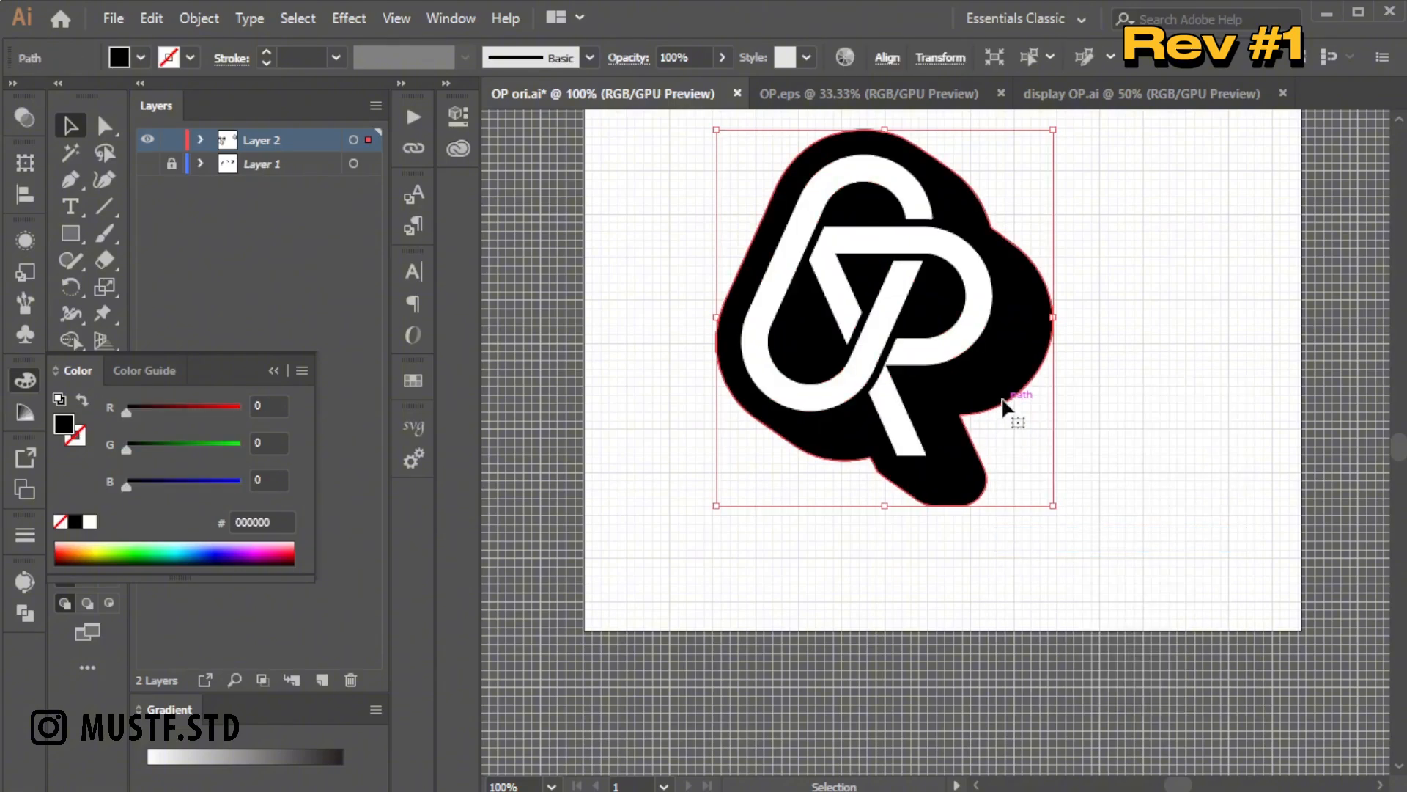
{"action": "key", "text": "Delete"}
Select all the white monogram pieces and group them.
{"action": "left_click", "coordinate": [976, 323]}
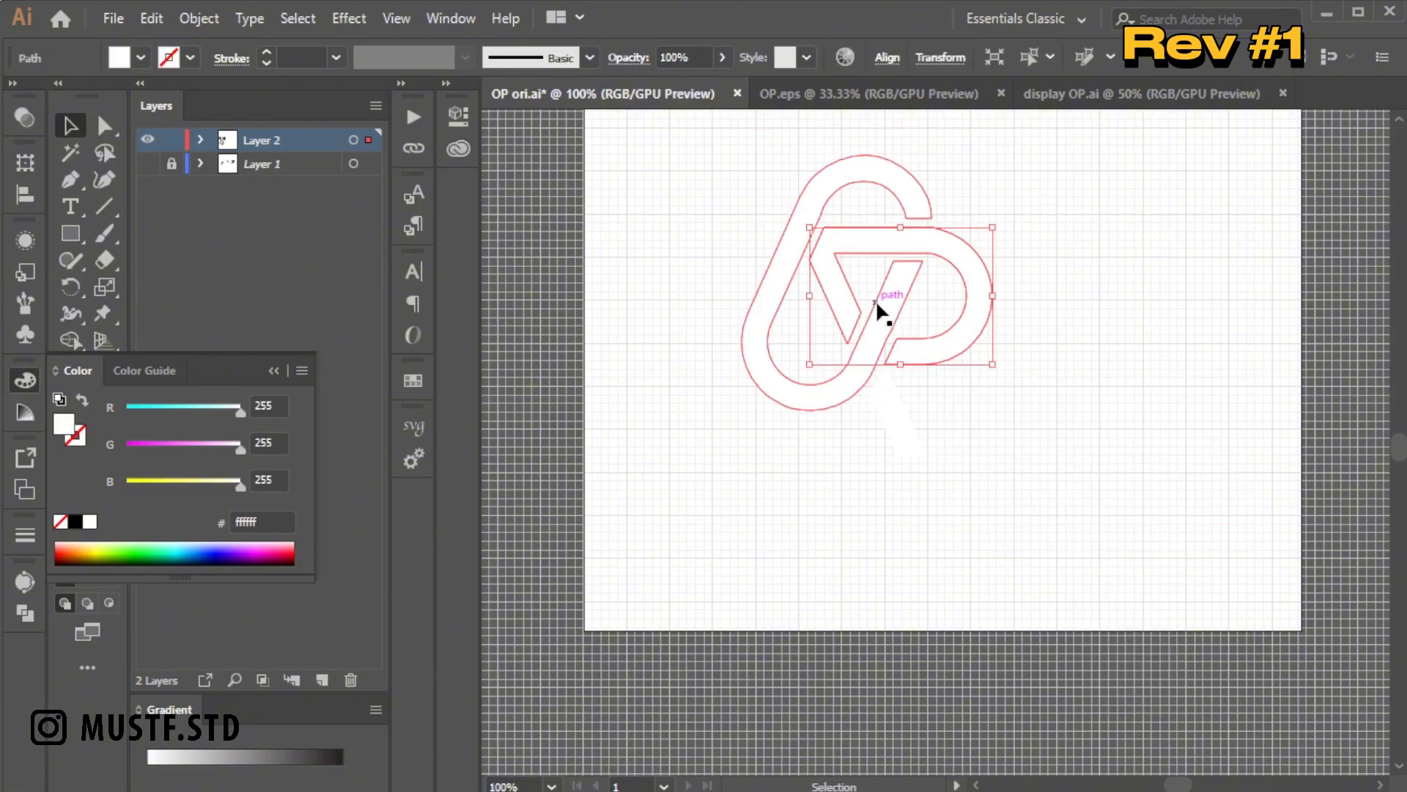
{"action": "left_click", "coordinate": [883, 317], "text": "shift"}
{"action": "left_click", "coordinate": [896, 416], "text": "shift"}
{"action": "right_click", "coordinate": [897, 417]}
{"action": "left_click", "coordinate": [951, 547]}
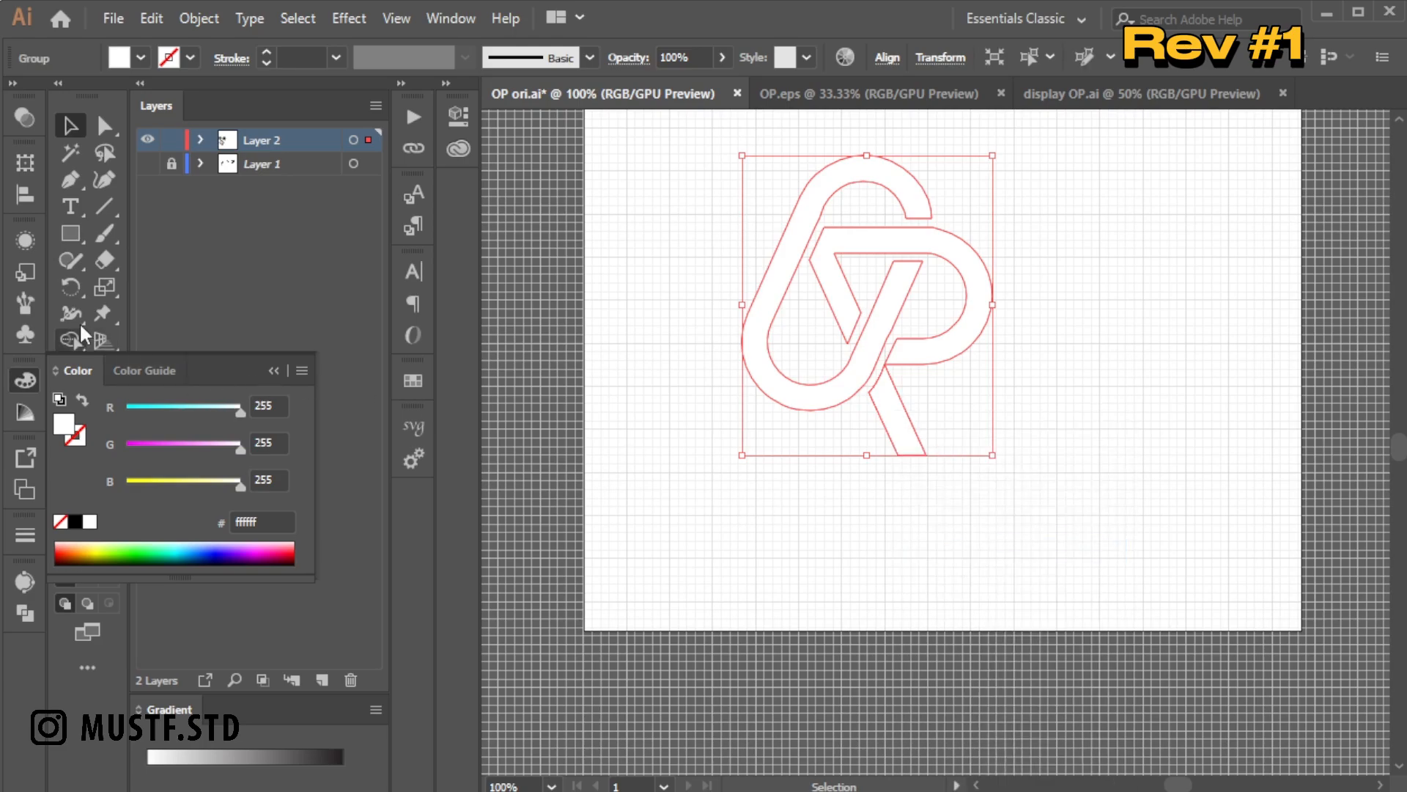
Offset the monogram's paths by 15 px with round joins and unite the offset shapes into one silhouette.
{"action": "left_click", "coordinate": [198, 19]}
{"action": "mouse_move", "coordinate": [304, 531]}
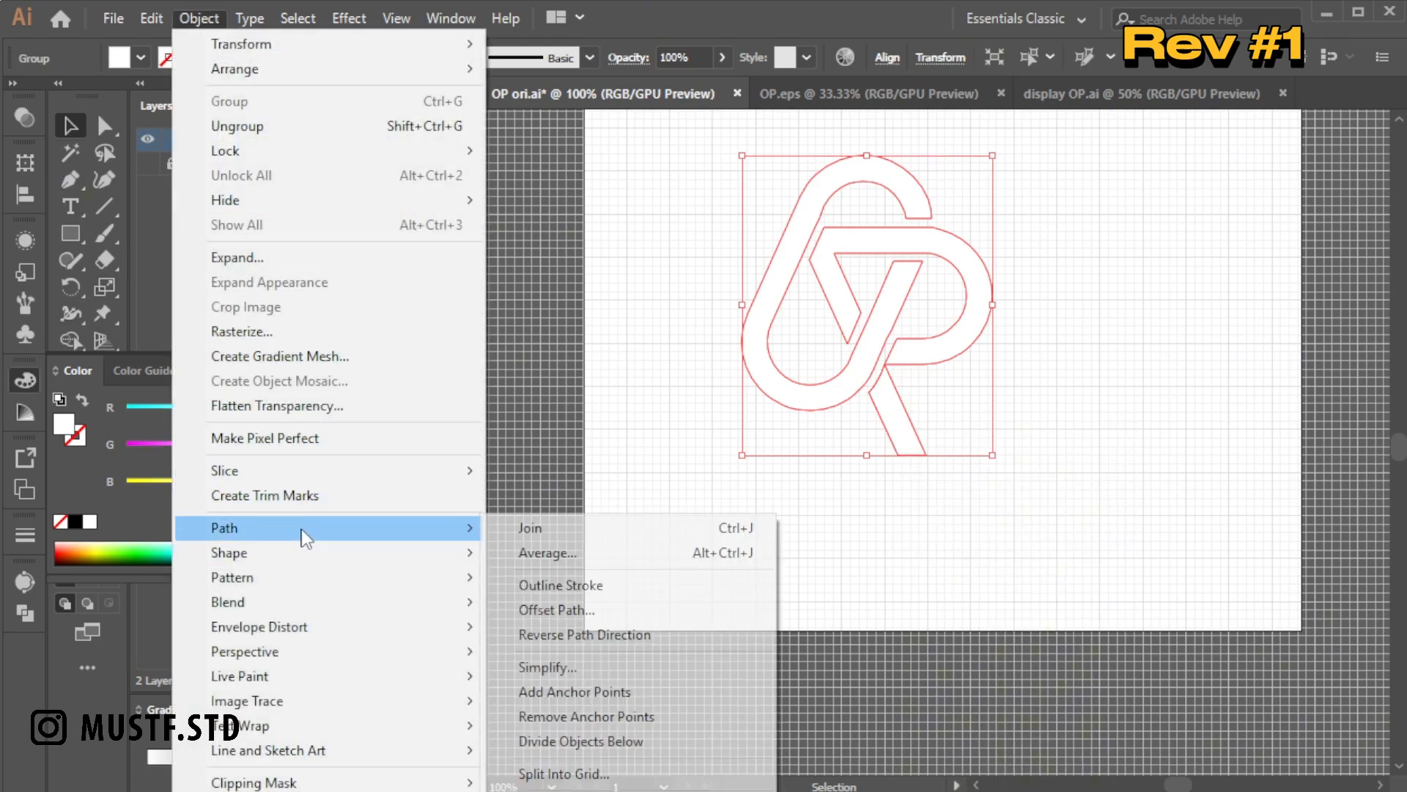
{"action": "left_click", "coordinate": [595, 608]}
{"action": "left_click", "coordinate": [153, 568]}
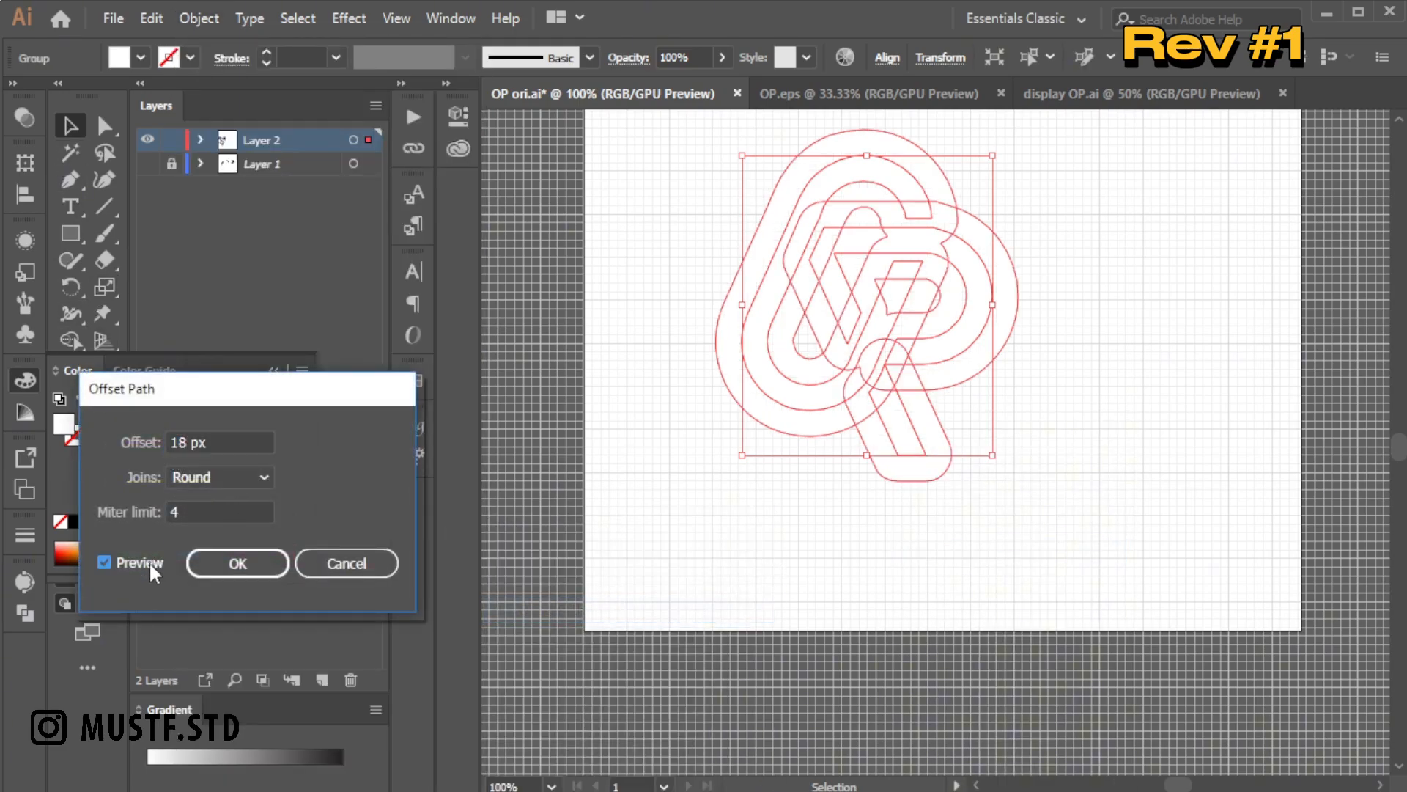
{"action": "left_click", "coordinate": [188, 443]}
{"action": "key", "text": "BackSpace"}
{"action": "type", "text": "5"}
{"action": "left_click", "coordinate": [147, 563]}
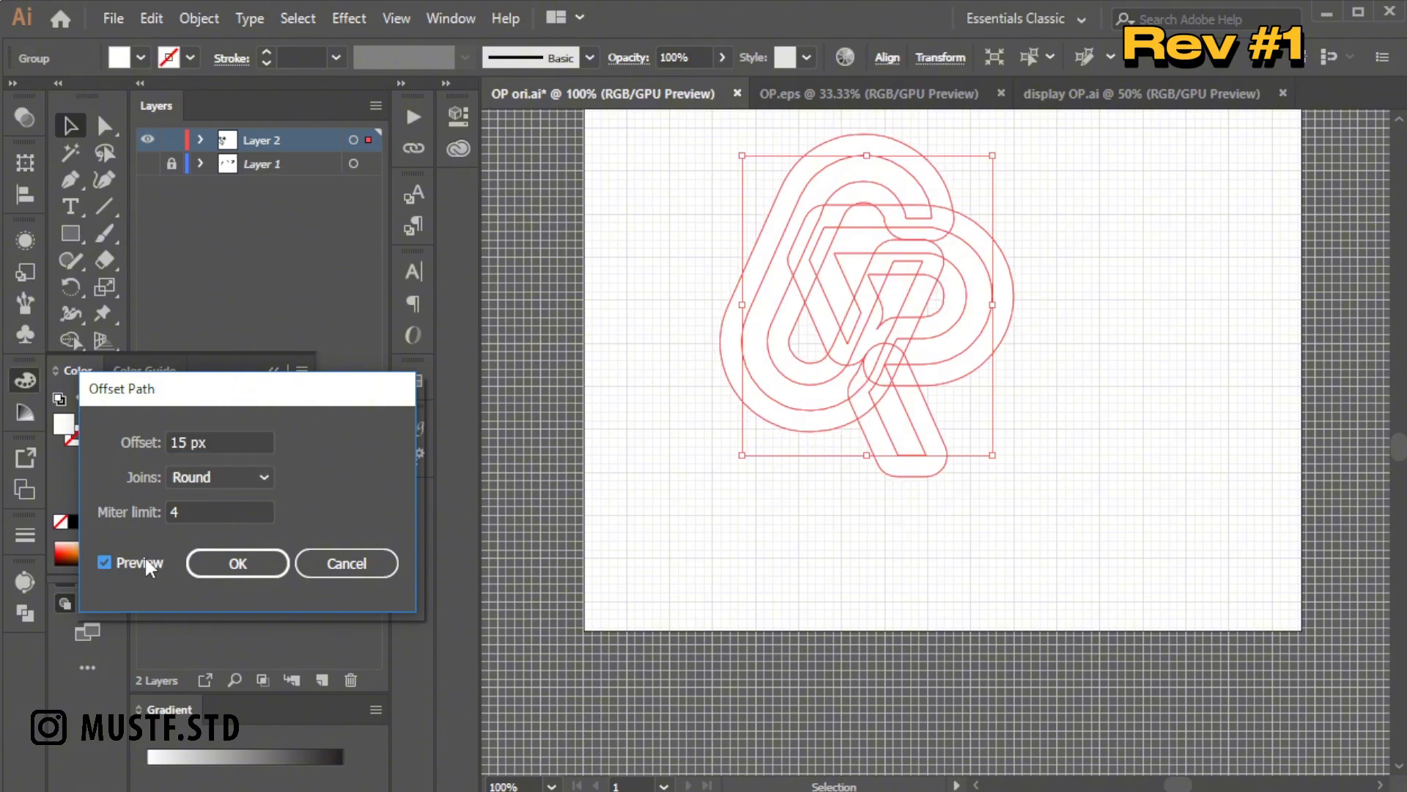
{"action": "left_click", "coordinate": [215, 572]}
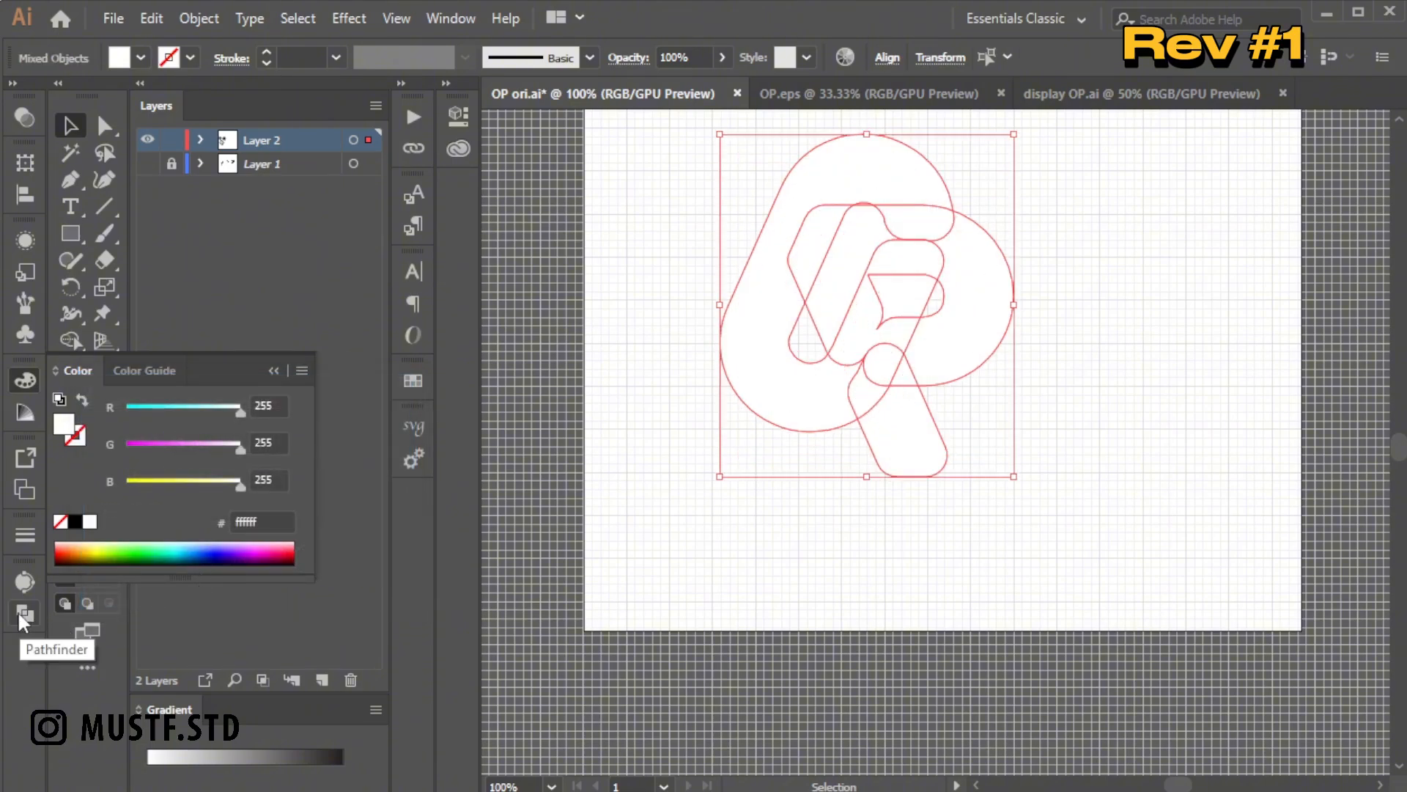
{"action": "left_click", "coordinate": [18, 614]}
{"action": "left_click", "coordinate": [68, 631]}
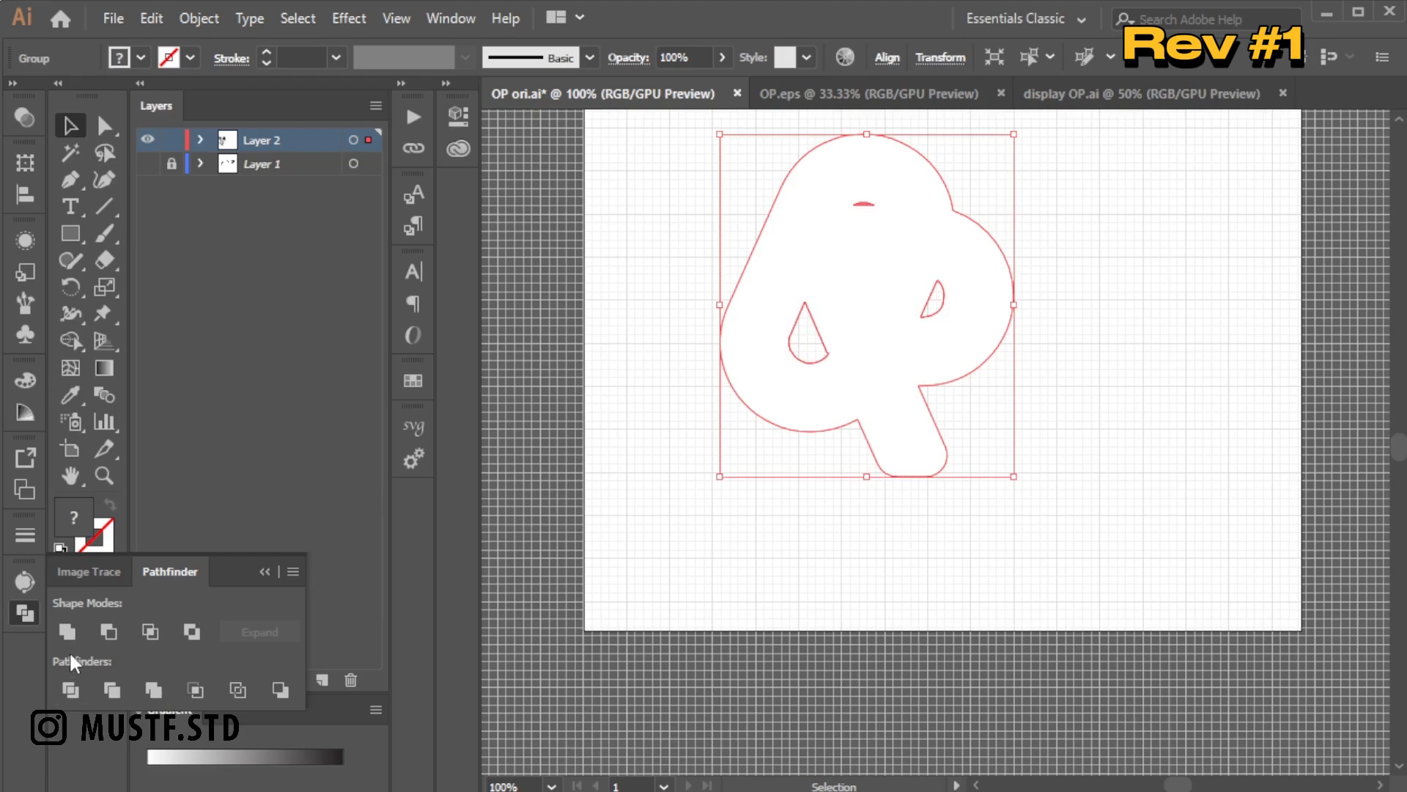
Place a copy of the silhouette slightly down and to the right of the original.
{"action": "left_click_drag", "start_coordinate": [939, 387], "coordinate": [956, 404]}
{"action": "left_click", "coordinate": [792, 184], "text": "shift"}
{"action": "left_click", "coordinate": [1060, 210]}
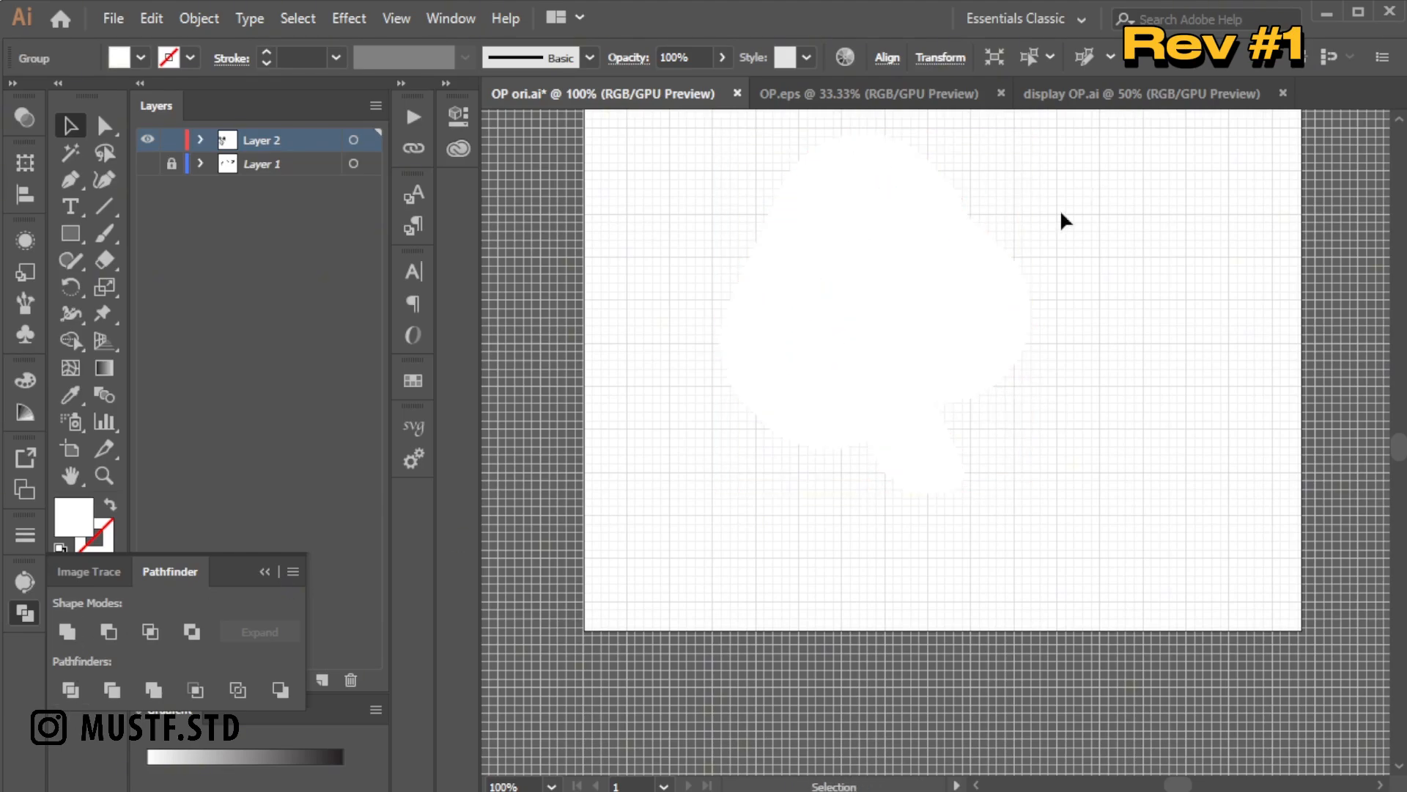
Ungroup the doubled silhouette and unite its front and back outlines into a single shape.
{"action": "right_click", "coordinate": [1002, 305]}
{"action": "left_click", "coordinate": [1059, 493]}
{"action": "left_click", "coordinate": [1021, 402]}
{"action": "left_click", "coordinate": [1005, 364]}
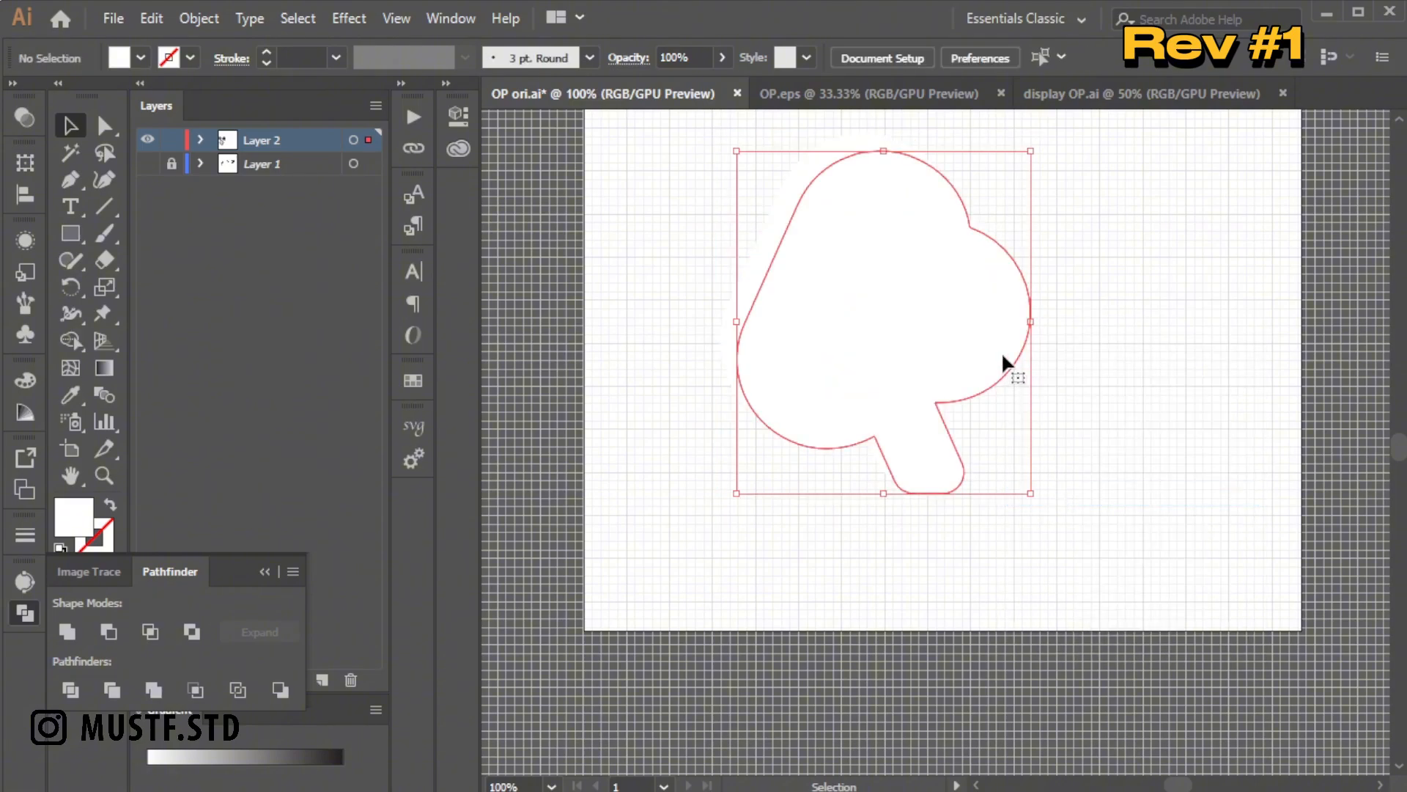
{"action": "left_click", "coordinate": [982, 227], "text": "shift"}
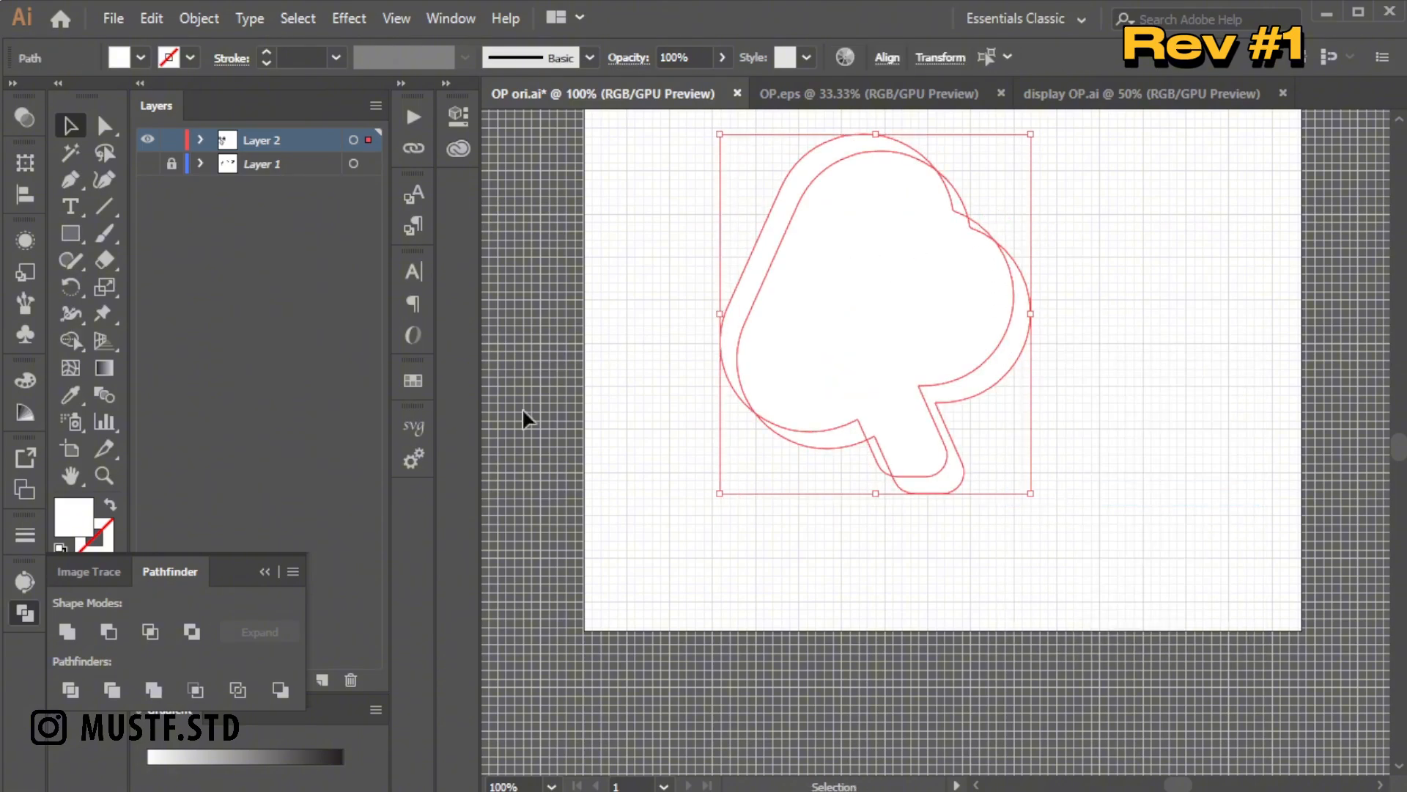
{"action": "left_click", "coordinate": [67, 632]}
Fill the united silhouette with black and send it to the back, behind the monogram.
{"action": "right_click", "coordinate": [1015, 336]}
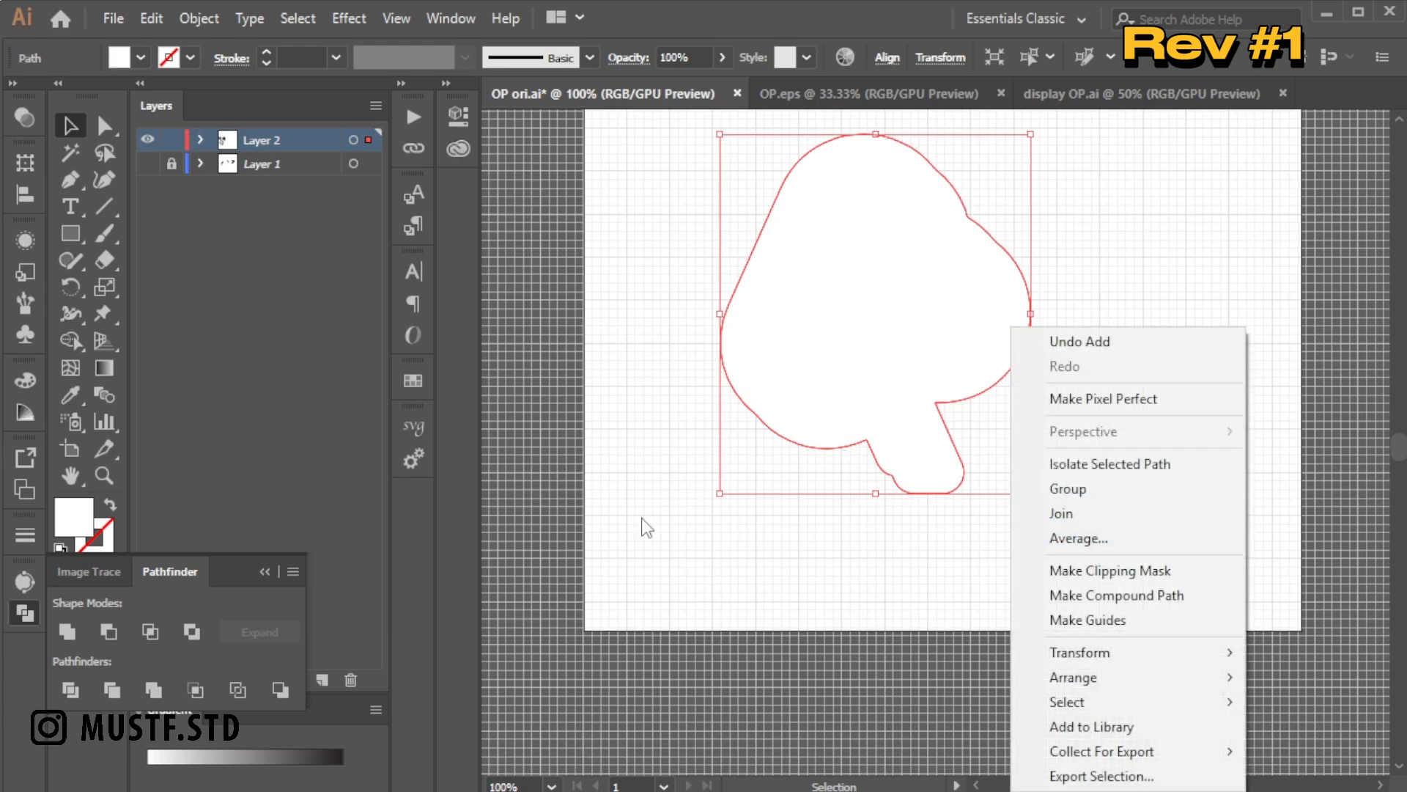
{"action": "left_click", "coordinate": [413, 381]}
{"action": "left_click", "coordinate": [497, 439]}
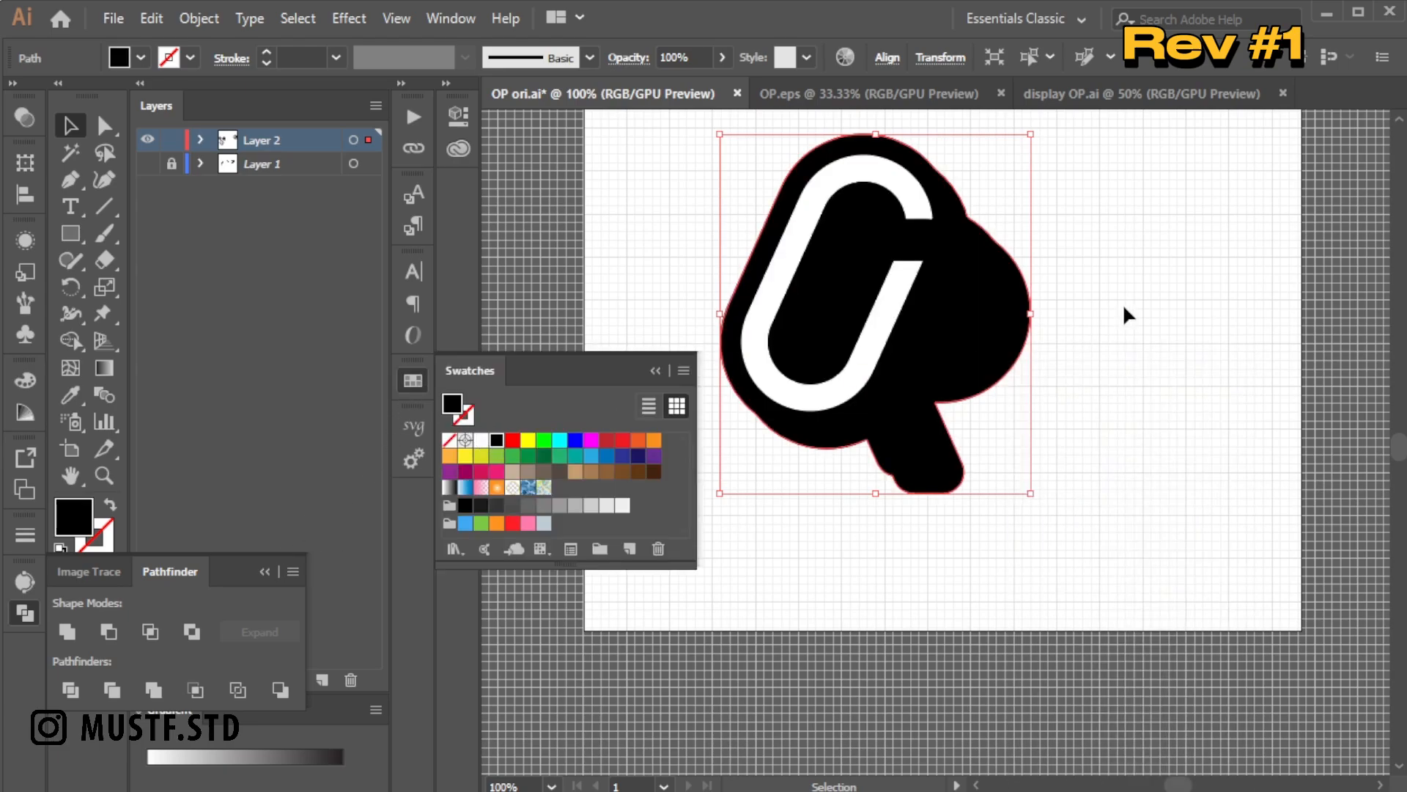
{"action": "right_click", "coordinate": [1031, 317]}
{"action": "mouse_move", "coordinate": [1048, 669]}
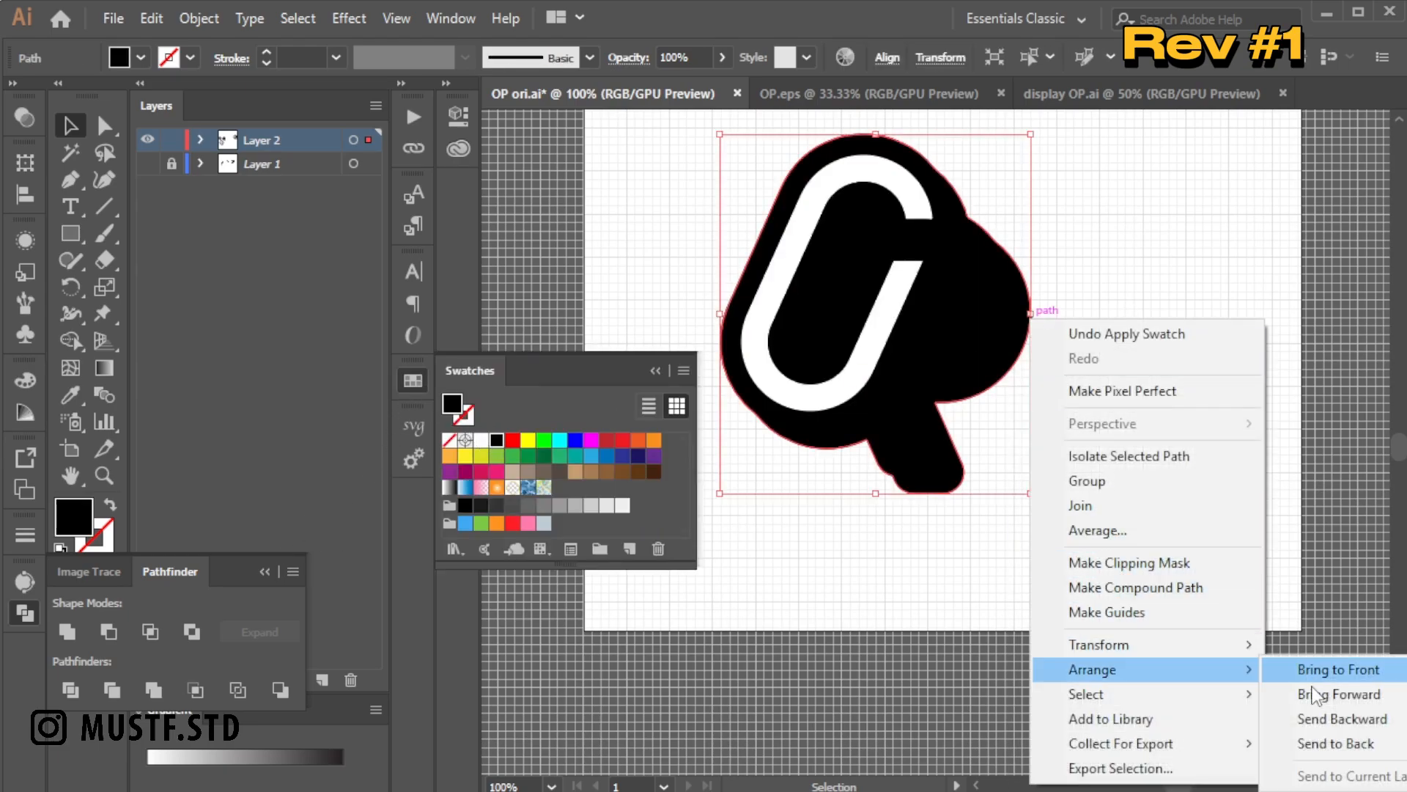
{"action": "left_click", "coordinate": [1336, 743]}
{"action": "left_click", "coordinate": [1246, 632]}
Smooth the lower-left corner of the silhouette's leg by removing the extra anchor point and adjusting the curve handle.
{"action": "scroll", "coordinate": [843, 385], "scroll_direction": "down", "scroll_amount": 2}
{"action": "left_click", "coordinate": [72, 182]}
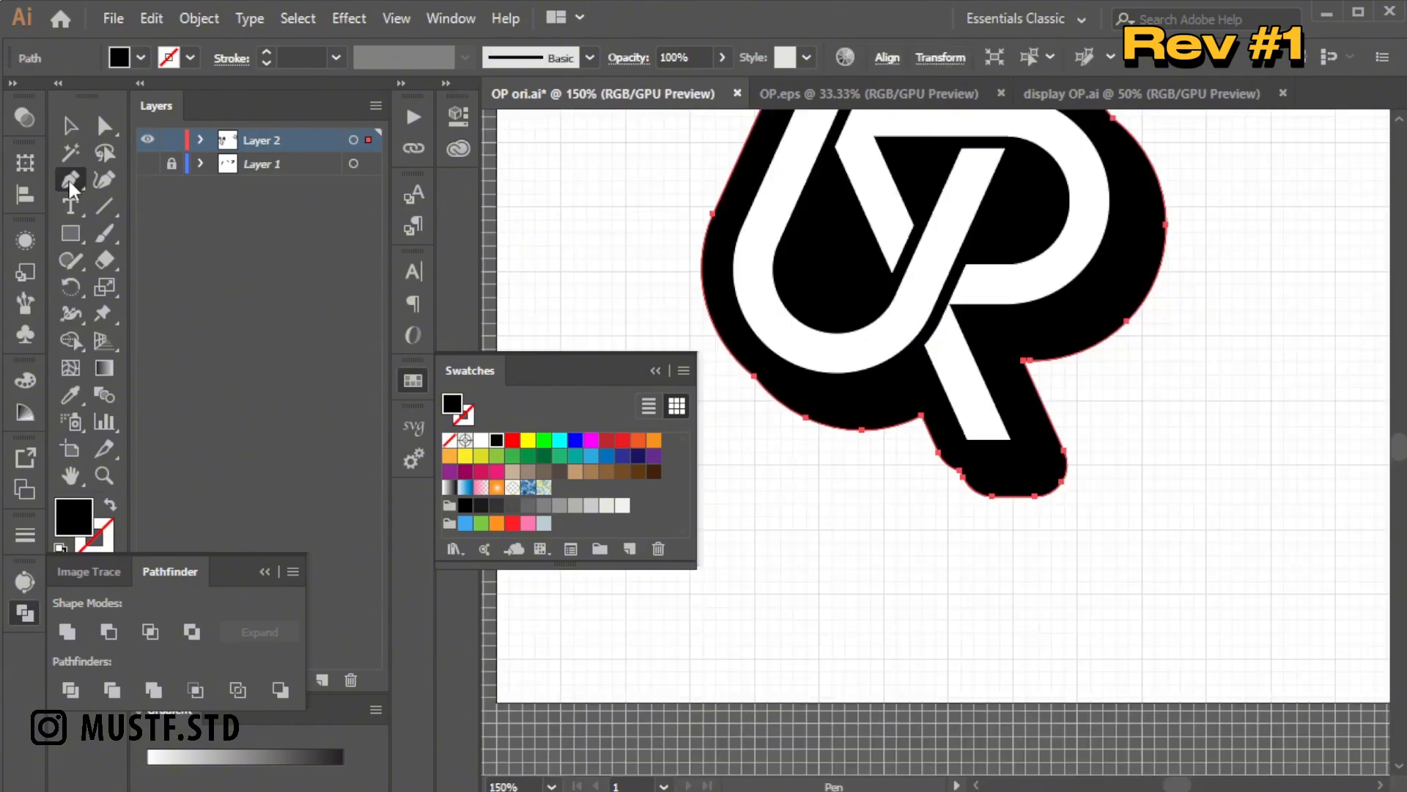
{"action": "scroll", "coordinate": [949, 486], "scroll_direction": "up", "scroll_amount": 4}
{"action": "left_click", "coordinate": [998, 471]}
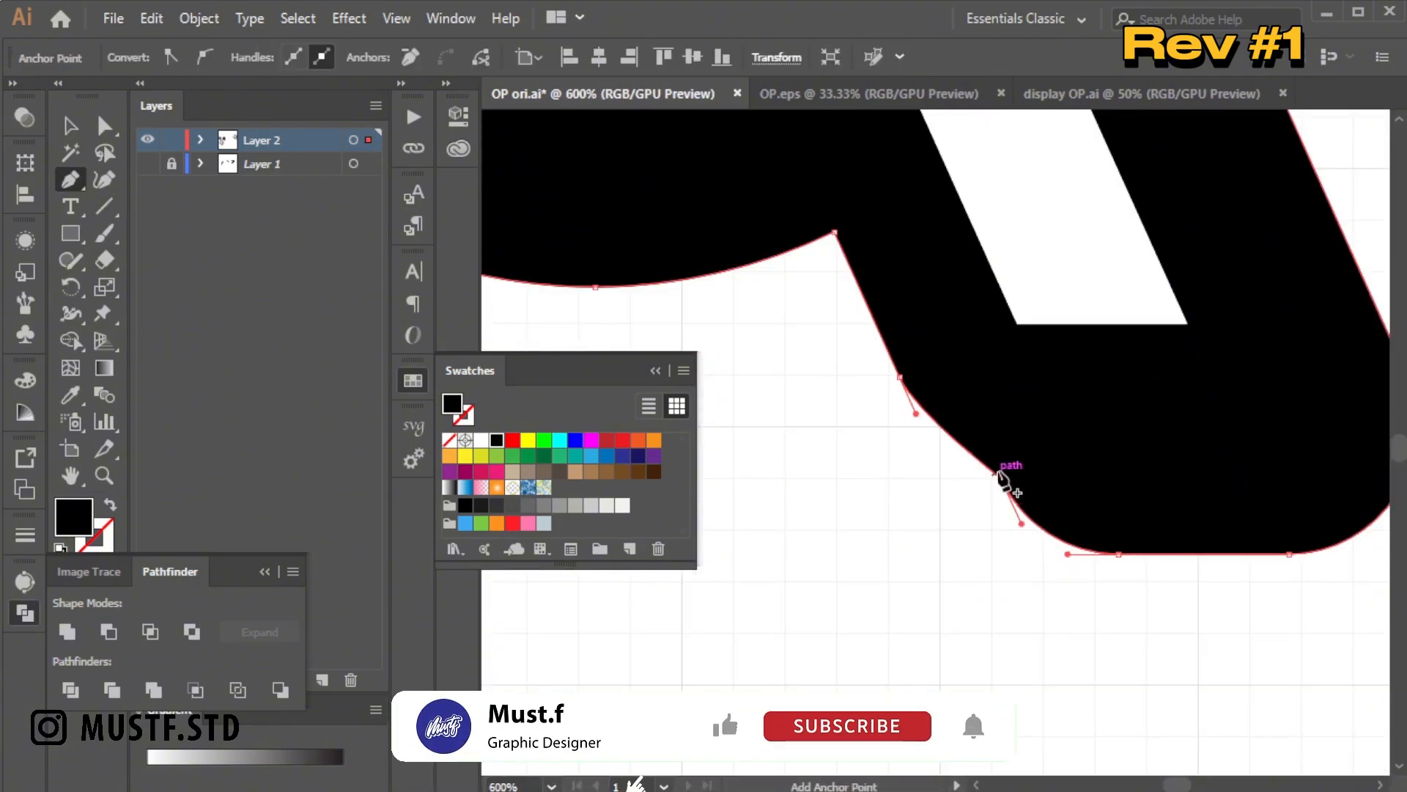
{"action": "left_click", "coordinate": [1001, 476]}
{"action": "left_click_drag", "start_coordinate": [1068, 553], "coordinate": [1019, 546]}
{"action": "scroll", "coordinate": [1027, 534], "scroll_direction": "down", "scroll_amount": 4}
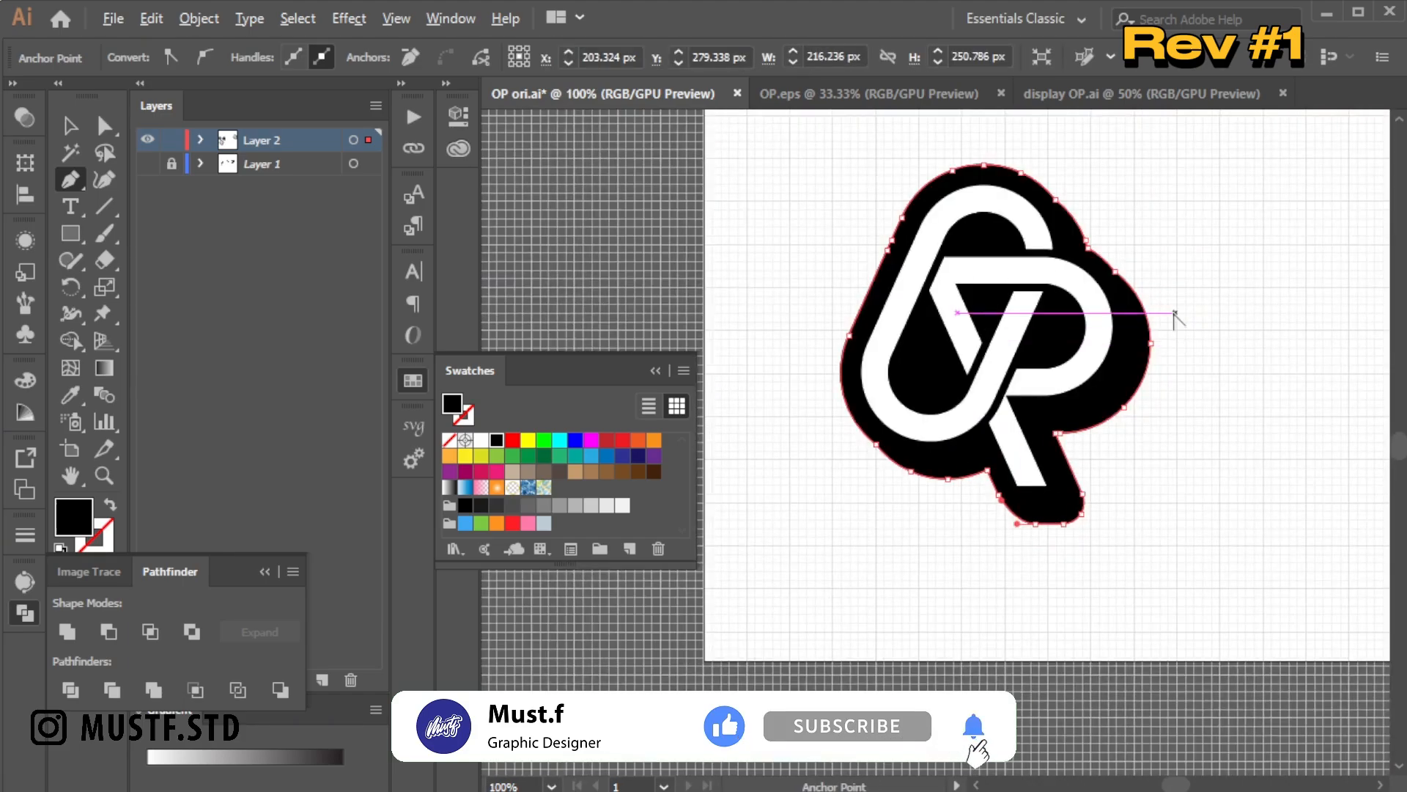
{"action": "scroll", "coordinate": [1168, 314], "scroll_direction": "up", "scroll_amount": 2}
{"action": "scroll", "coordinate": [744, 546], "scroll_direction": "down", "scroll_amount": 4}
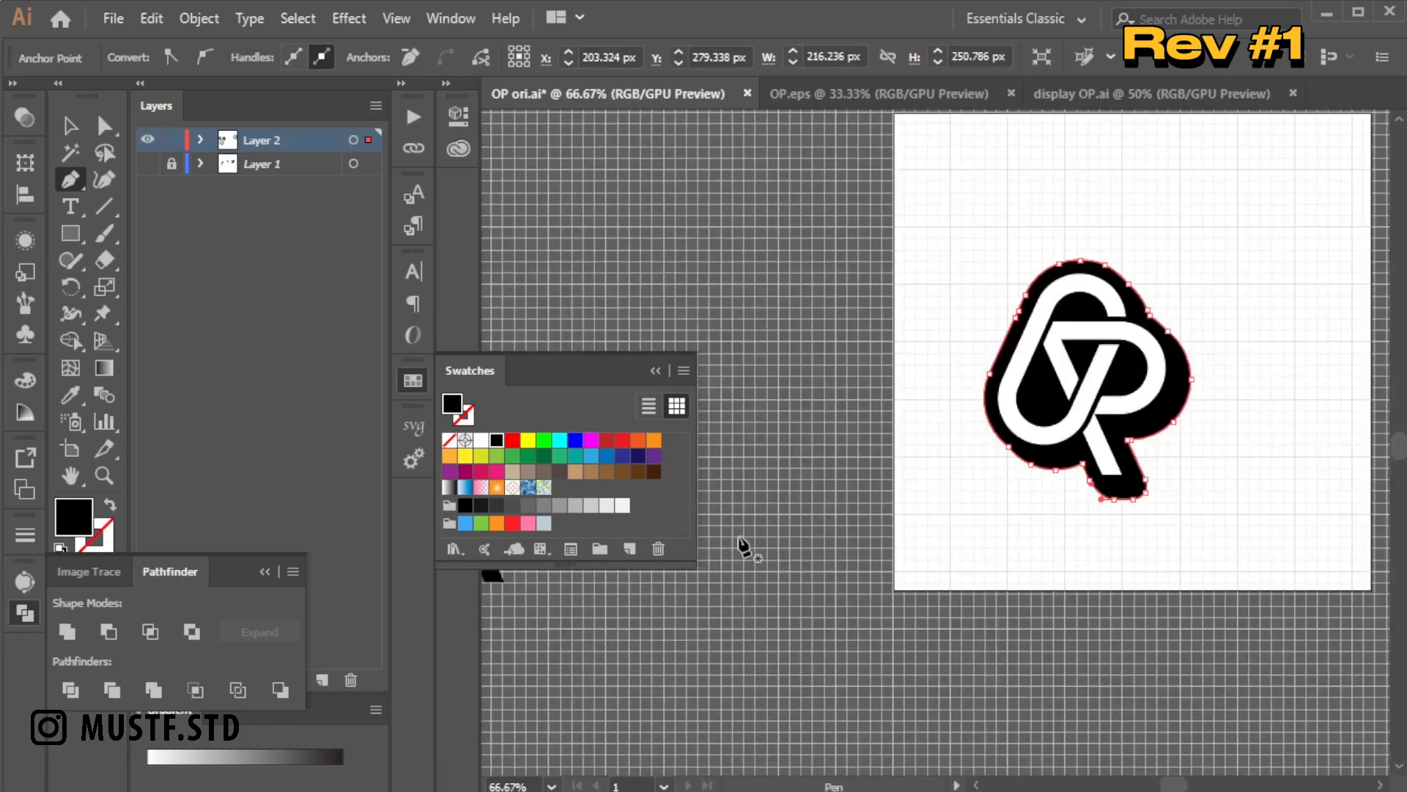
Group the monogram with its new backing and bring the logo into the OP.eps document.
{"action": "left_click", "coordinate": [77, 136]}
{"action": "left_click", "coordinate": [1181, 230]}
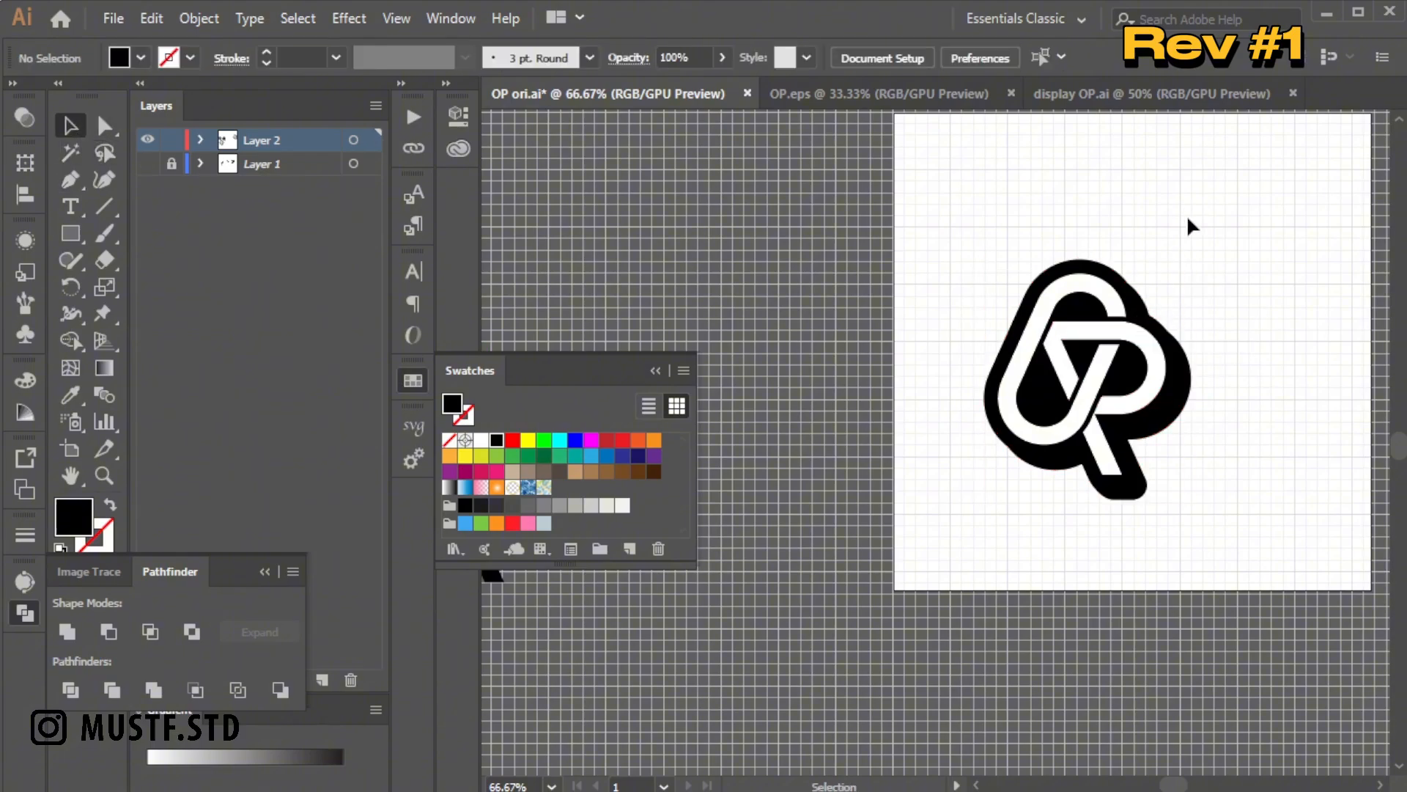
{"action": "scroll", "coordinate": [1265, 312], "scroll_direction": "up", "scroll_amount": 2}
{"action": "right_click", "coordinate": [1158, 447]}
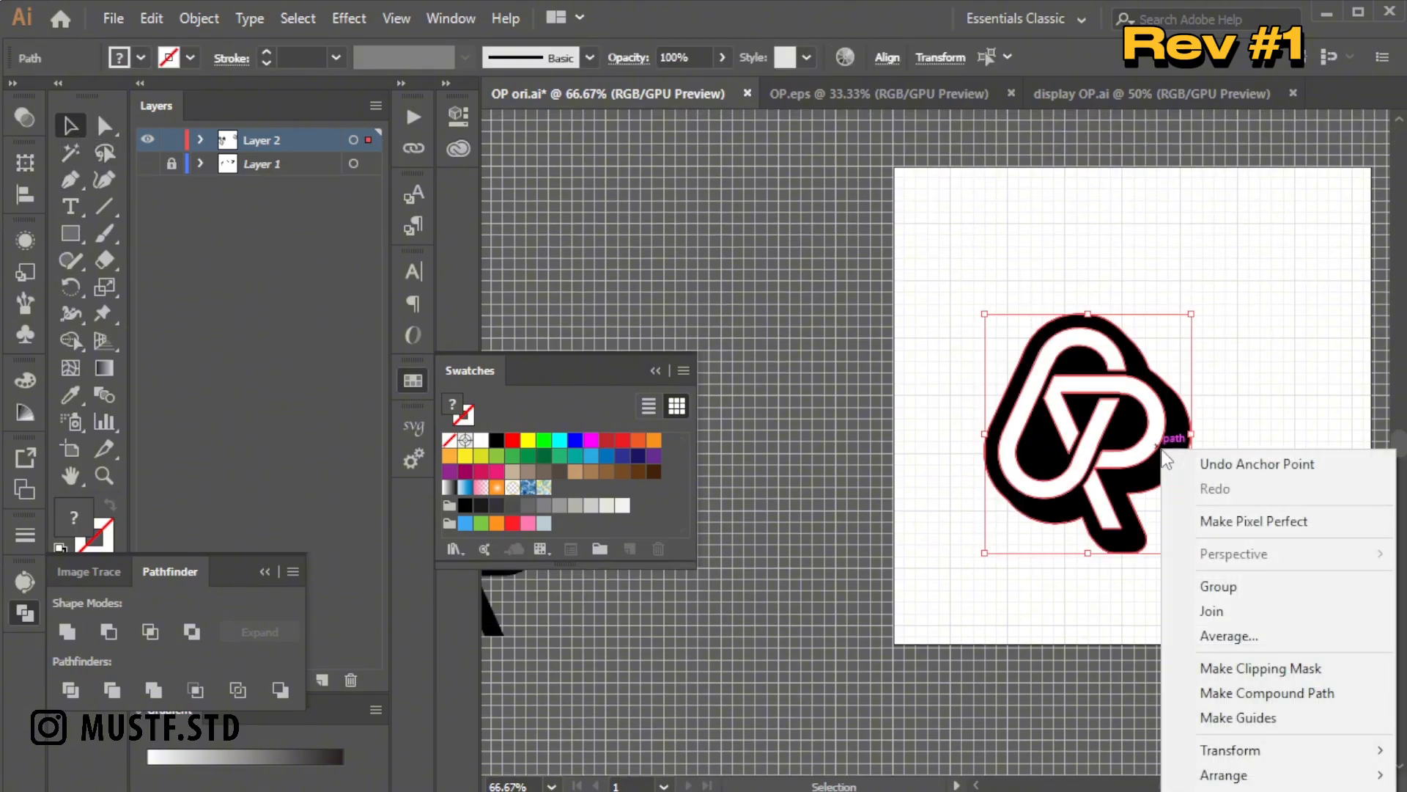
{"action": "left_click", "coordinate": [1211, 583]}
{"action": "left_click_drag", "start_coordinate": [1137, 437], "coordinate": [892, 99]}
{"action": "left_click_drag", "start_coordinate": [810, 246], "coordinate": [809, 247]}
Delete the old logo versions from the white and black halves, keeping the black rectangle in place.
{"action": "left_click", "coordinate": [882, 335]}
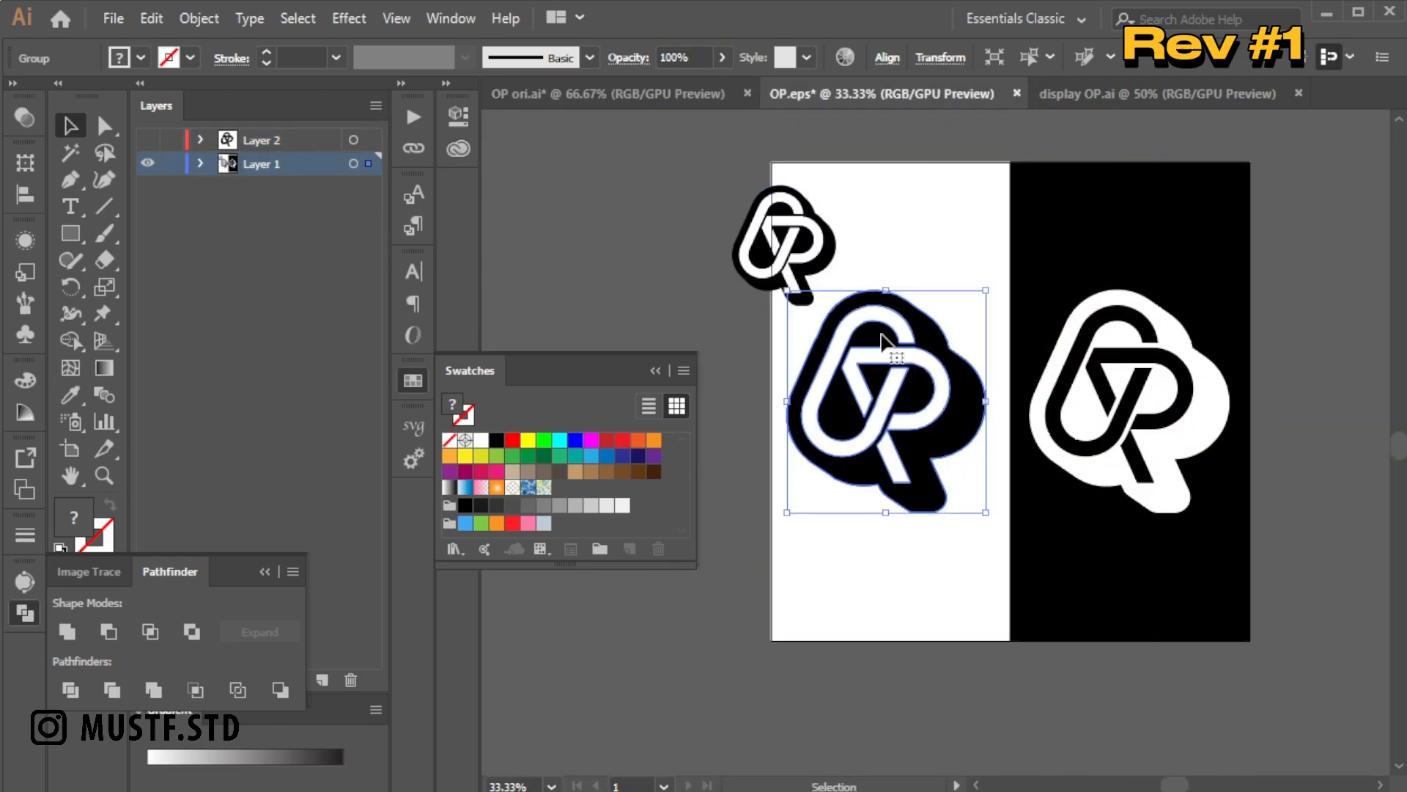
{"action": "key", "text": "Delete"}
{"action": "left_click_drag", "start_coordinate": [1044, 256], "coordinate": [1261, 533]}
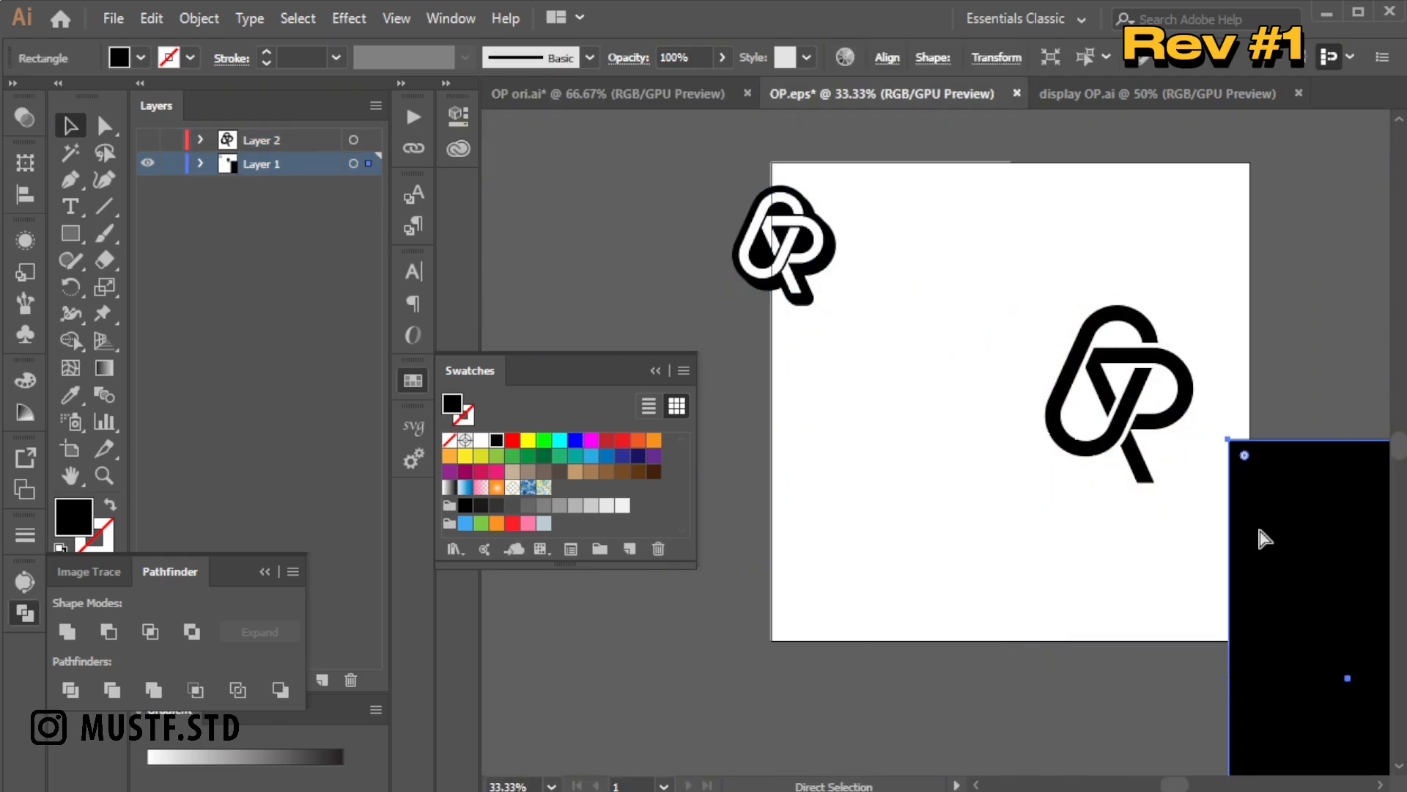
{"action": "key", "text": "ctrl+z"}
{"action": "left_click", "coordinate": [1184, 469]}
{"action": "key", "text": "Delete"}
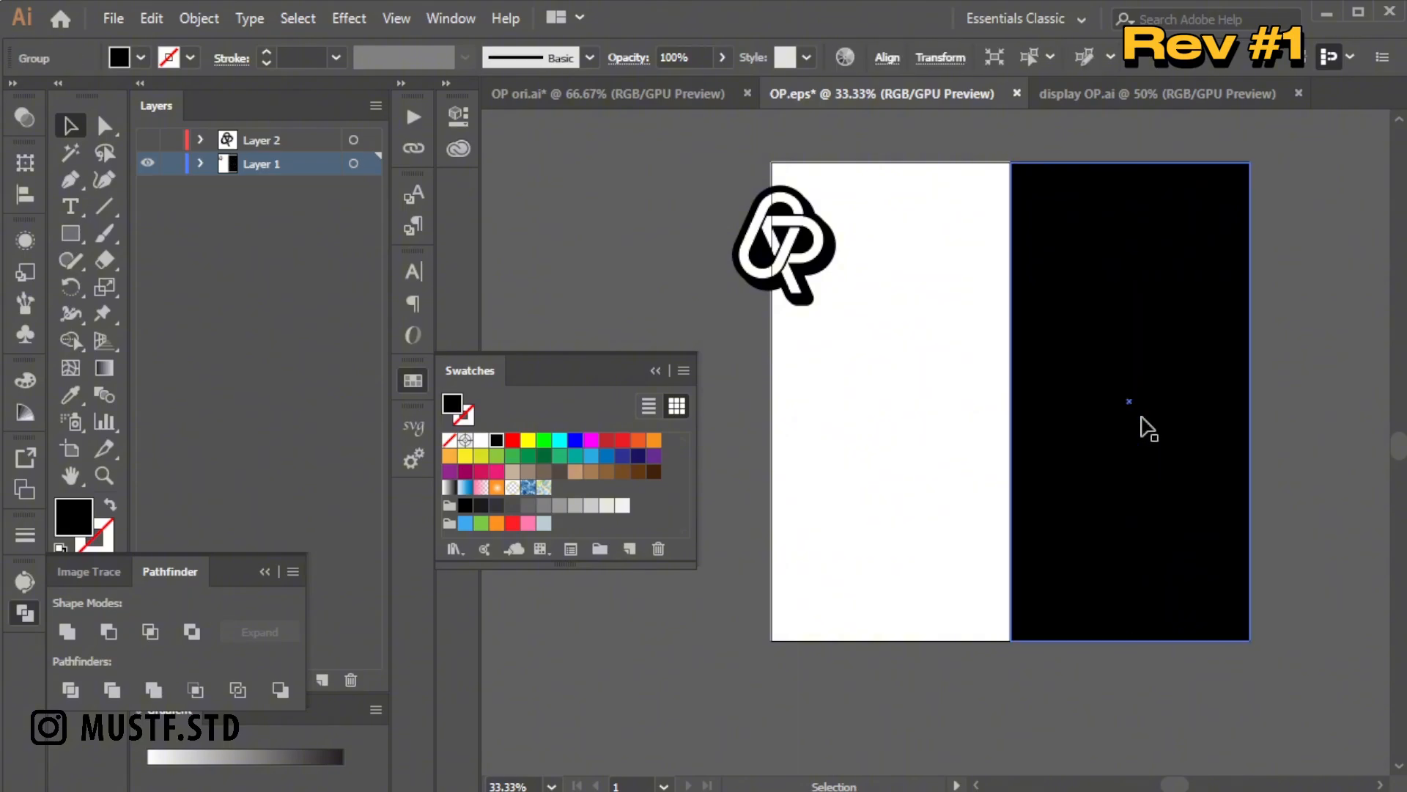
Enlarge the new logo, position it in the middle of the white half and place a copy on the black half.
{"action": "left_click", "coordinate": [801, 264]}
{"action": "left_click_drag", "start_coordinate": [836, 306], "coordinate": [889, 381]}
{"action": "left_click_drag", "start_coordinate": [804, 315], "coordinate": [886, 436]}
{"action": "left_click_drag", "start_coordinate": [952, 405], "coordinate": [1195, 402]}
{"action": "left_click", "coordinate": [1312, 370]}
Ungroup the logo copy on the black half and fill its backing shape with white.
{"action": "right_click", "coordinate": [1203, 413]}
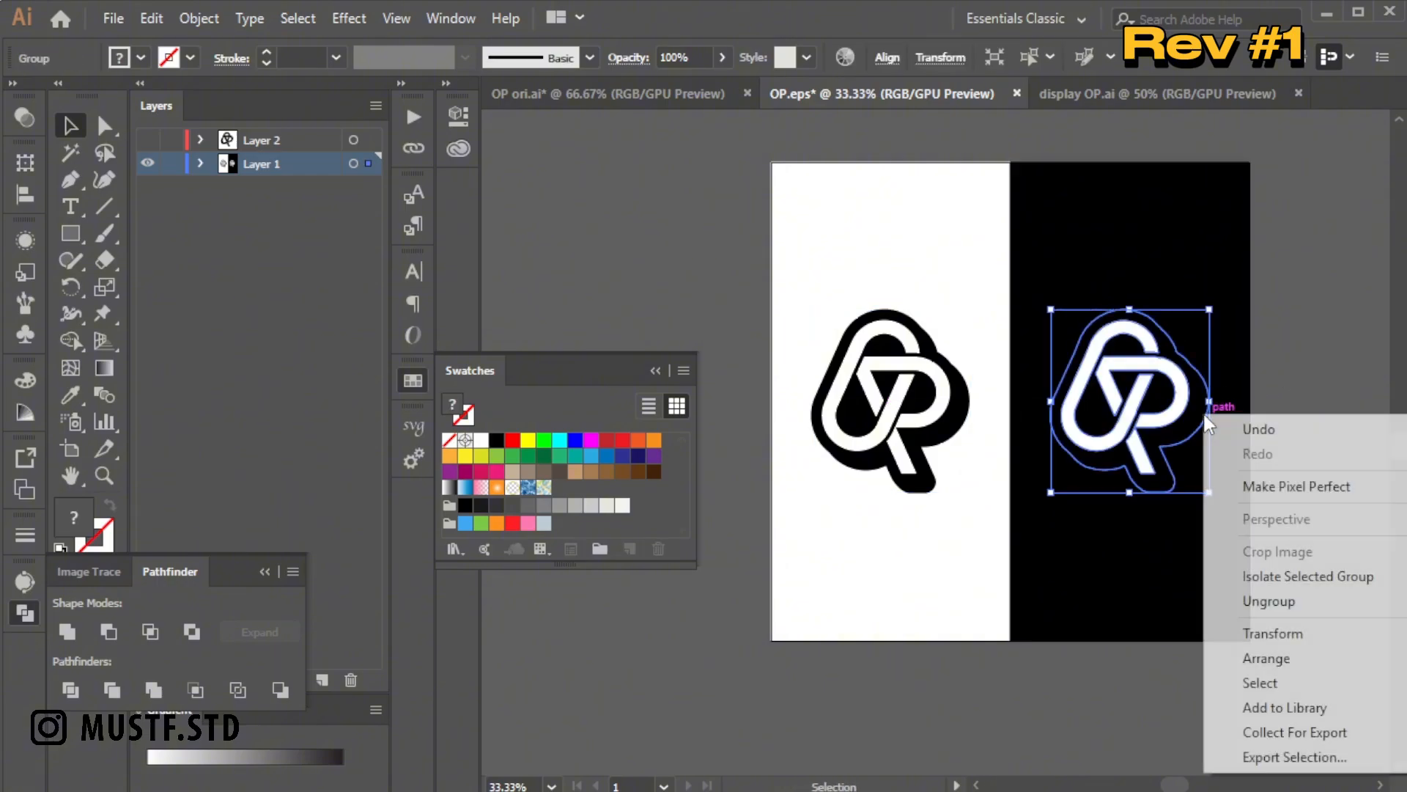
{"action": "left_click", "coordinate": [1281, 603]}
{"action": "left_click", "coordinate": [1375, 473]}
{"action": "left_click", "coordinate": [1204, 433]}
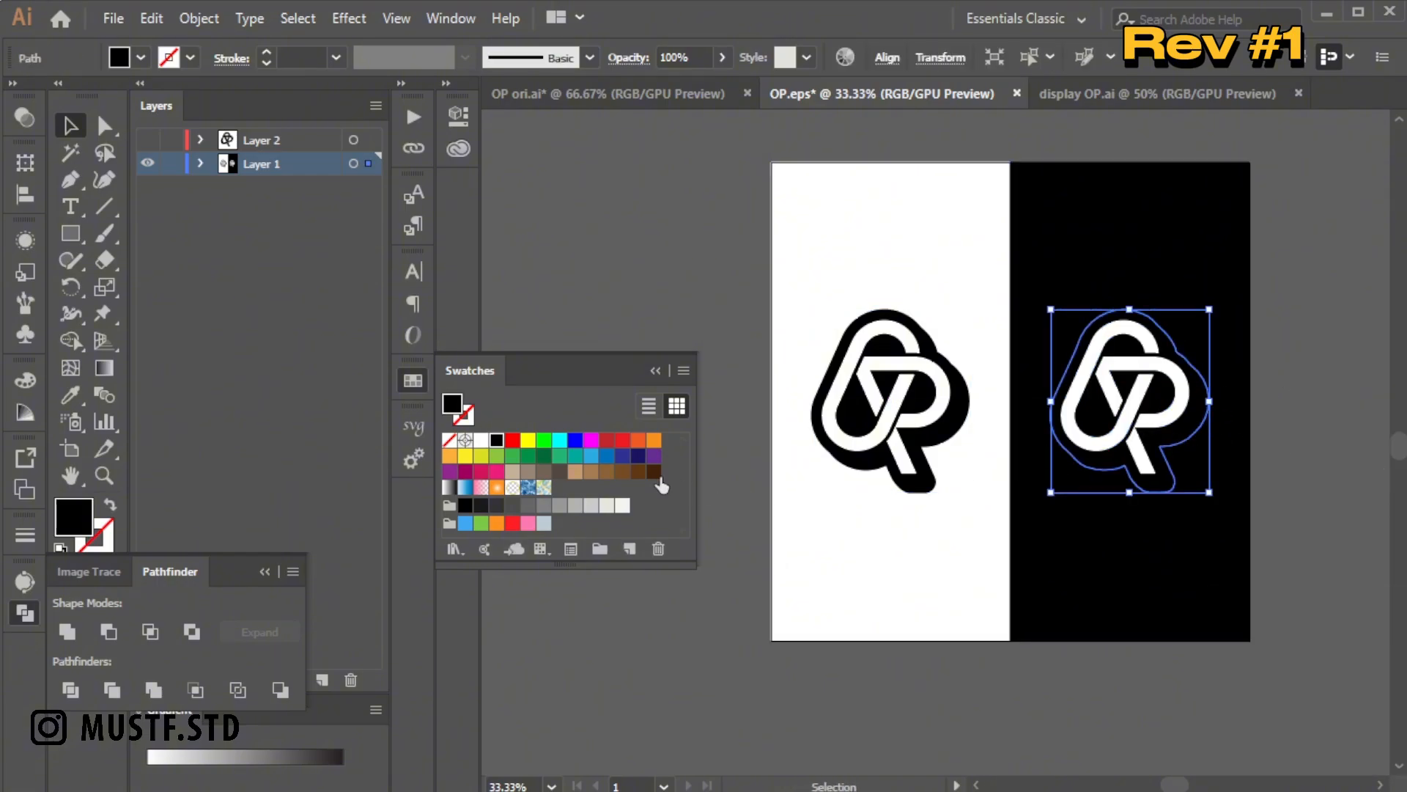
{"action": "left_click", "coordinate": [481, 441]}
Group the monogram pieces on the black half's white backing and fill them with black.
{"action": "left_click", "coordinate": [1293, 392]}
{"action": "left_click", "coordinate": [1171, 411]}
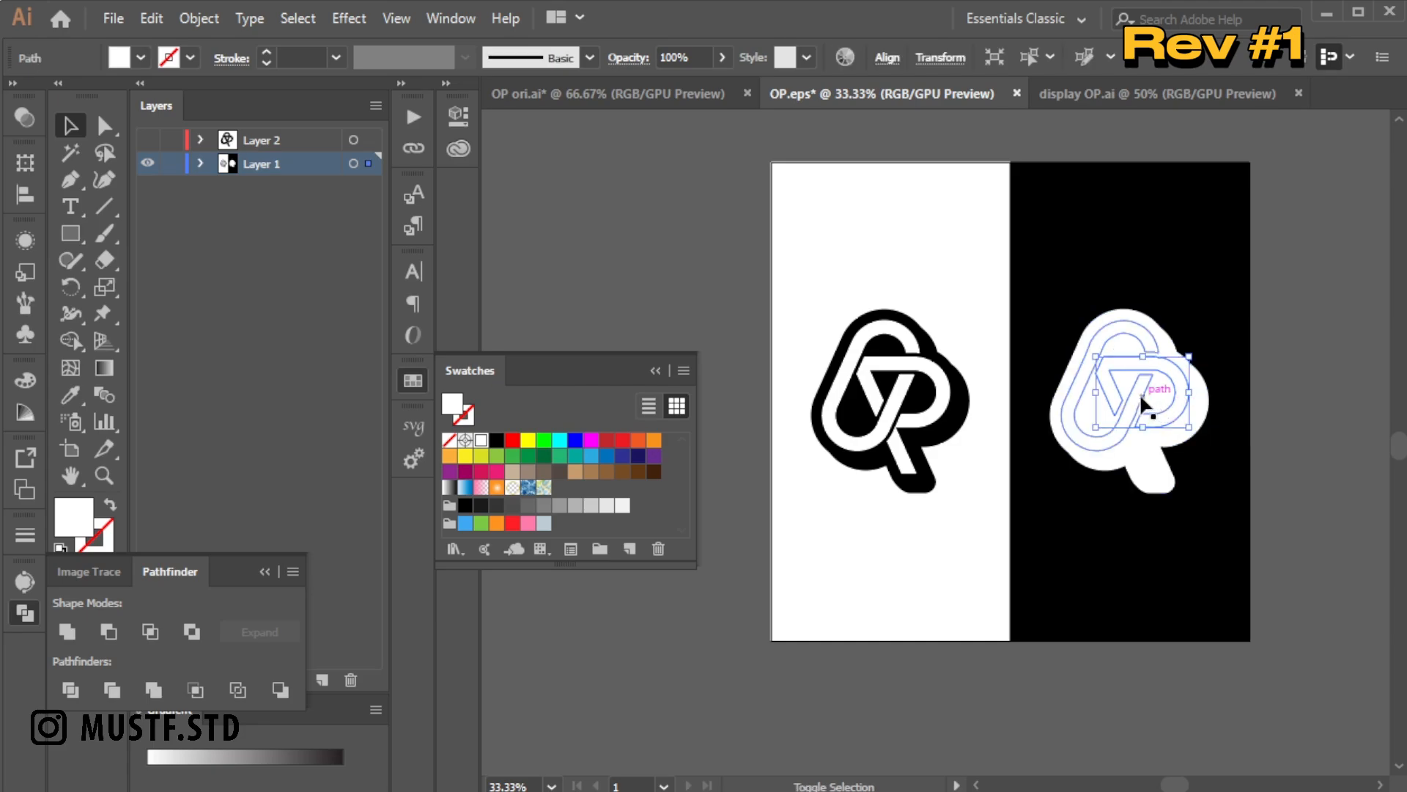
{"action": "left_click", "coordinate": [1142, 402], "text": "shift"}
{"action": "left_click", "coordinate": [1142, 456], "text": "shift"}
{"action": "right_click", "coordinate": [1121, 455]}
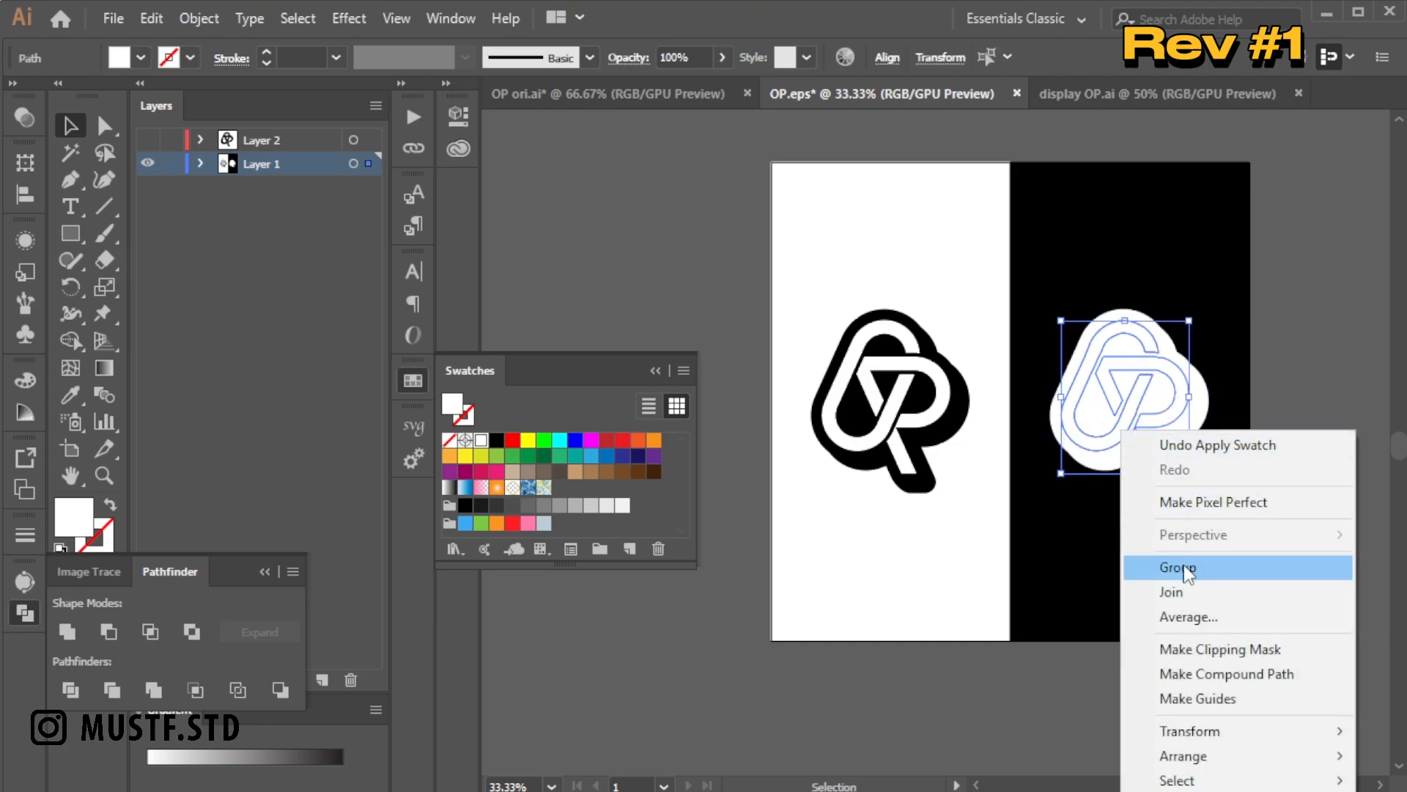
{"action": "left_click", "coordinate": [1187, 568]}
{"action": "left_click", "coordinate": [497, 441]}
{"action": "left_click", "coordinate": [694, 651]}
Copy the finished logo group from the white half of the presentation.
{"action": "left_click", "coordinate": [903, 404]}
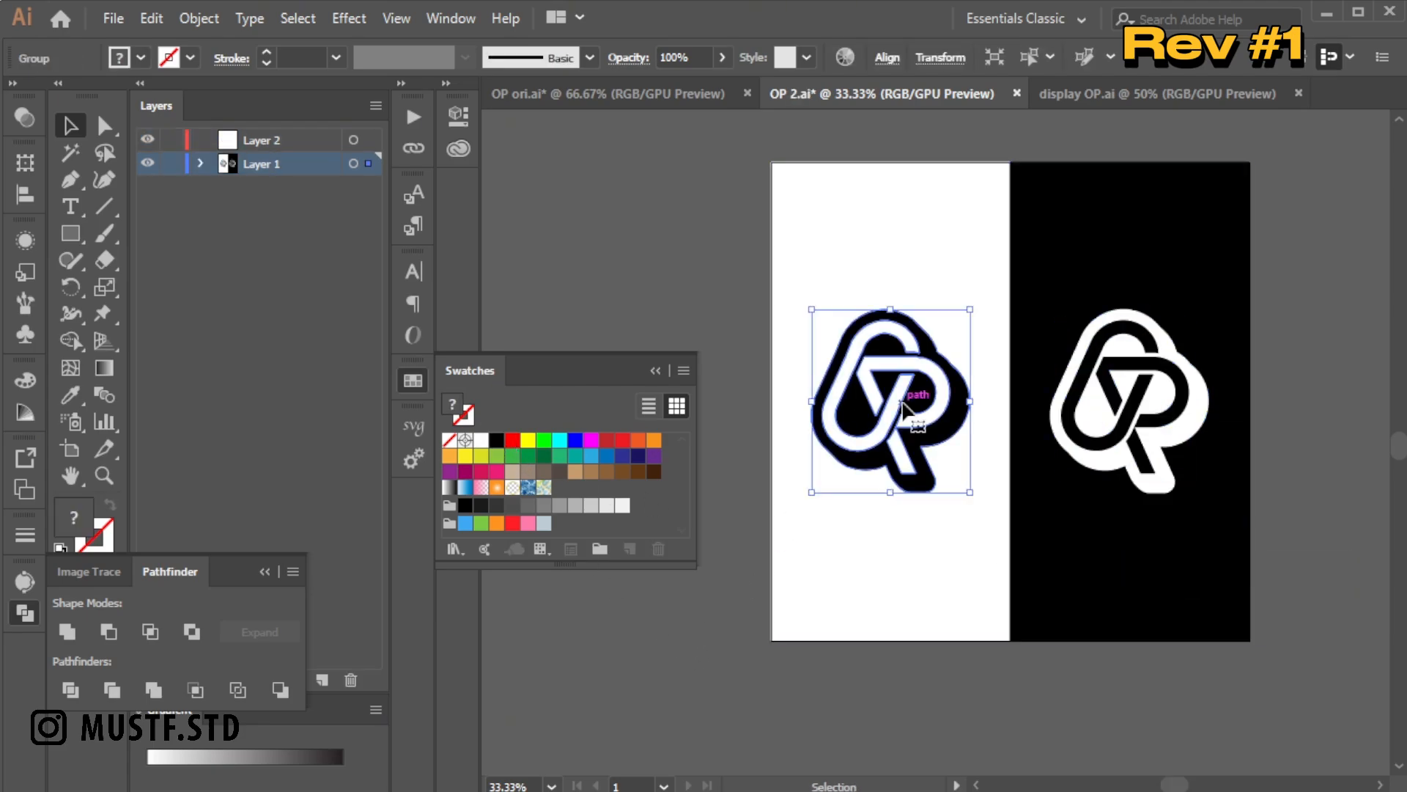
{"action": "left_click", "coordinate": [152, 18]}
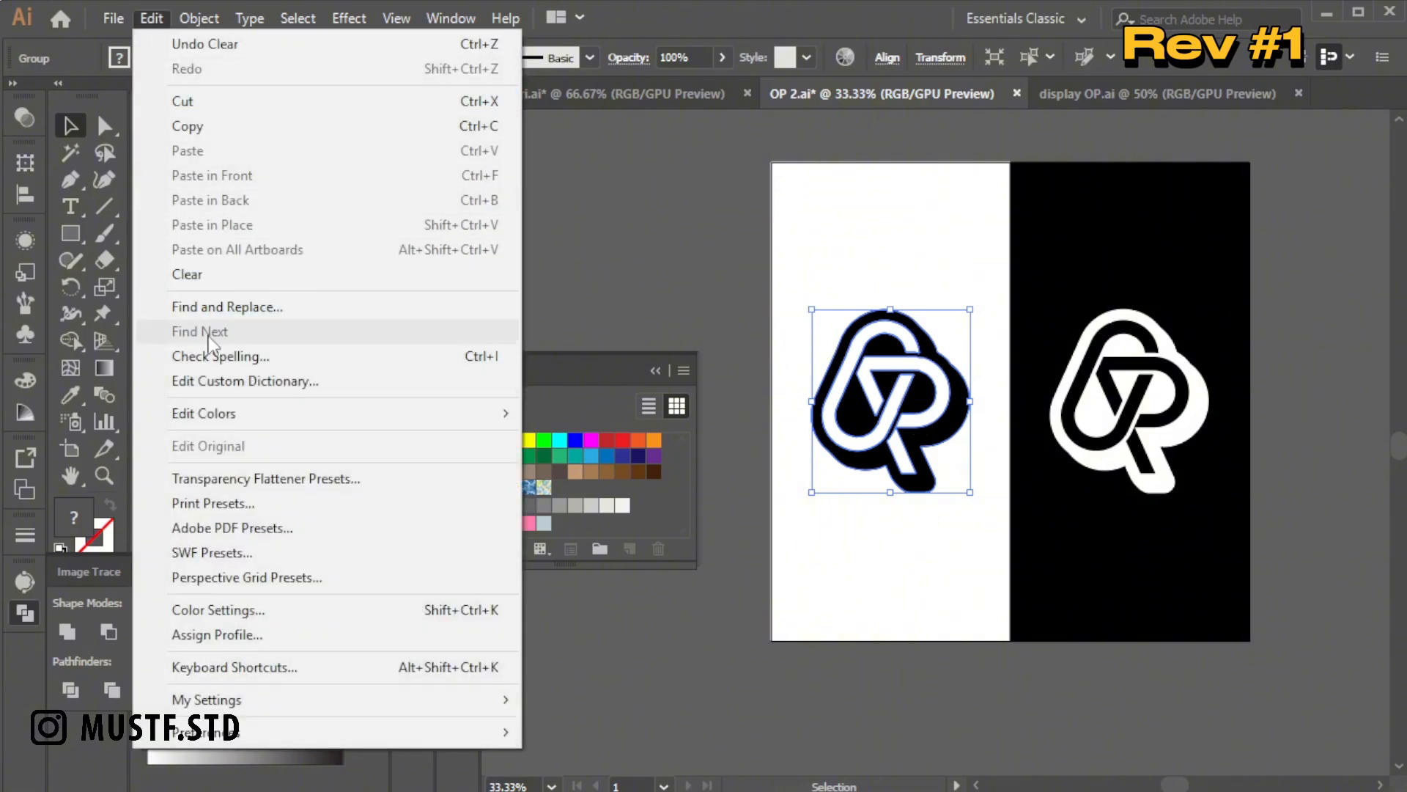
{"action": "left_click", "coordinate": [188, 126]}
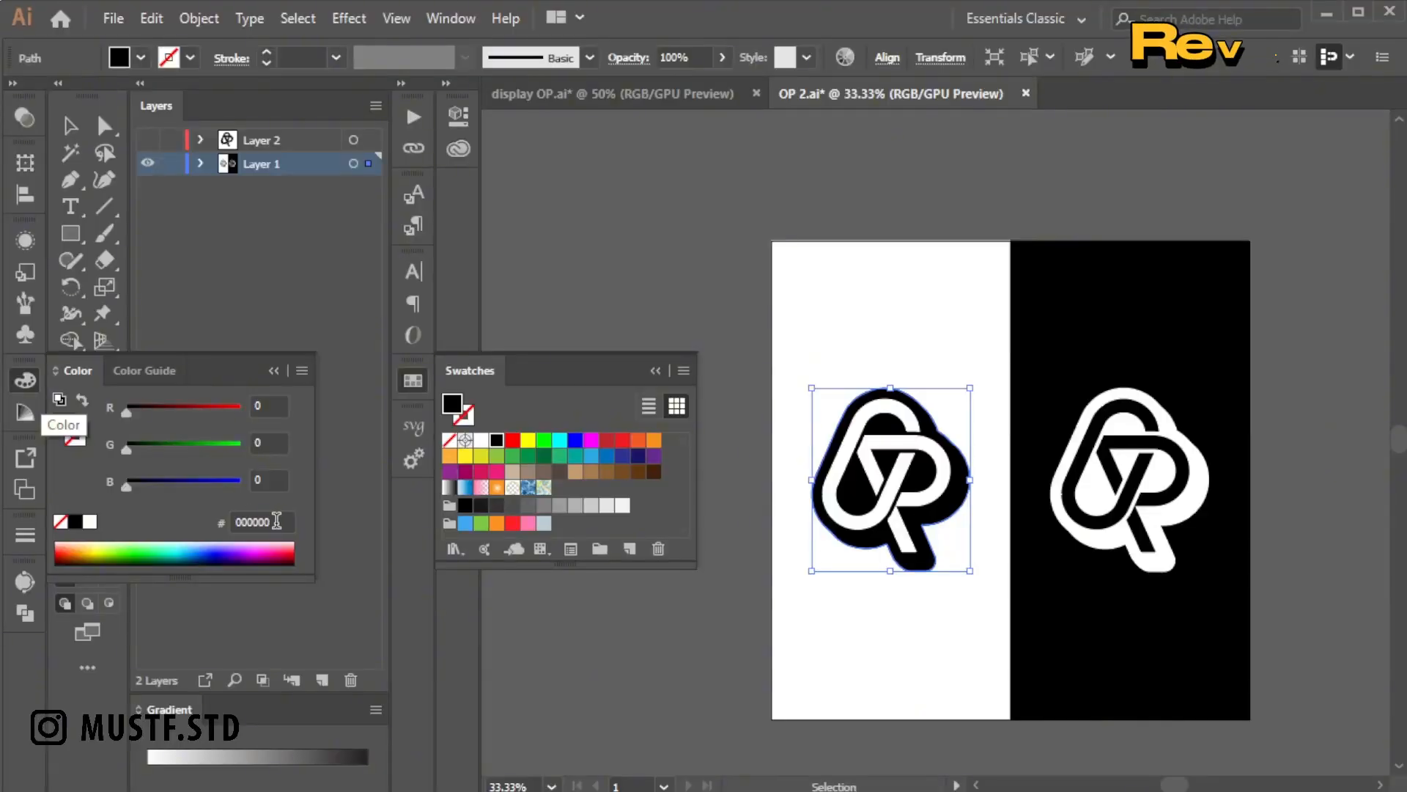
Fill the backing shape of the logo on the white half with blue, hex 016fb9.
{"action": "left_click", "coordinate": [264, 522]}
{"action": "left_click_drag", "start_coordinate": [270, 522], "coordinate": [247, 525]}
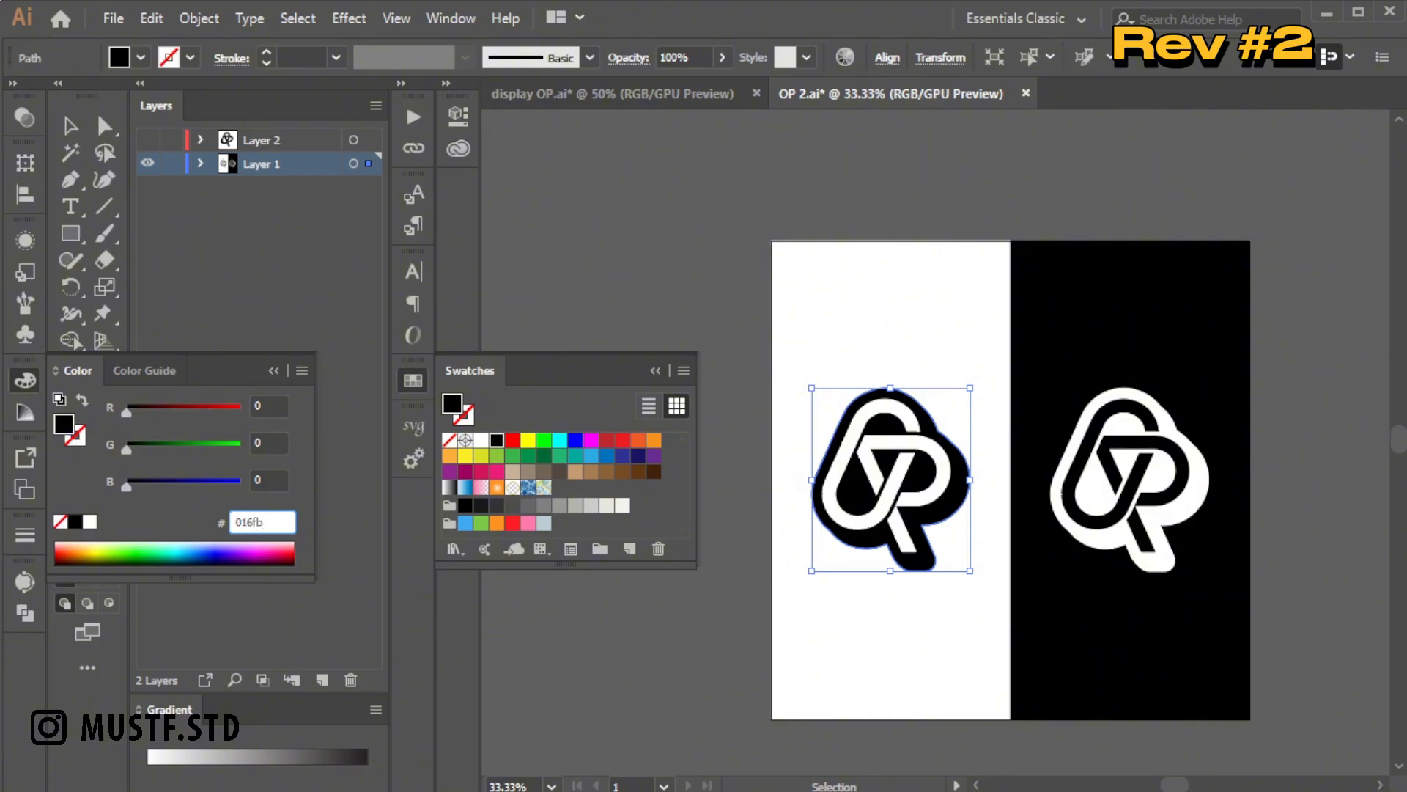
{"action": "type", "text": "016fb9"}
{"action": "key", "text": "Return"}
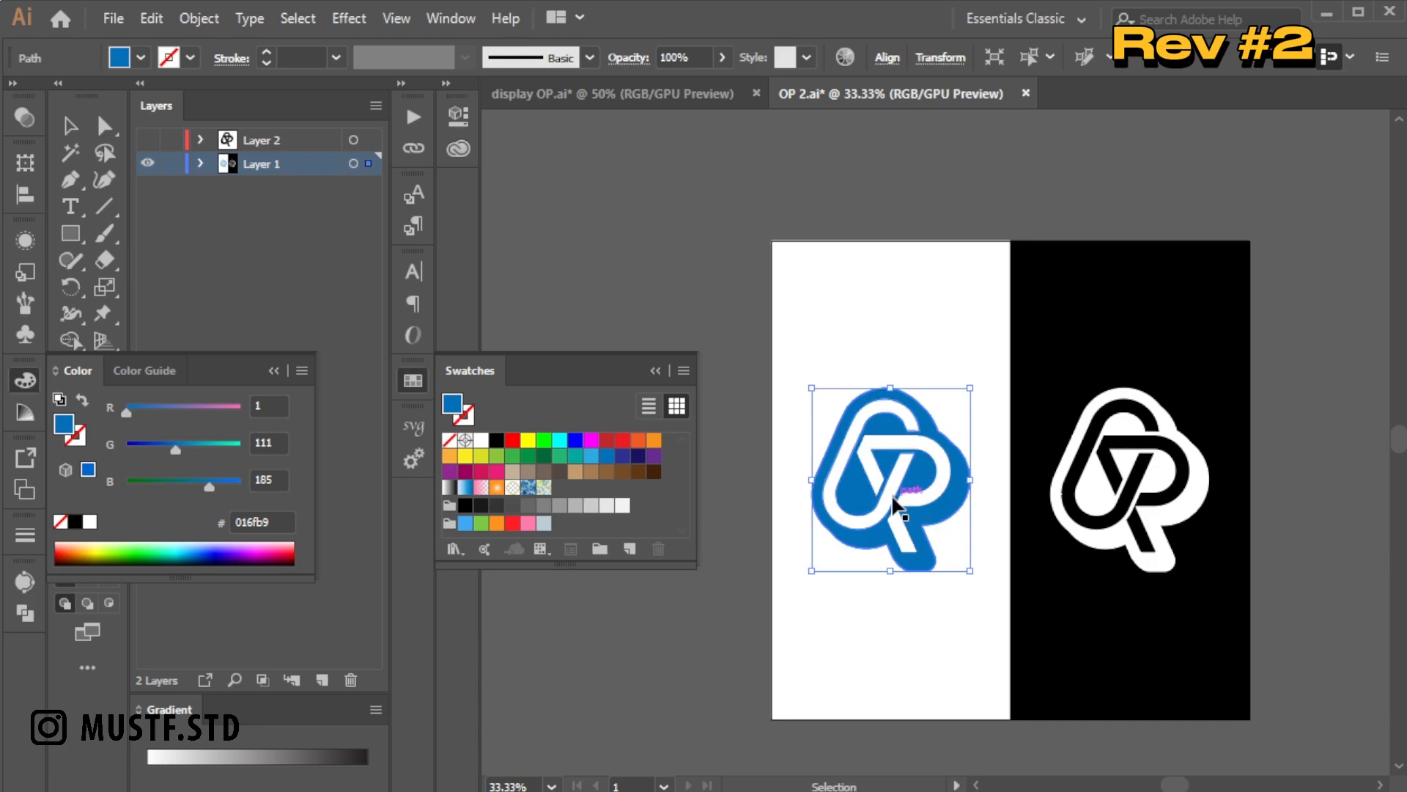
Fill all the white monogram pieces on the blue backing with orange, hex f46036.
{"action": "left_click", "coordinate": [894, 505]}
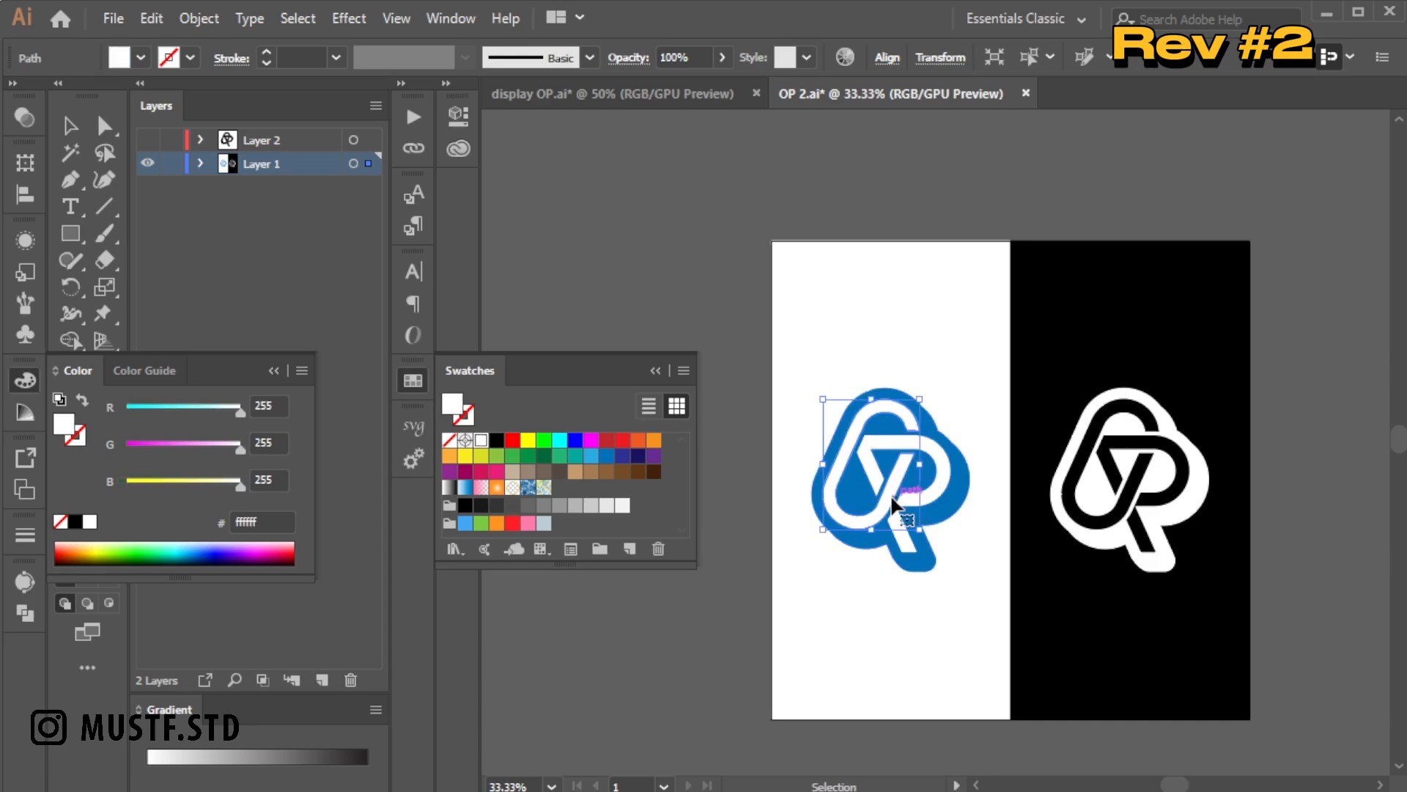
{"action": "left_click", "coordinate": [945, 478], "text": "shift"}
{"action": "left_click", "coordinate": [904, 535], "text": "shift"}
{"action": "double_click", "coordinate": [251, 522]}
{"action": "type", "text": "f46036"}
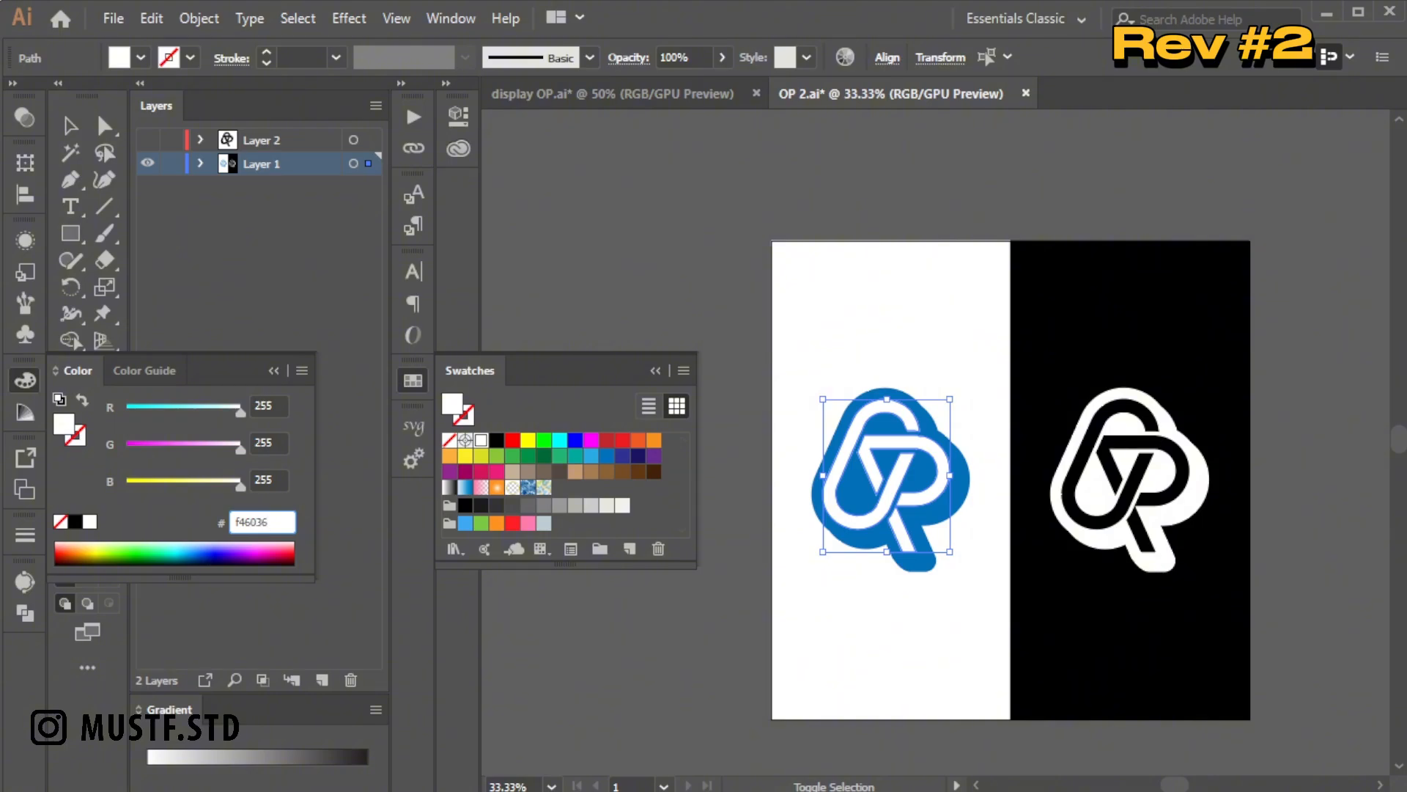
{"action": "key", "text": "Return"}
Recolor the white background rectangle with the orange sampled from the monogram using the Eyedropper.
{"action": "left_click", "coordinate": [905, 350]}
{"action": "key", "text": "i"}
{"action": "left_click", "coordinate": [908, 416]}
{"action": "key", "text": "v"}
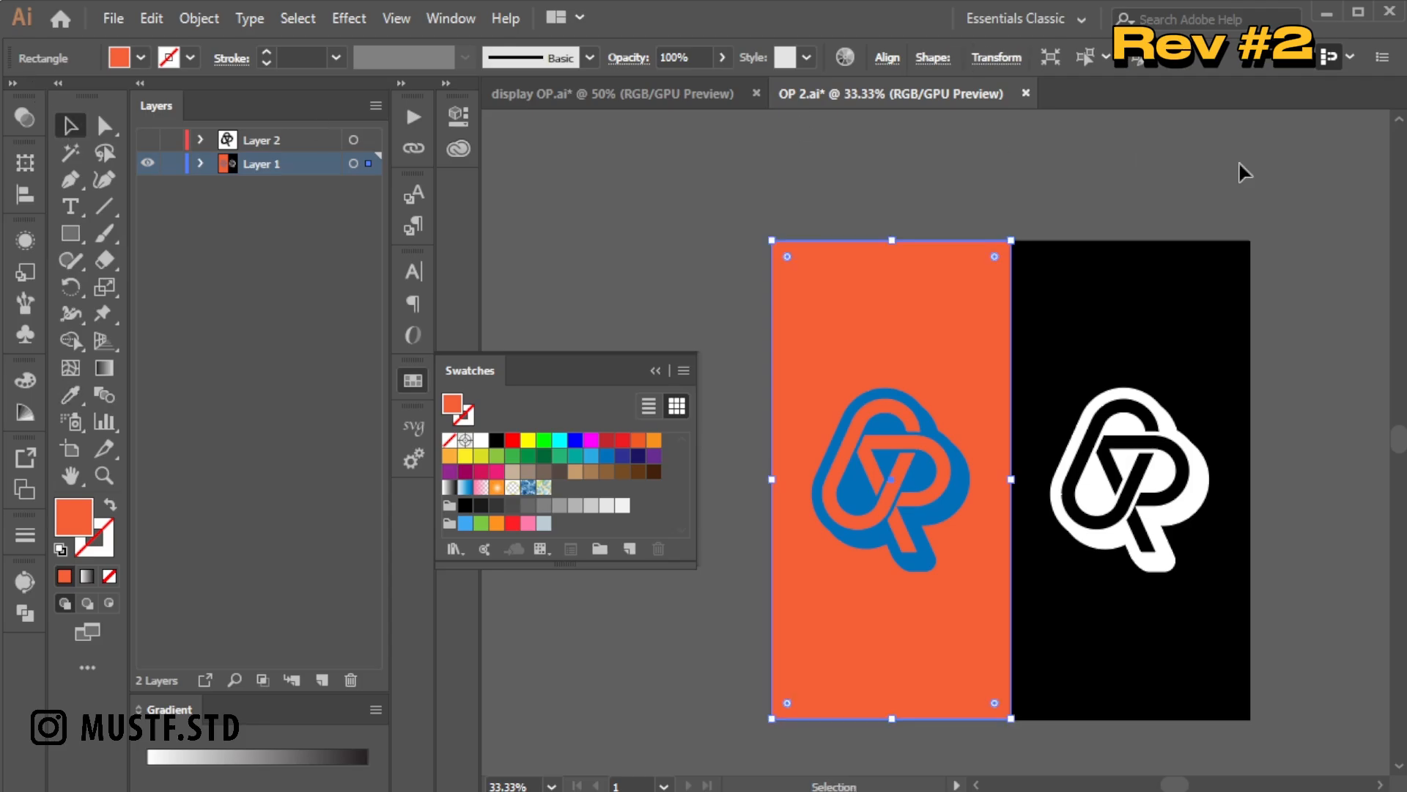
Recolor the white backing shape on the black half with the orange sampled from the other half.
{"action": "left_click", "coordinate": [1312, 257]}
{"action": "left_click", "coordinate": [1201, 456]}
{"action": "key", "text": "i"}
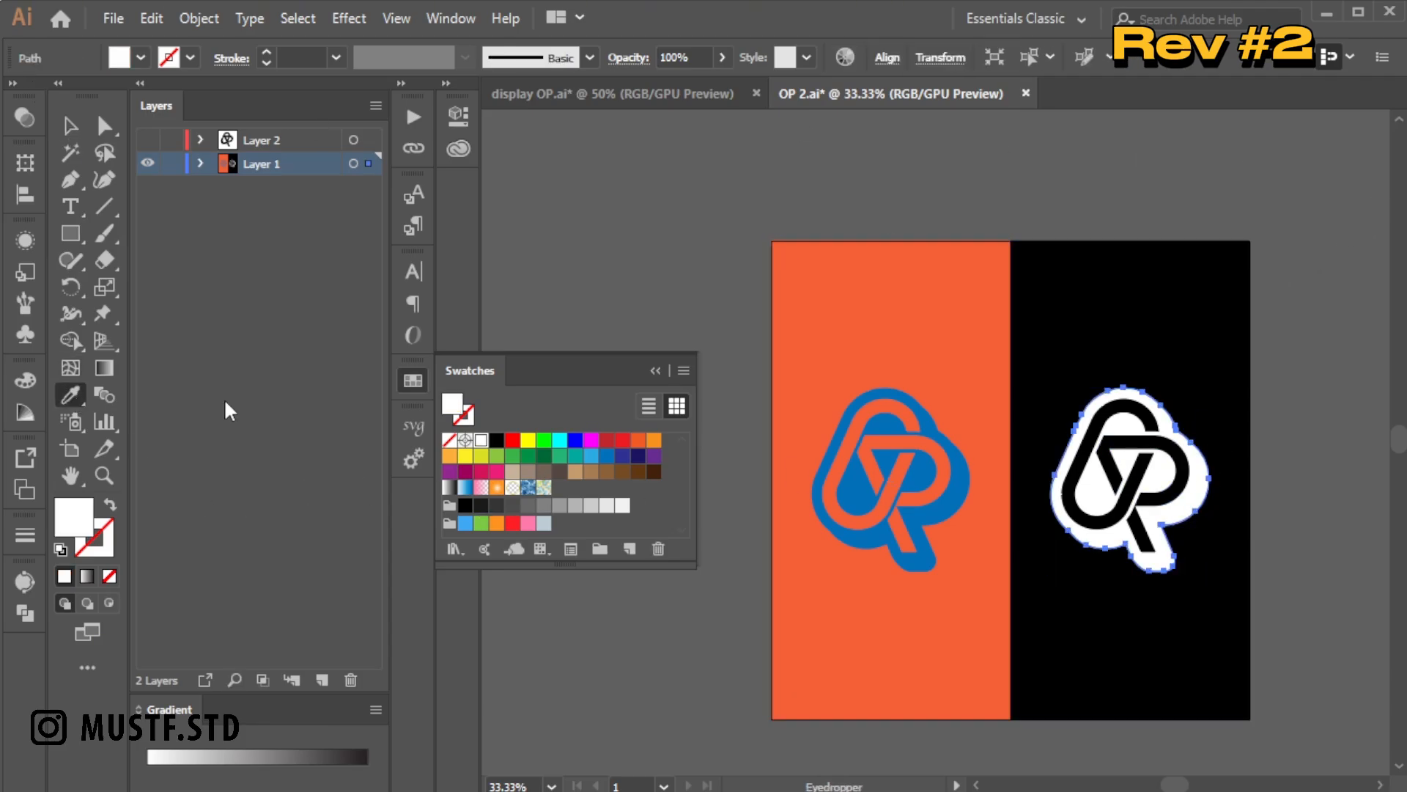
{"action": "scroll", "coordinate": [1026, 547], "scroll_direction": "up", "scroll_amount": 1}
{"action": "left_click", "coordinate": [907, 433]}
{"action": "key", "text": "v"}
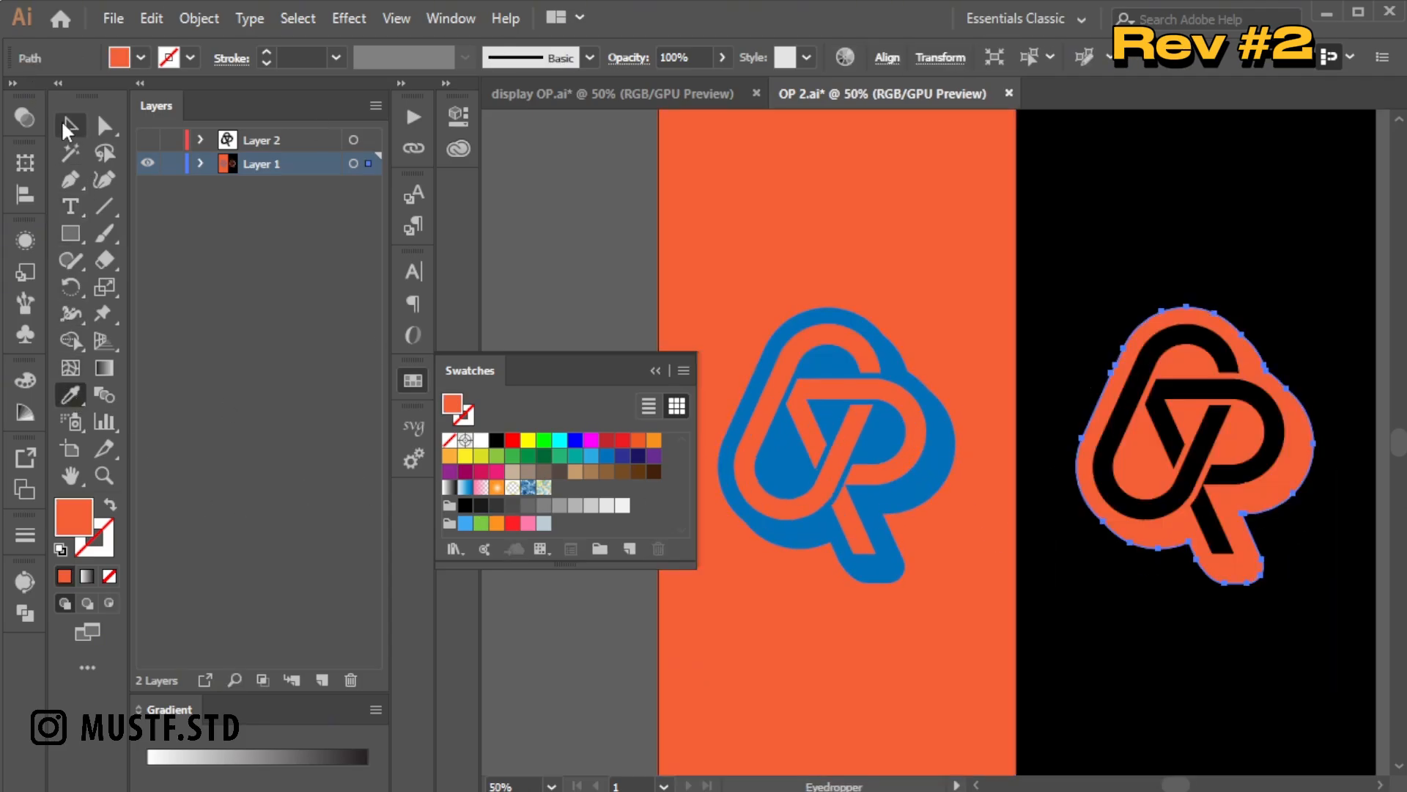
Recolor the black monogram group on the orange backing with the blue sampled from the other logo's backing.
{"action": "left_click", "coordinate": [1272, 431]}
{"action": "left_click", "coordinate": [66, 396]}
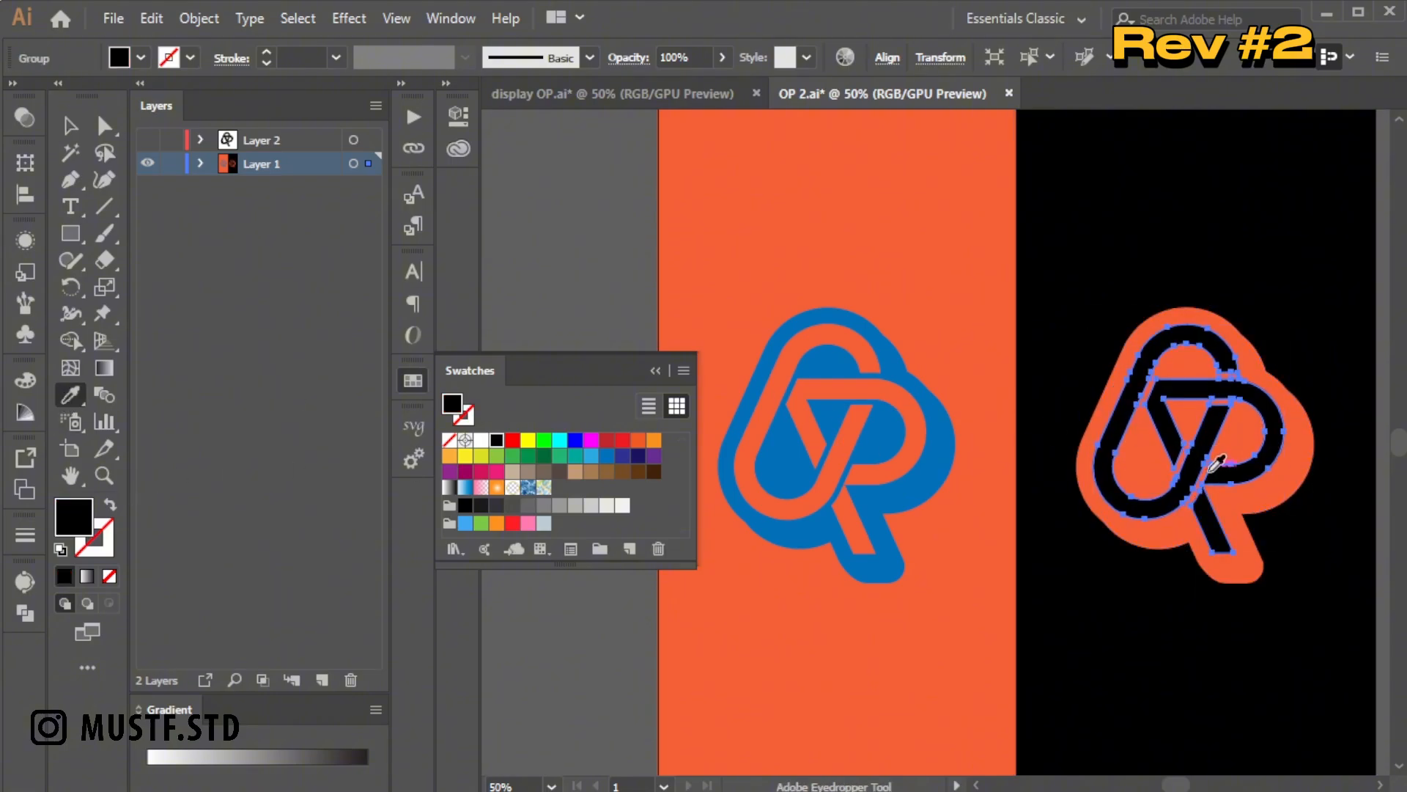
{"action": "left_click", "coordinate": [920, 440]}
{"action": "key", "text": "v"}
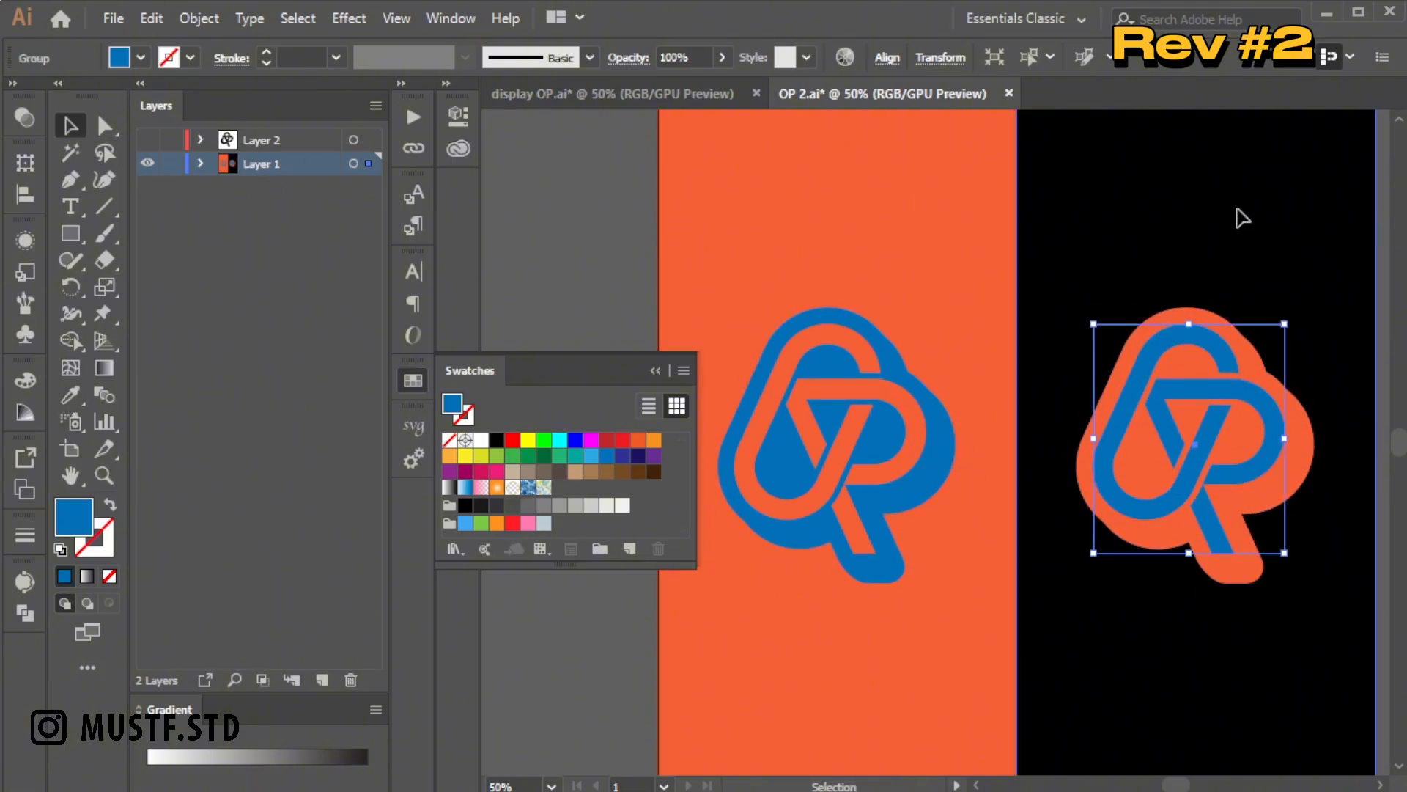
Recolor the black background rectangle with the blue sampled from the backing of the logo on the orange half.
{"action": "left_click", "coordinate": [1241, 220]}
{"action": "key", "text": "i"}
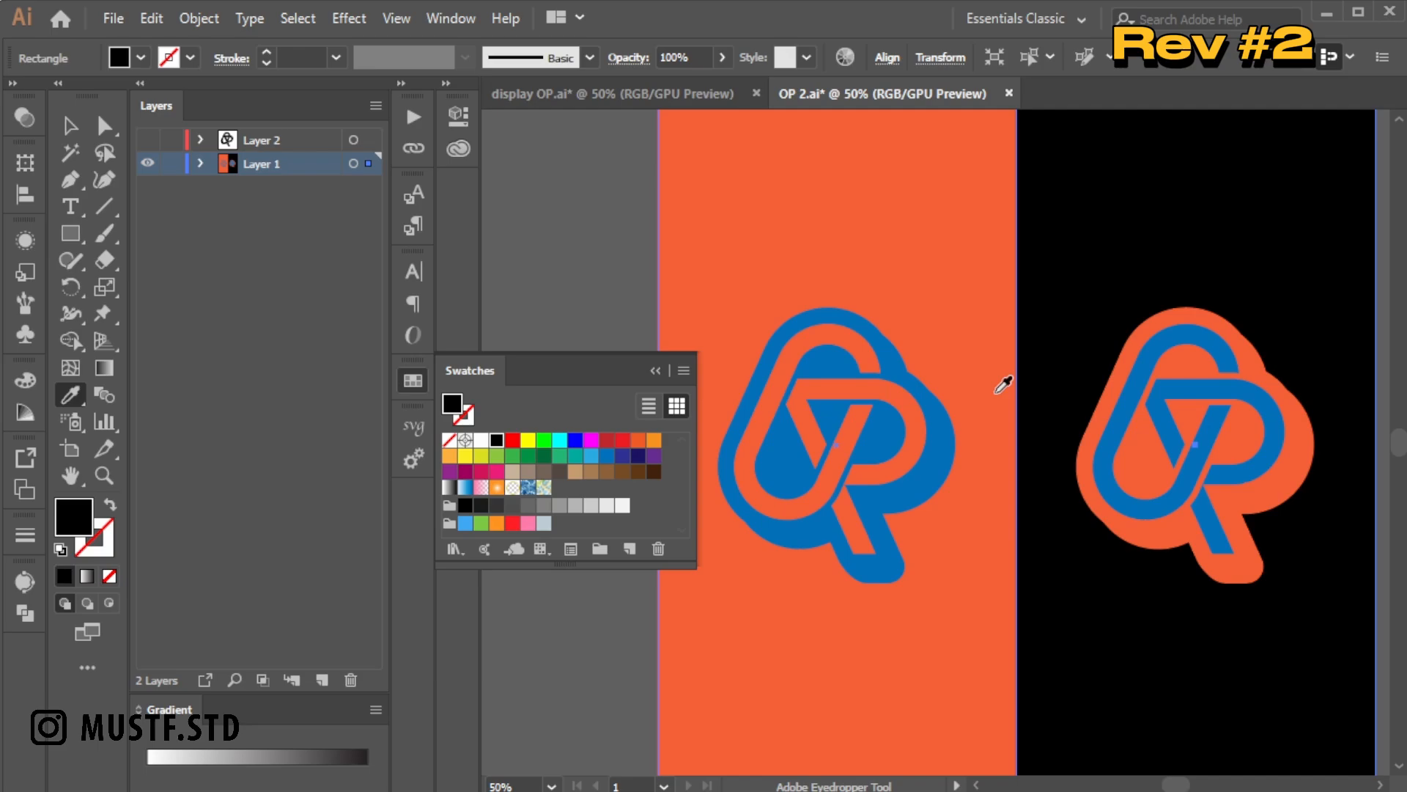
{"action": "left_click", "coordinate": [944, 452]}
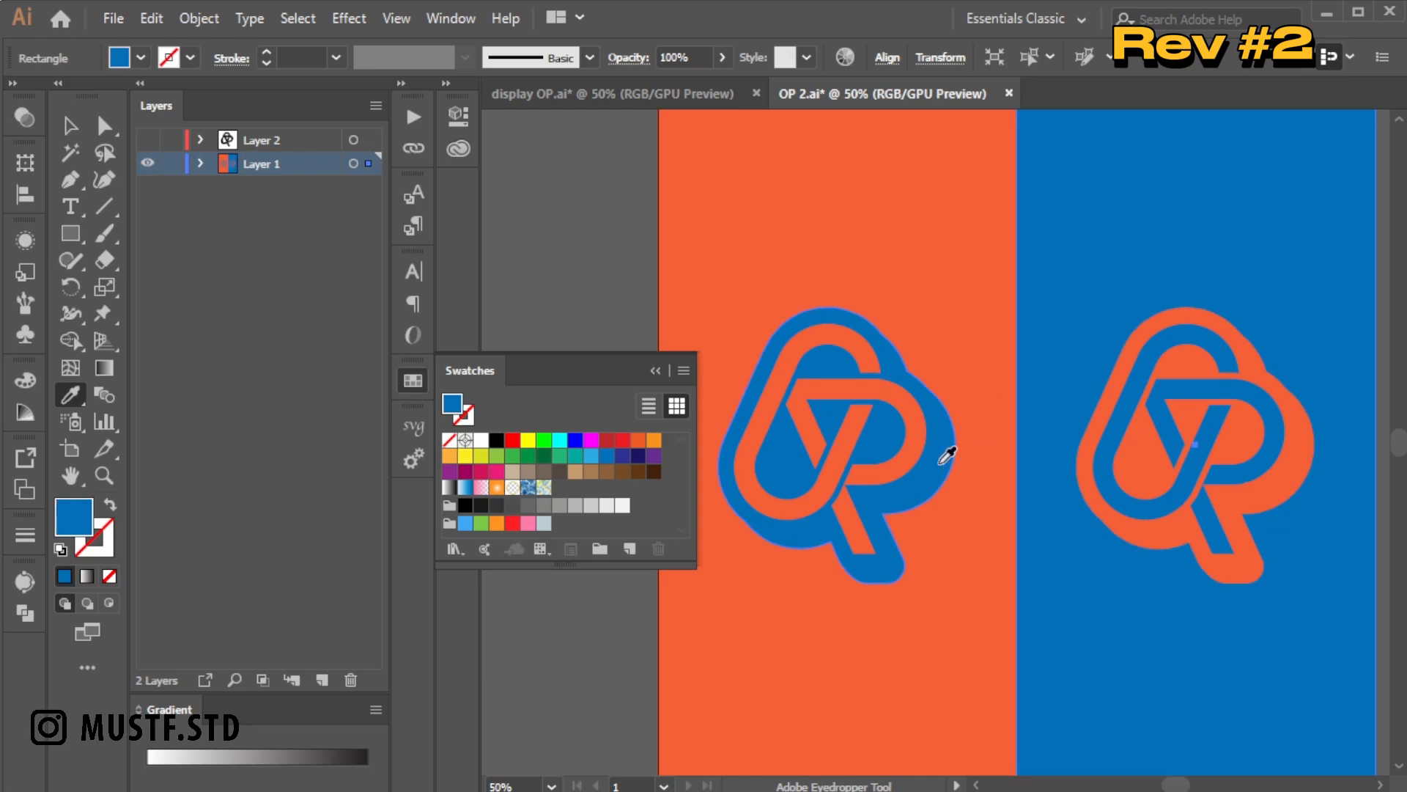
{"action": "key", "text": "v"}
{"action": "scroll", "coordinate": [892, 355], "scroll_direction": "down", "scroll_amount": 1}
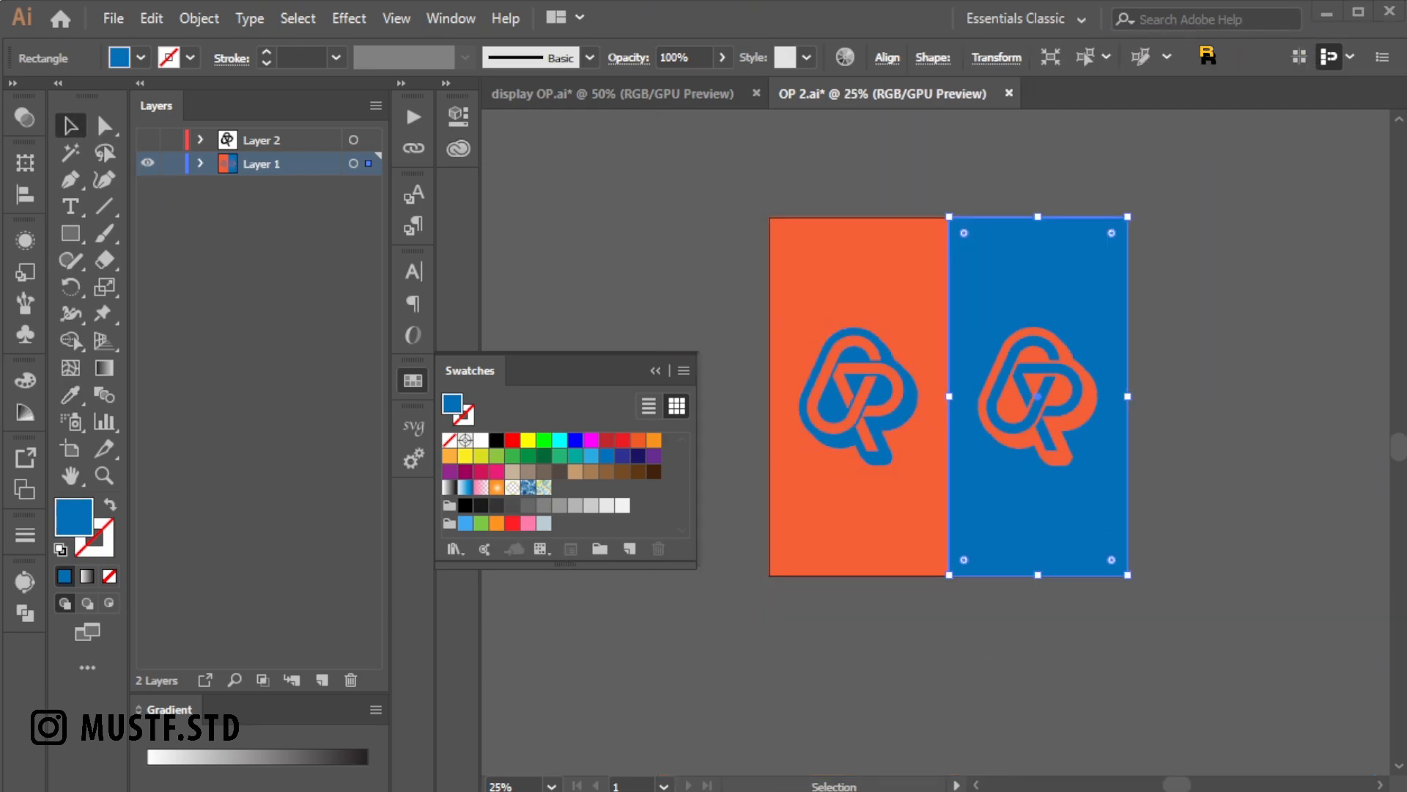